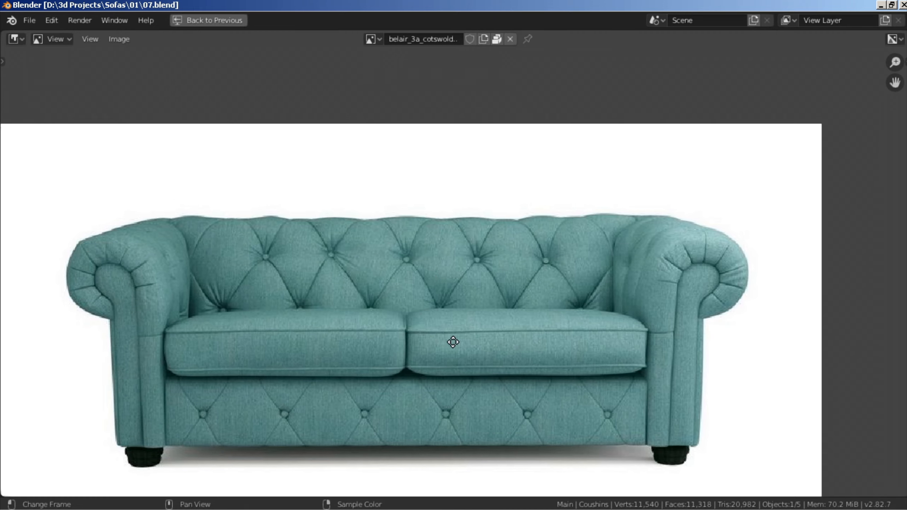
Return from the maximized reference image and isolate the Cloth object in front view for mesh editing.
{"action": "key", "text": "shift+space"}
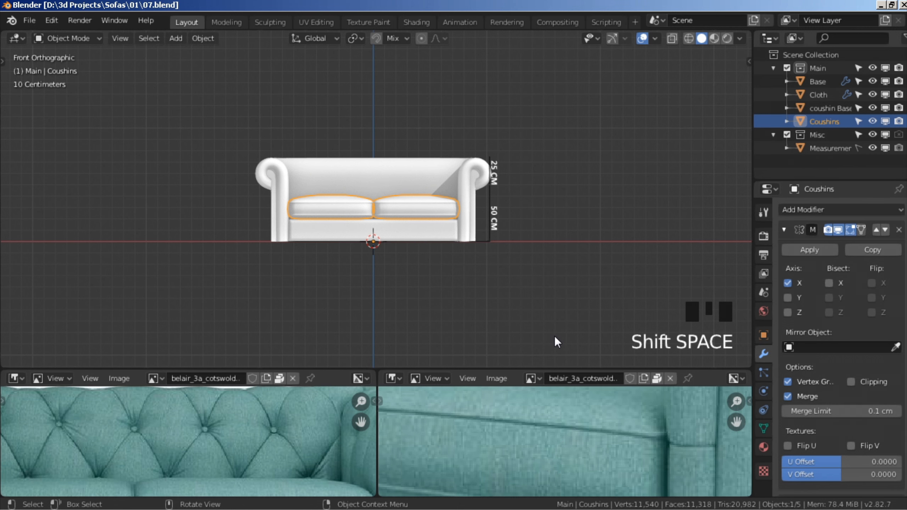
{"action": "left_click", "coordinate": [821, 95]}
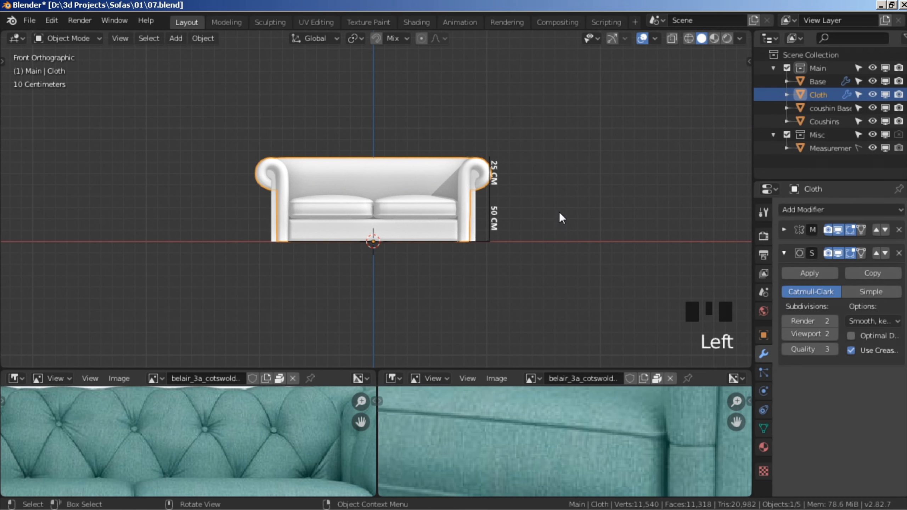
{"action": "key", "text": "slash"}
{"action": "key", "text": "KP_1"}
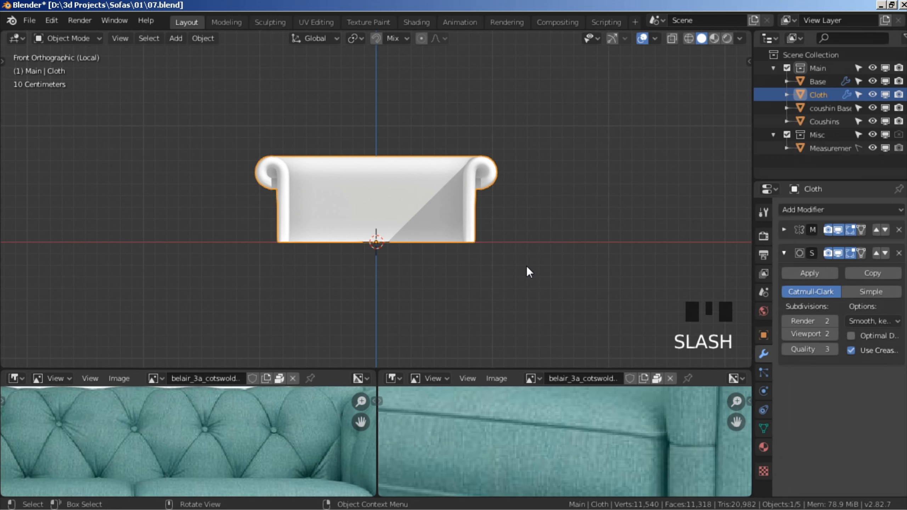
{"action": "key", "text": "Tab"}
{"action": "left_click", "coordinate": [537, 307]}
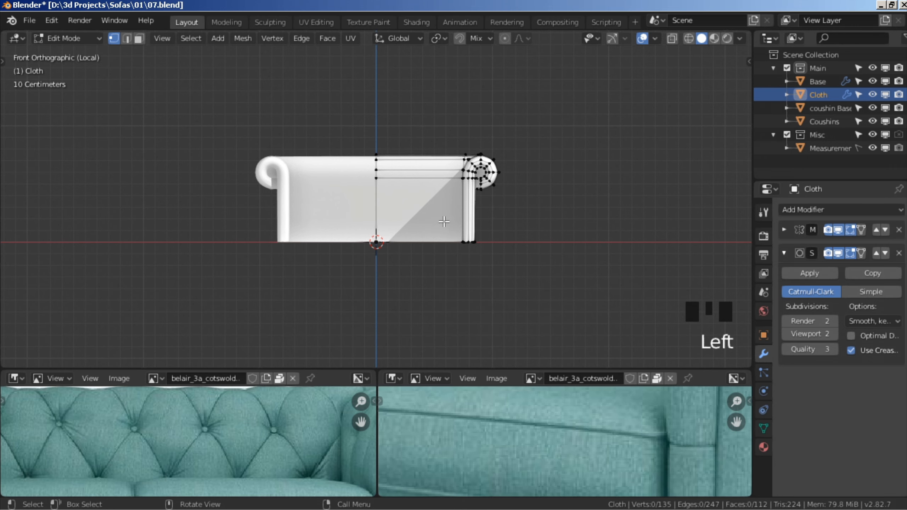
Move the lowest horizontal edge loop across the backrest and arm down 25 cm along Z.
{"action": "mouse_move", "coordinate": [431, 292]}
{"action": "middle_mouse_down", "text": "shift"}
{"action": "mouse_move", "coordinate": [426, 339]}
{"action": "mouse_move", "coordinate": [425, 286]}
{"action": "mouse_move", "coordinate": [431, 301]}
{"action": "middle_mouse_up", "text": "shift"}
{"action": "scroll", "coordinate": [426, 340], "scroll_direction": "up", "scroll_amount": 3}
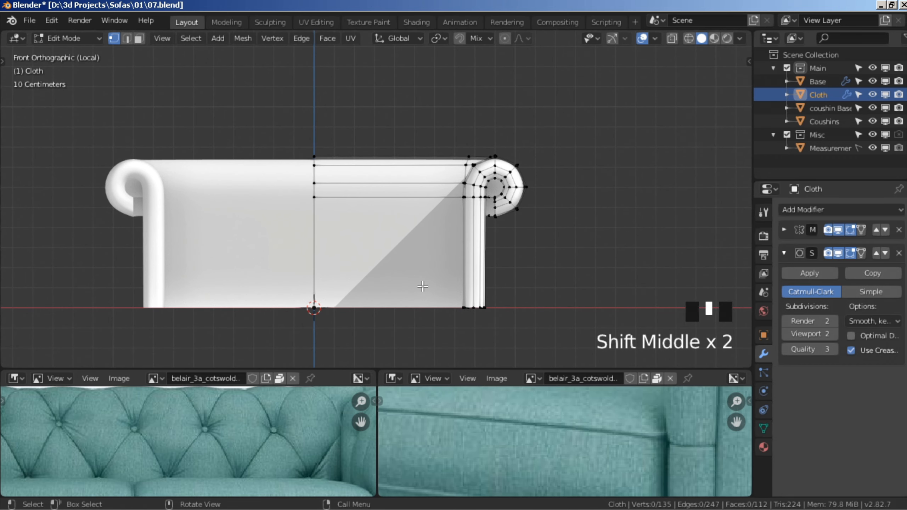
{"action": "left_click", "coordinate": [390, 203], "text": "alt"}
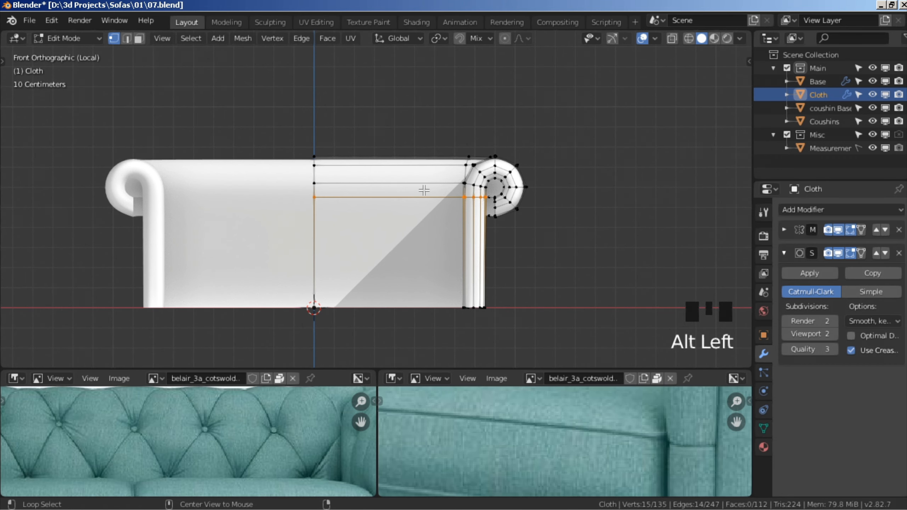
{"action": "type", "text": "gz"}
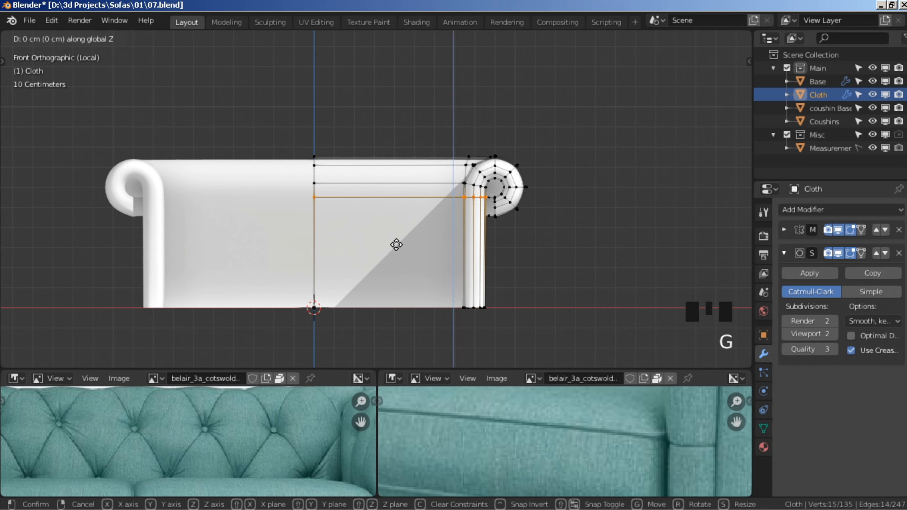
{"action": "type", "text": "-25"}
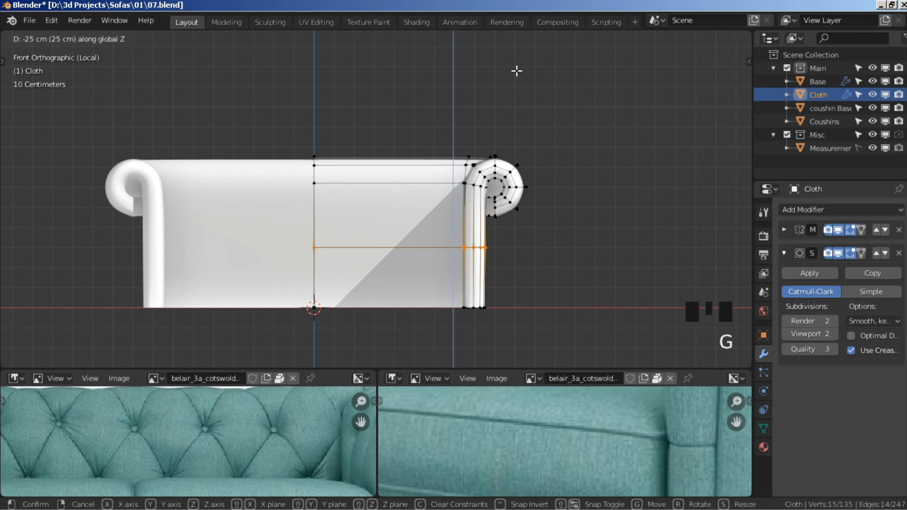
{"action": "key", "text": "Return"}
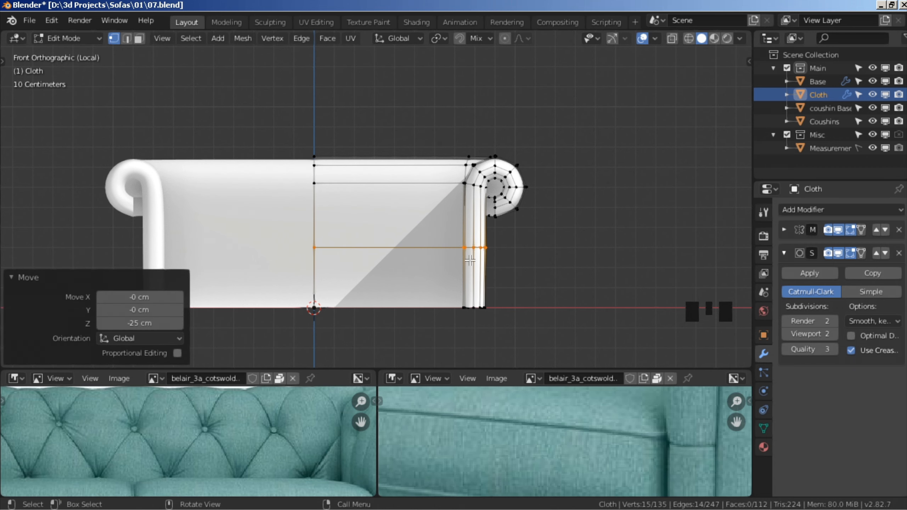
Flatten the horizontal edge loop just below the top roll by scaling it to 0 on Z, and lower it about 4.15 cm.
{"action": "middle_click_drag", "start_coordinate": [389, 241], "coordinate": [367, 248], "text": "shift"}
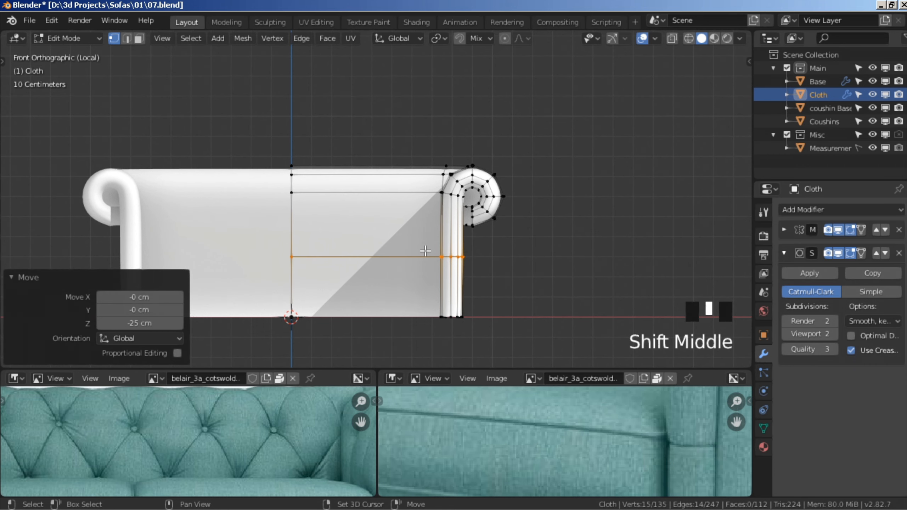
{"action": "left_click", "coordinate": [411, 192], "text": "alt"}
{"action": "key", "text": "s"}
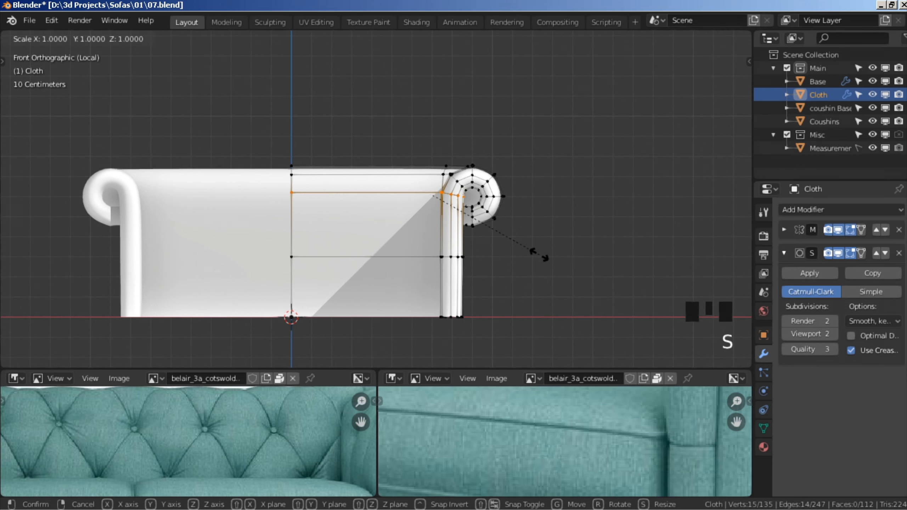
{"action": "key", "text": "z"}
{"action": "key", "text": "0"}
{"action": "key", "text": "Return"}
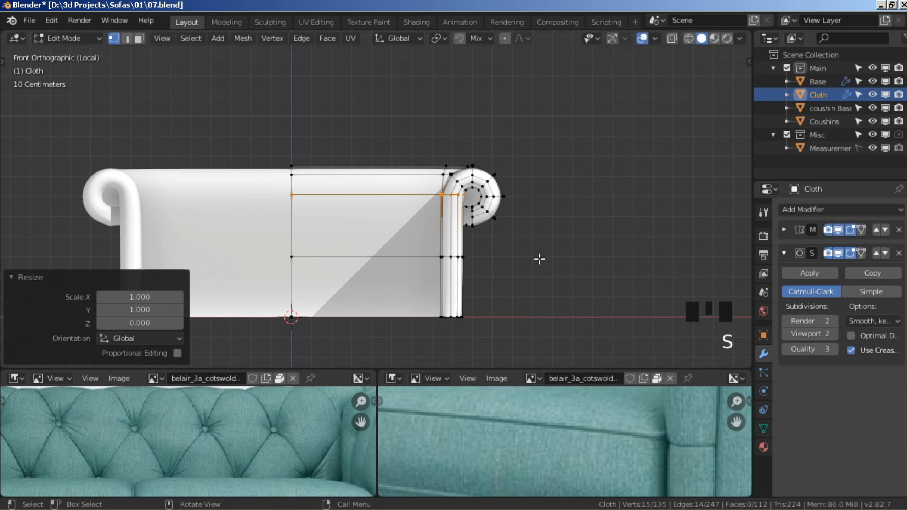
{"action": "key", "text": "g"}
{"action": "key", "text": "z"}
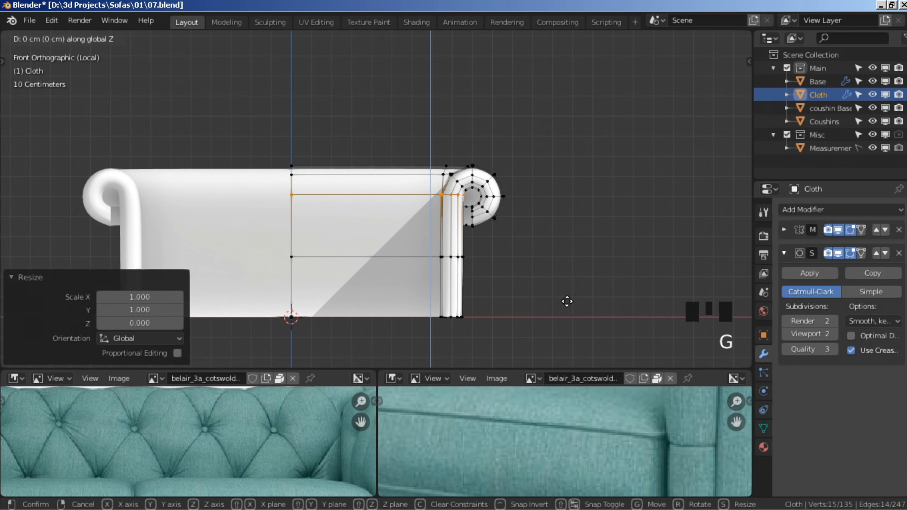
{"action": "left_click", "coordinate": [569, 50]}
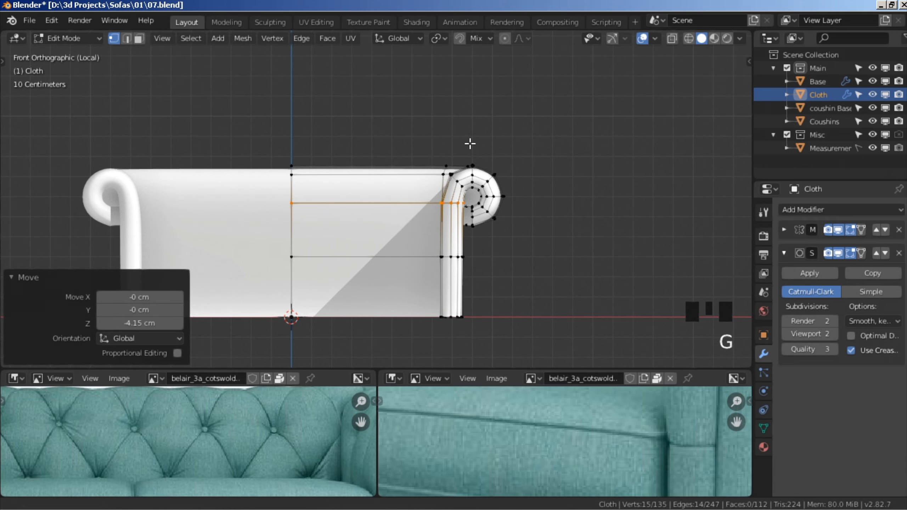
Shift the edge path along the arm's upper inner side about -4.2 cm on X, and edge-slide it slightly back outward by about -0.14.
{"action": "middle_click_drag", "start_coordinate": [469, 142], "coordinate": [437, 138]}
{"action": "left_click", "coordinate": [437, 139]}
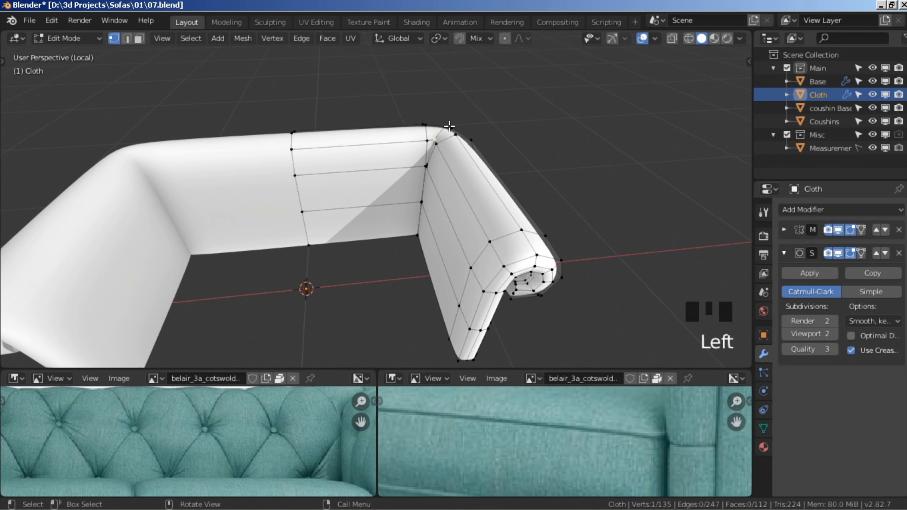
{"action": "middle_click_drag", "start_coordinate": [513, 216], "coordinate": [474, 159], "text": "shift"}
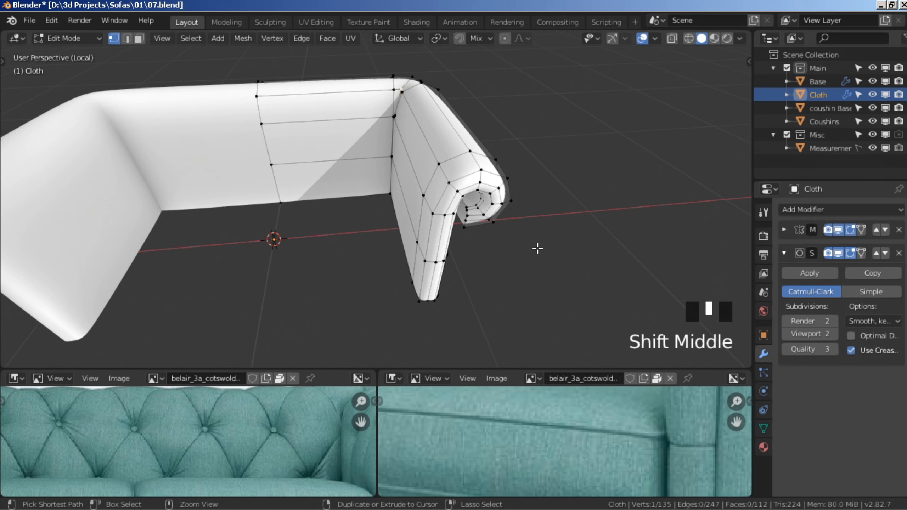
{"action": "left_click", "coordinate": [447, 185], "text": "ctrl"}
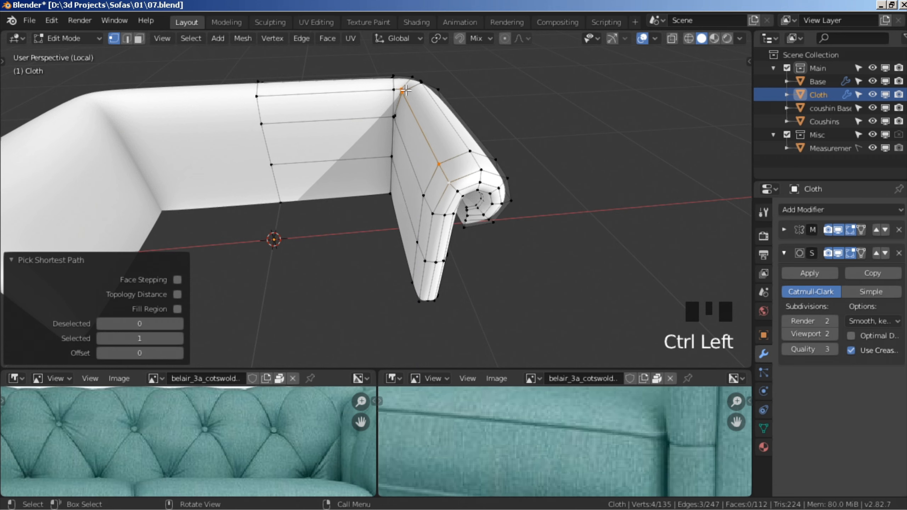
{"action": "key", "text": "g"}
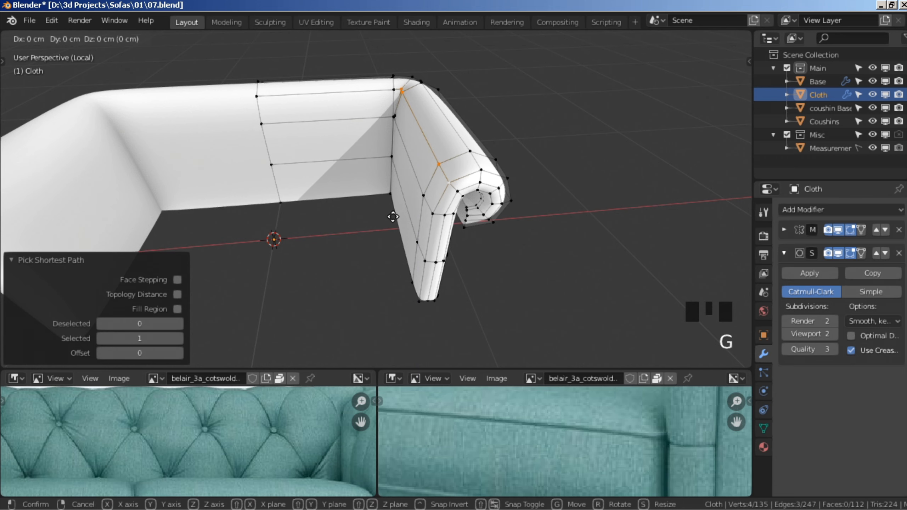
{"action": "key", "text": "x"}
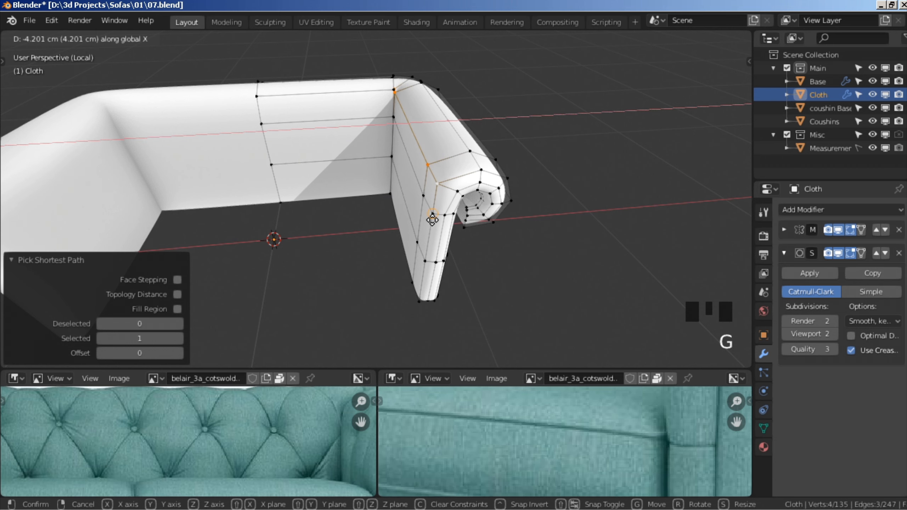
{"action": "left_click", "coordinate": [429, 217]}
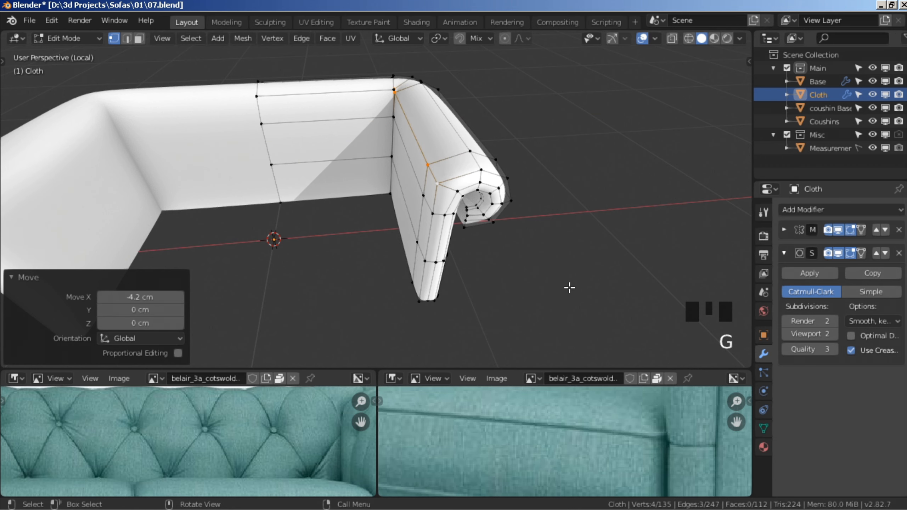
{"action": "key", "text": "g"}
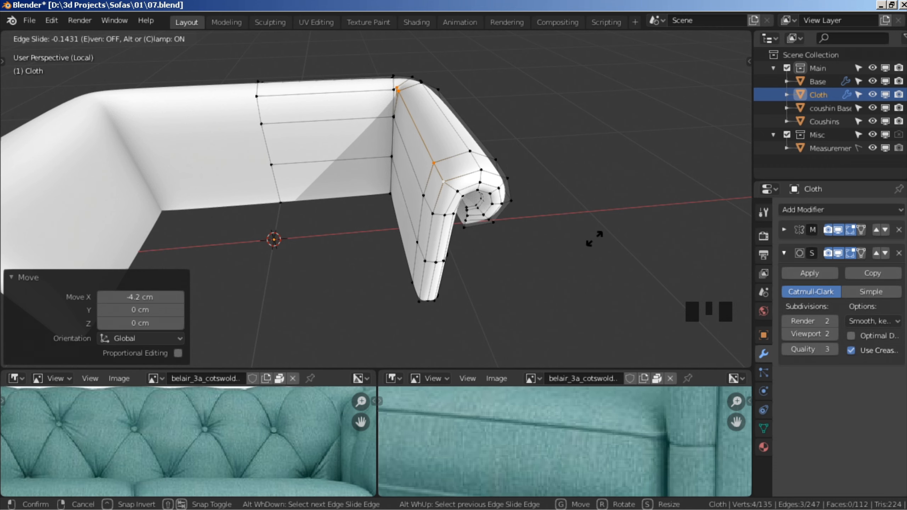
{"action": "left_click", "coordinate": [593, 239]}
Dissolve the horizontal edge loop running across the lower half of the backrest and arm.
{"action": "middle_click_drag", "start_coordinate": [593, 240], "coordinate": [521, 281]}
{"action": "key", "text": "KP_1"}
{"action": "key", "text": "a"}
{"action": "key", "text": "a"}
{"action": "left_click", "coordinate": [359, 246], "text": "alt"}
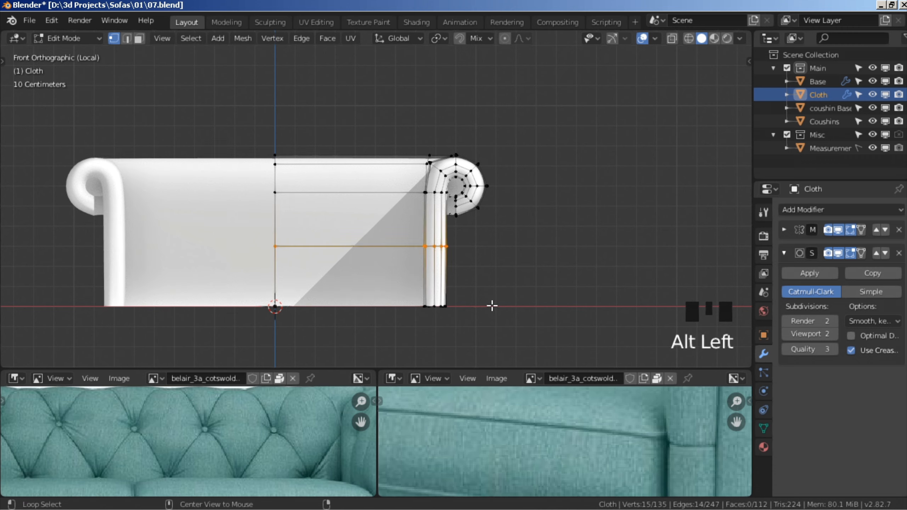
{"action": "key", "text": "x"}
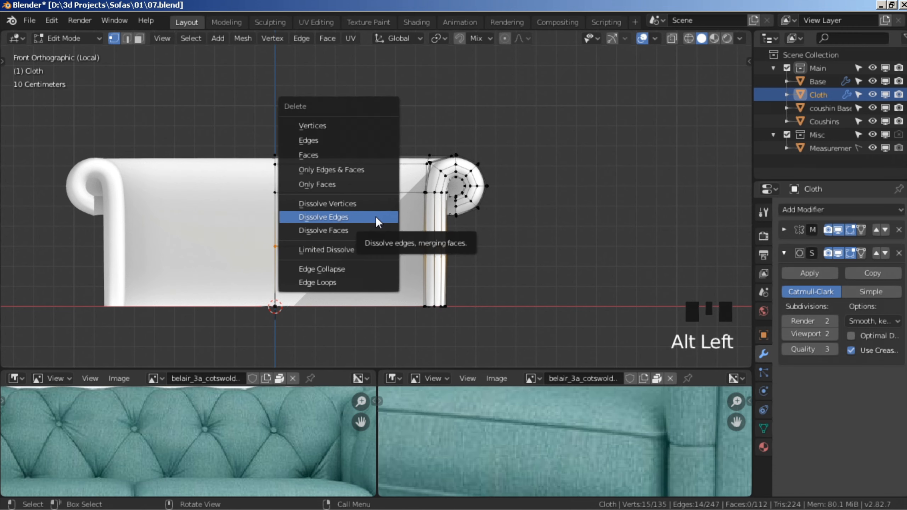
{"action": "left_click", "coordinate": [376, 216]}
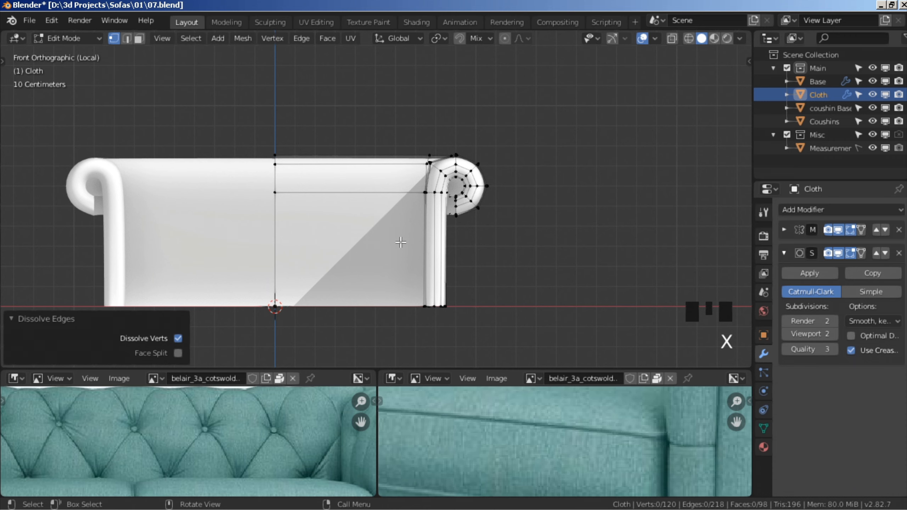
Add two evenly spaced horizontal loop cuts across the lower part of the backrest and arm.
{"action": "key", "text": "ctrl+r"}
{"action": "scroll", "coordinate": [425, 254], "scroll_direction": "up", "scroll_amount": 1}
{"action": "left_click", "coordinate": [425, 254]}
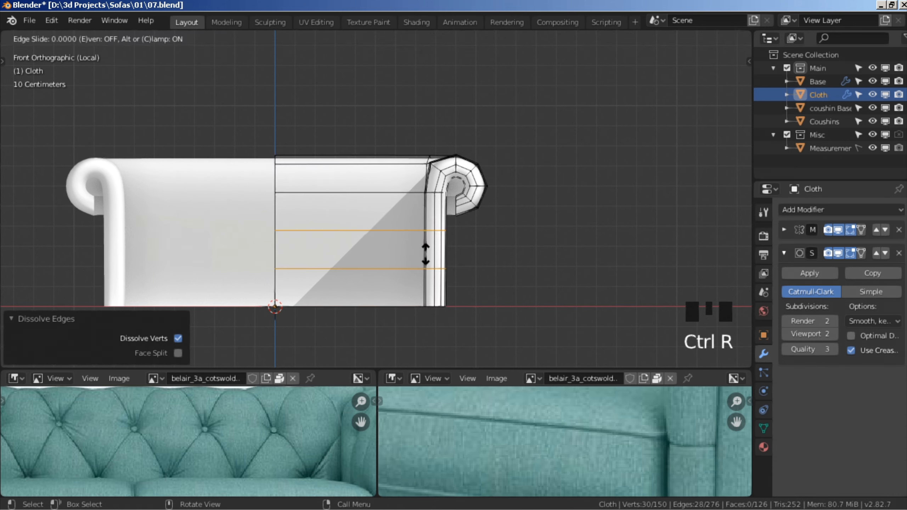
{"action": "right_click", "coordinate": [426, 255]}
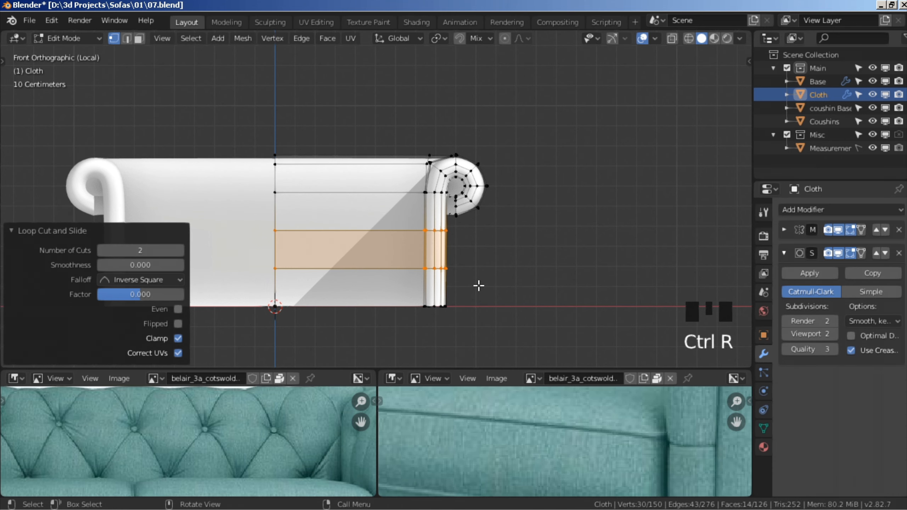
{"action": "key", "text": "a"}
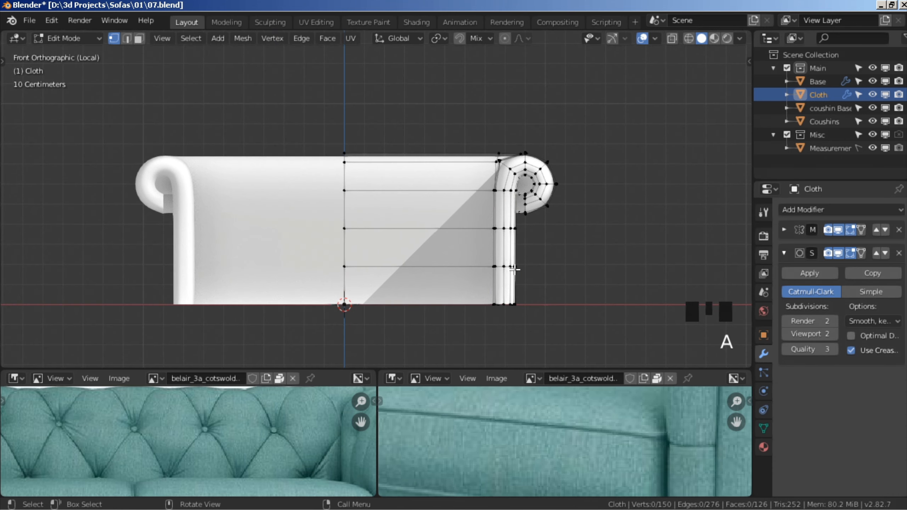
Add four evenly spaced vertical loop cuts across the editable half of the backrest.
{"action": "scroll", "coordinate": [507, 268], "scroll_direction": "down", "scroll_amount": 2}
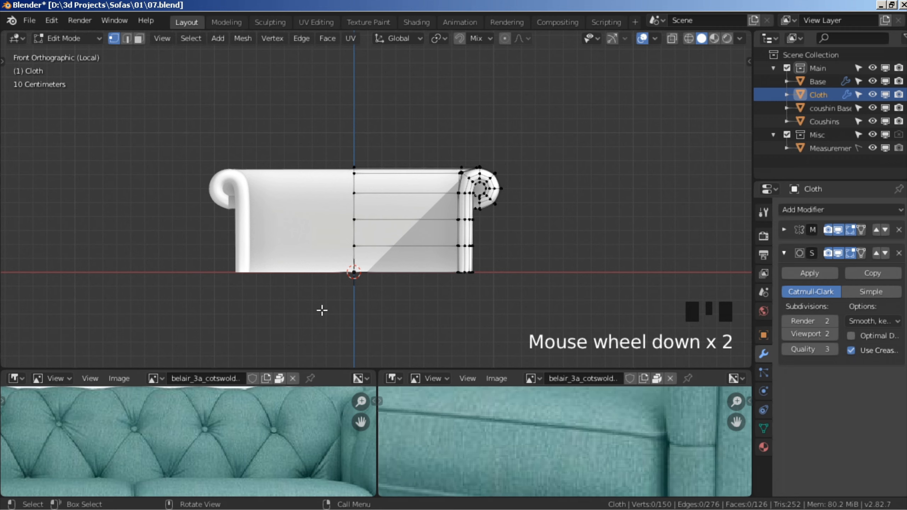
{"action": "middle_click_drag", "start_coordinate": [209, 422], "coordinate": [218, 423]}
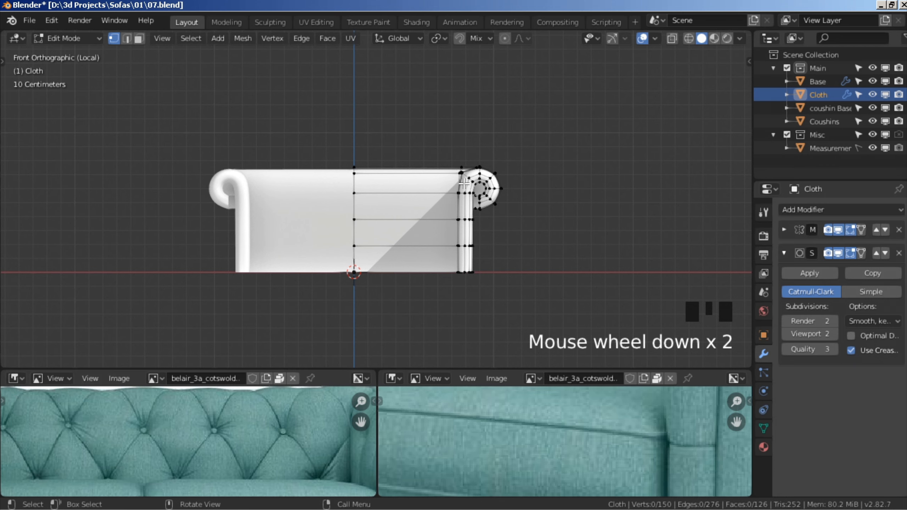
{"action": "key", "text": "ctrl+r"}
{"action": "key", "text": "ctrl+r"}
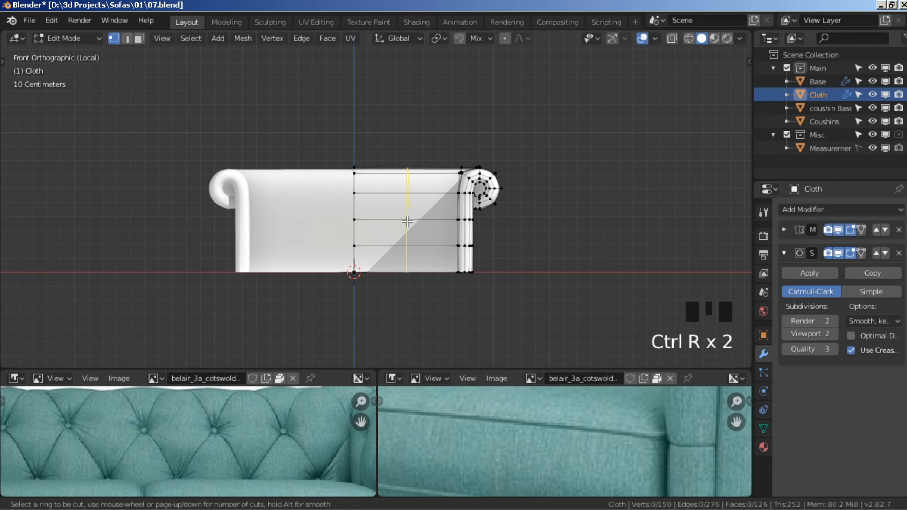
{"action": "scroll", "coordinate": [407, 222], "scroll_direction": "up", "scroll_amount": 3}
{"action": "left_click", "coordinate": [407, 222]}
{"action": "right_click", "coordinate": [407, 223]}
Add three evenly spaced vertical loop cuts along the side of the arm between its front and the back corner.
{"action": "middle_click_drag", "start_coordinate": [407, 222], "coordinate": [449, 224]}
{"action": "key", "text": "ctrl+r"}
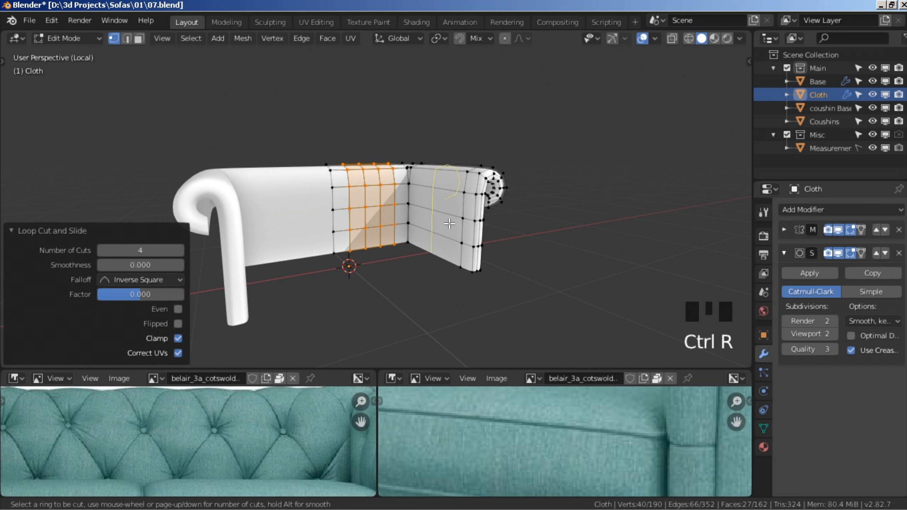
{"action": "scroll", "coordinate": [449, 224], "scroll_direction": "up", "scroll_amount": 2}
{"action": "left_click", "coordinate": [450, 227]}
{"action": "right_click", "coordinate": [452, 233]}
{"action": "key", "text": "KP_1"}
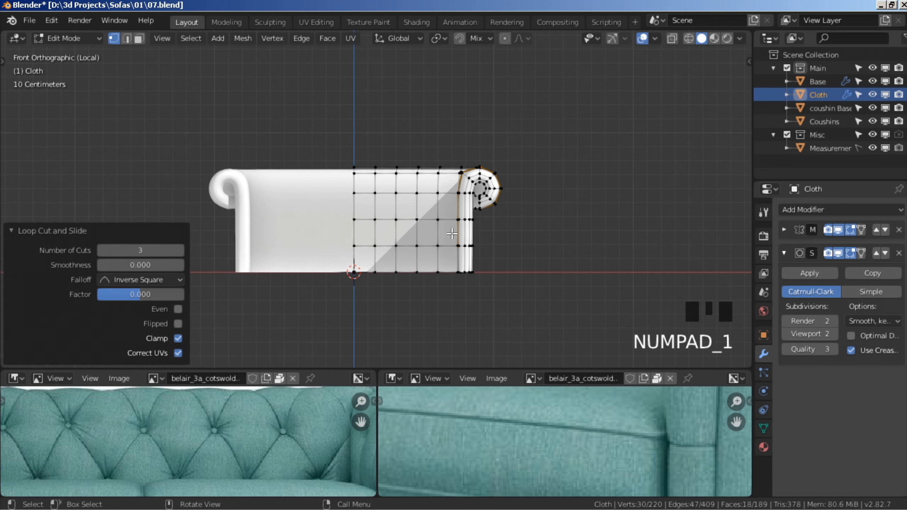
Return to Object Mode, enable on-cage display for the Cloth's Subdivision modifier, and expand its Mirror modifier settings.
{"action": "key", "text": "Tab"}
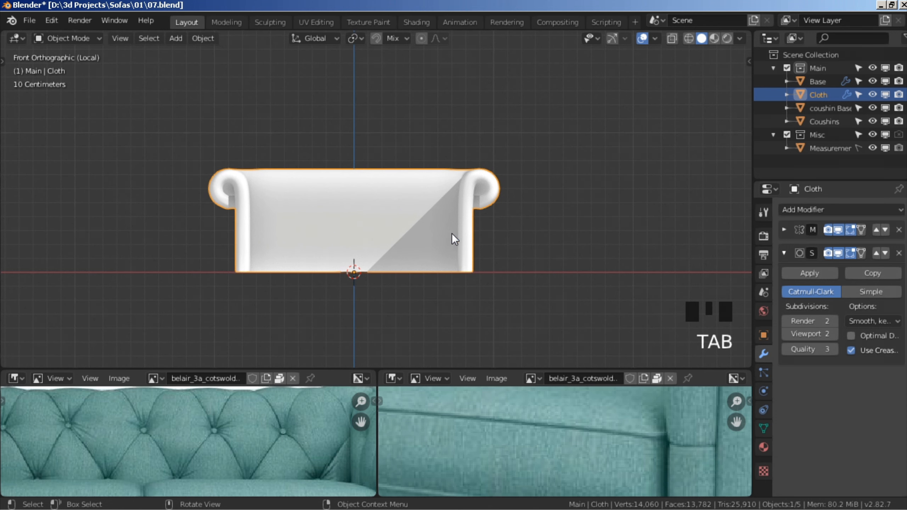
{"action": "left_click", "coordinate": [862, 253]}
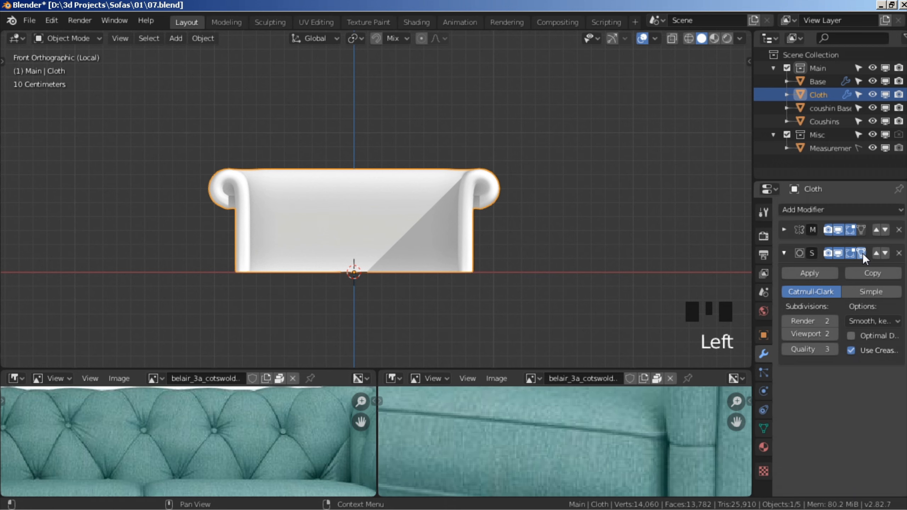
{"action": "left_click", "coordinate": [785, 229]}
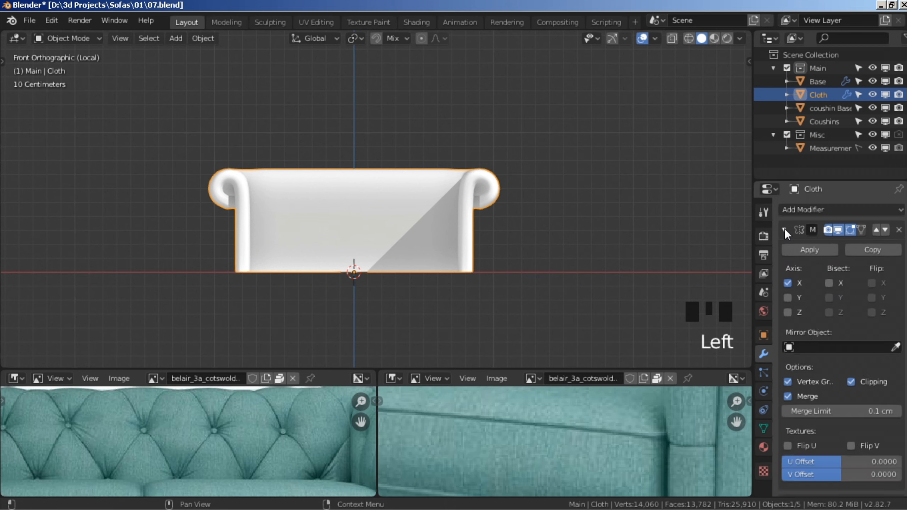
Apply the Cloth's Mirror modifier and enter Edit Mode on the full sofa mesh.
{"action": "left_click", "coordinate": [811, 249]}
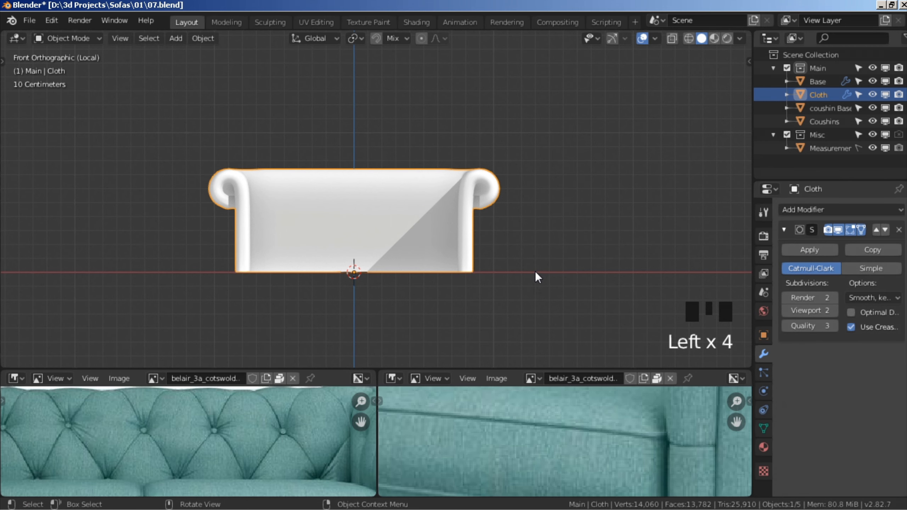
{"action": "key", "text": "Tab"}
{"action": "scroll", "coordinate": [424, 302], "scroll_direction": "up", "scroll_amount": 3}
{"action": "middle_click_drag", "start_coordinate": [423, 302], "coordinate": [440, 310]}
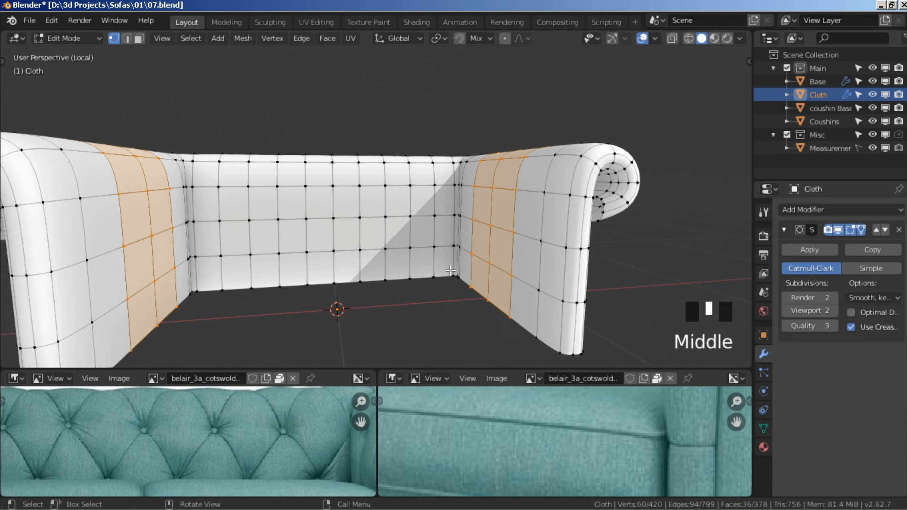
Select the backrest's whole inner region between its lower corner vertex and the opposite upper corner using shortest-path region fill.
{"action": "left_click", "coordinate": [453, 275]}
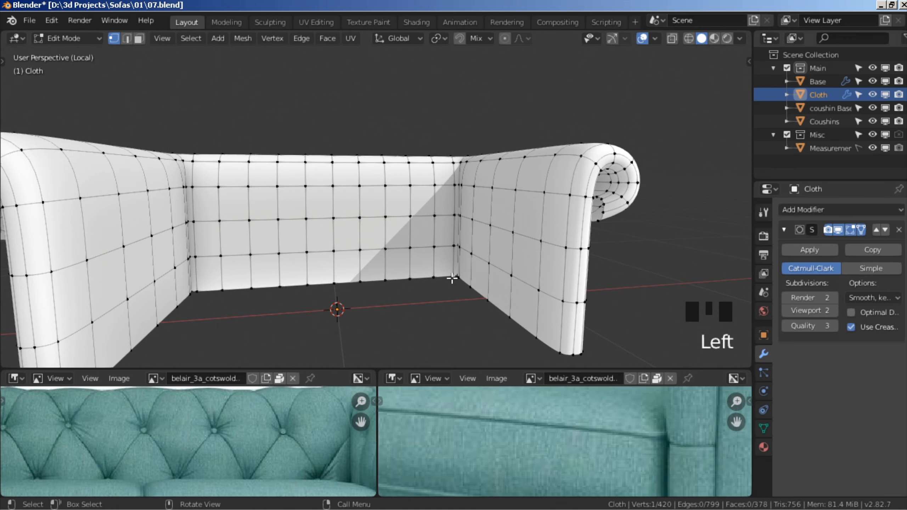
{"action": "key", "text": "KP_7"}
{"action": "middle_click_drag", "start_coordinate": [371, 241], "coordinate": [464, 272], "text": "shift"}
{"action": "middle_click_drag", "start_coordinate": [312, 169], "coordinate": [392, 291], "text": "shift"}
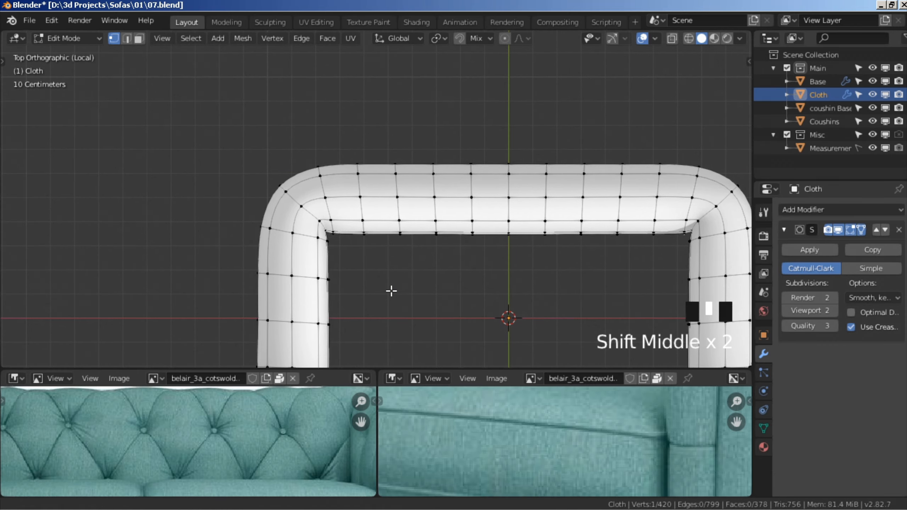
{"action": "left_click", "coordinate": [323, 177], "text": "ctrl+shift"}
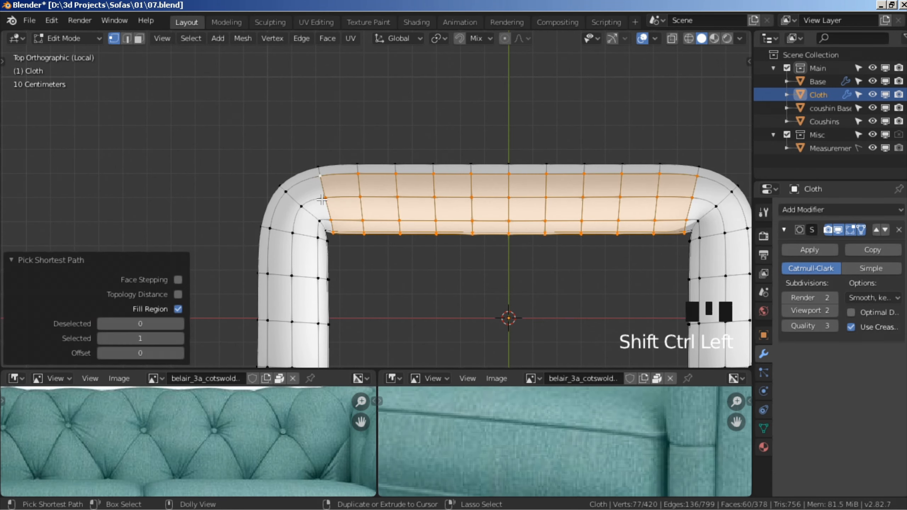
Checker-deselect the backrest selection and connect the remaining vertex pairs into a diamond pattern.
{"action": "left_click", "coordinate": [193, 39]}
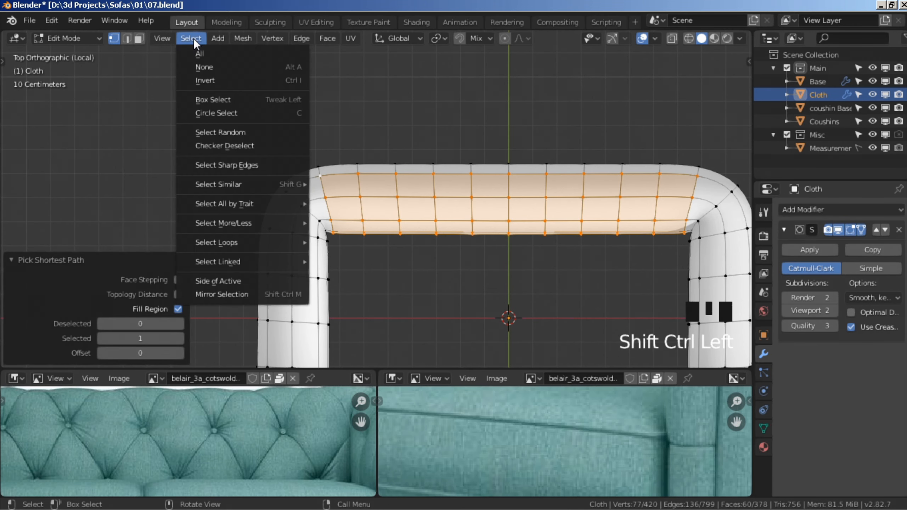
{"action": "left_click", "coordinate": [228, 146]}
{"action": "middle_click_drag", "start_coordinate": [320, 256], "coordinate": [263, 82]}
{"action": "left_click", "coordinate": [271, 38]}
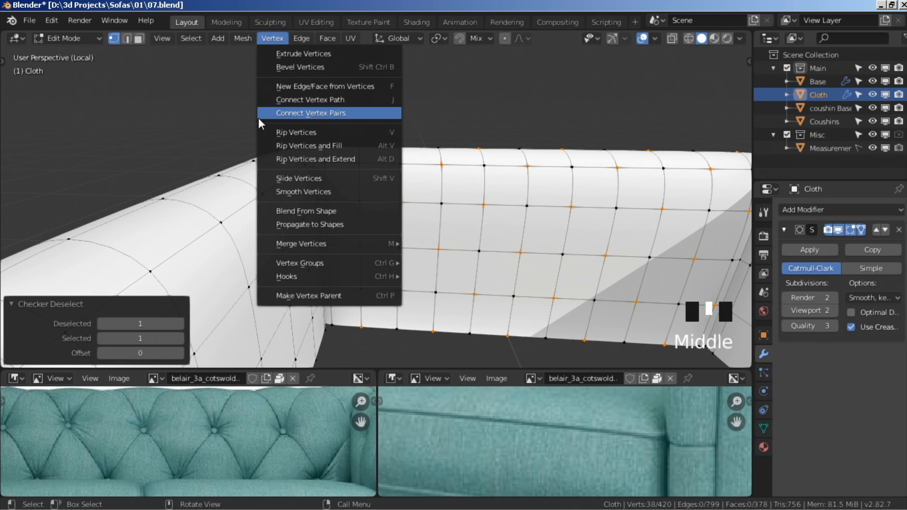
{"action": "left_click", "coordinate": [306, 116]}
{"action": "scroll", "coordinate": [440, 258], "scroll_direction": "down", "scroll_amount": 4}
{"action": "scroll", "coordinate": [534, 259], "scroll_direction": "up", "scroll_amount": 2}
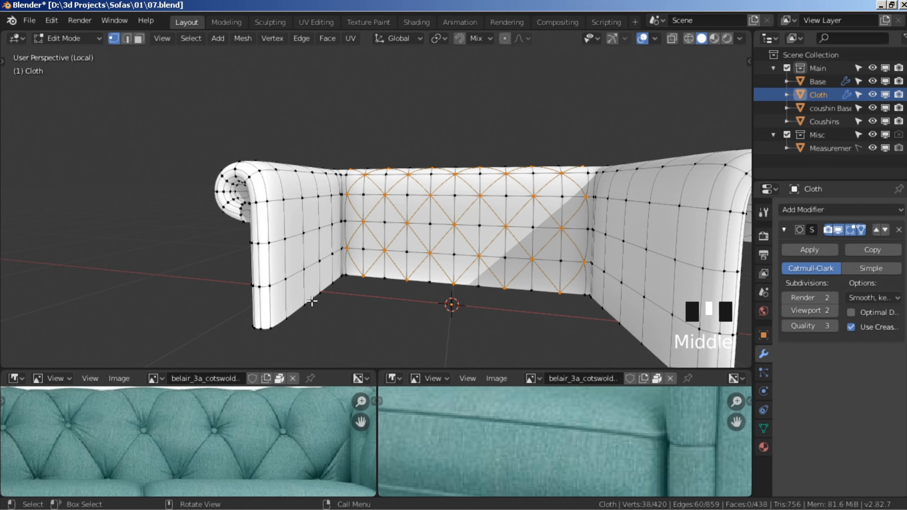
Create a vertex group named Front Links and assign the selected backrest vertices to it.
{"action": "left_click", "coordinate": [764, 428]}
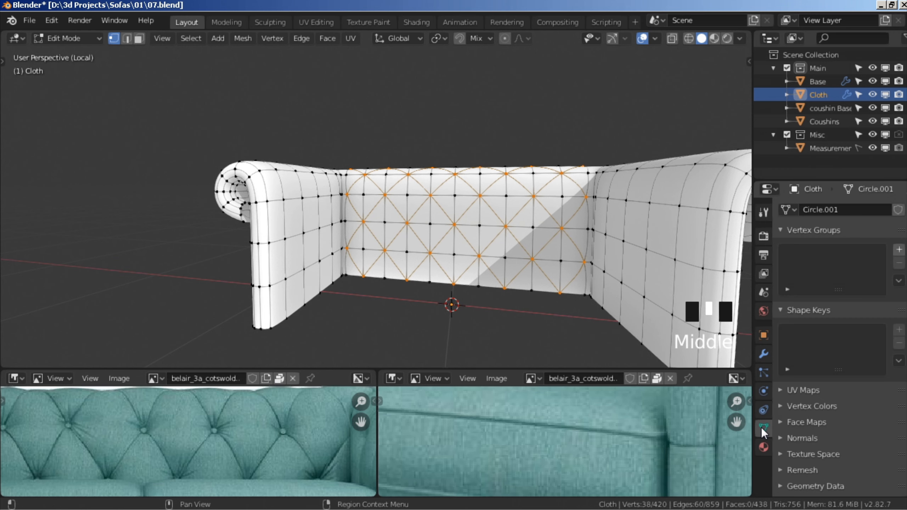
{"action": "left_click", "coordinate": [899, 249]}
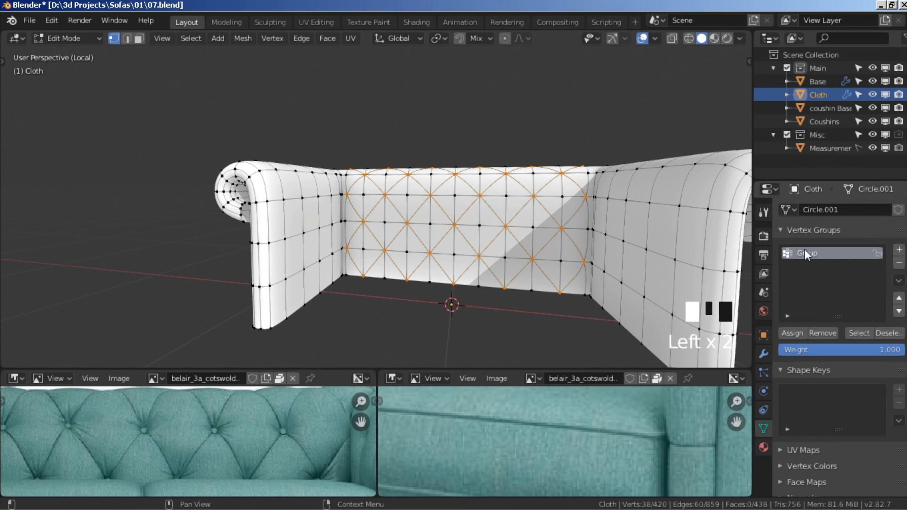
{"action": "double_click", "coordinate": [868, 255]}
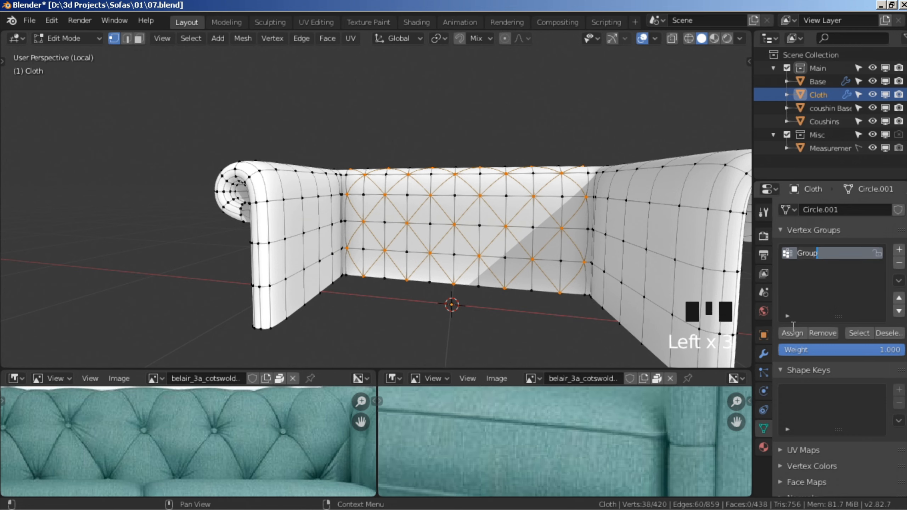
{"action": "type", "text": "Front Links"}
{"action": "key", "text": "Return"}
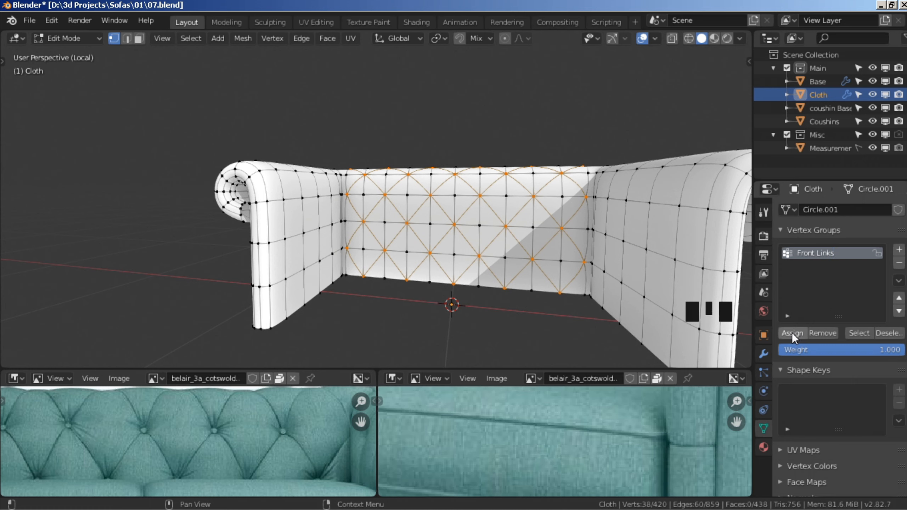
{"action": "left_click", "coordinate": [792, 333]}
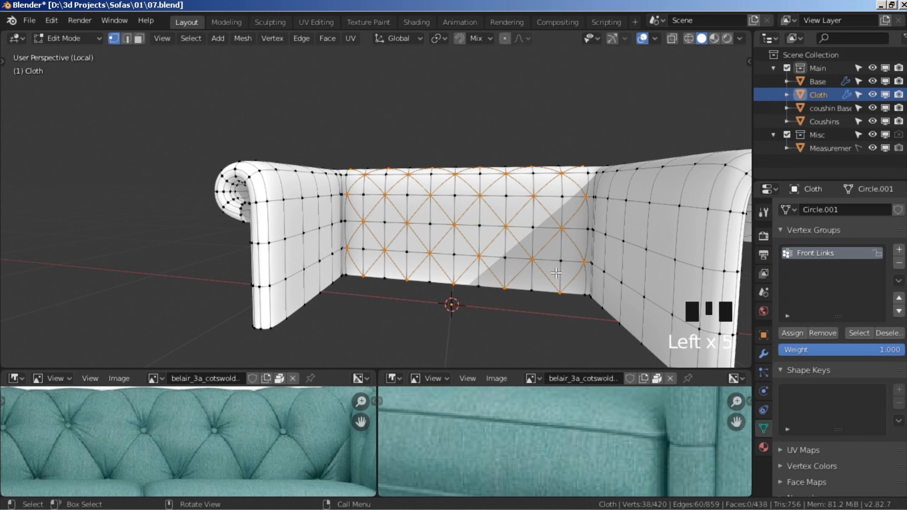
{"action": "left_click", "coordinate": [792, 333]}
{"action": "left_click", "coordinate": [792, 333]}
{"action": "left_click", "coordinate": [792, 333]}
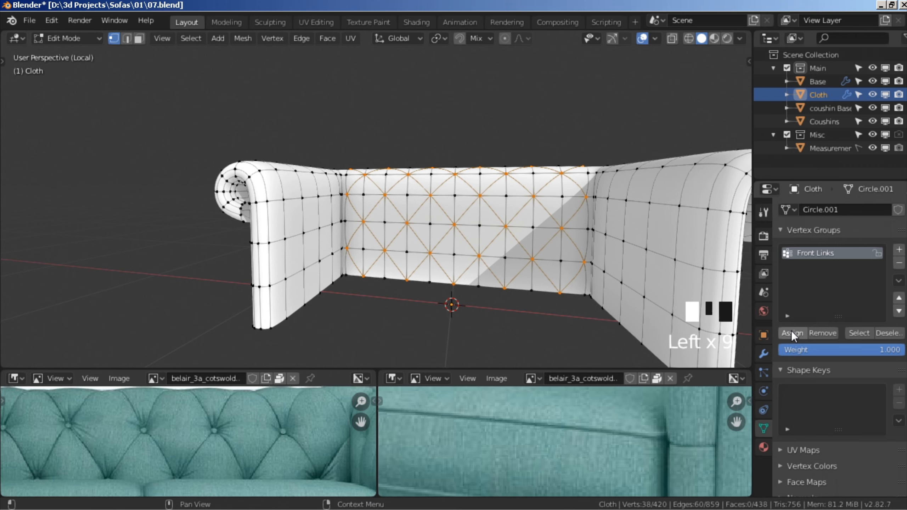
{"action": "left_click", "coordinate": [791, 333]}
Clear the selection and select the inner face region of one arm, from the back corner to the arm's front edge, with region fill.
{"action": "middle_click_drag", "start_coordinate": [477, 249], "coordinate": [357, 217]}
{"action": "key", "text": "a"}
{"action": "scroll", "coordinate": [360, 239], "scroll_direction": "up", "scroll_amount": 4}
{"action": "left_click", "coordinate": [410, 225]}
{"action": "scroll", "coordinate": [418, 229], "scroll_direction": "down", "scroll_amount": 2}
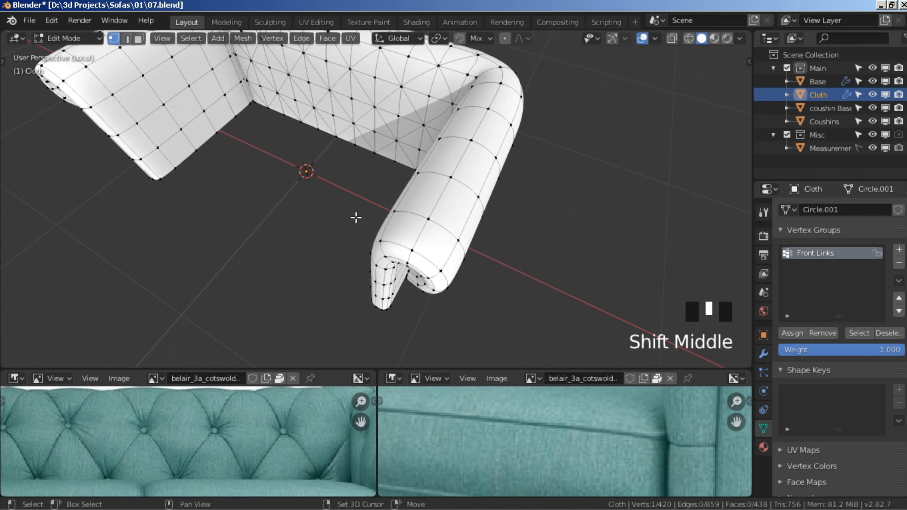
{"action": "left_click", "coordinate": [440, 271], "text": "ctrl+shift"}
{"action": "middle_click_drag", "start_coordinate": [358, 271], "coordinate": [307, 274], "text": "shift"}
{"action": "middle_click_drag", "start_coordinate": [307, 274], "coordinate": [420, 274]}
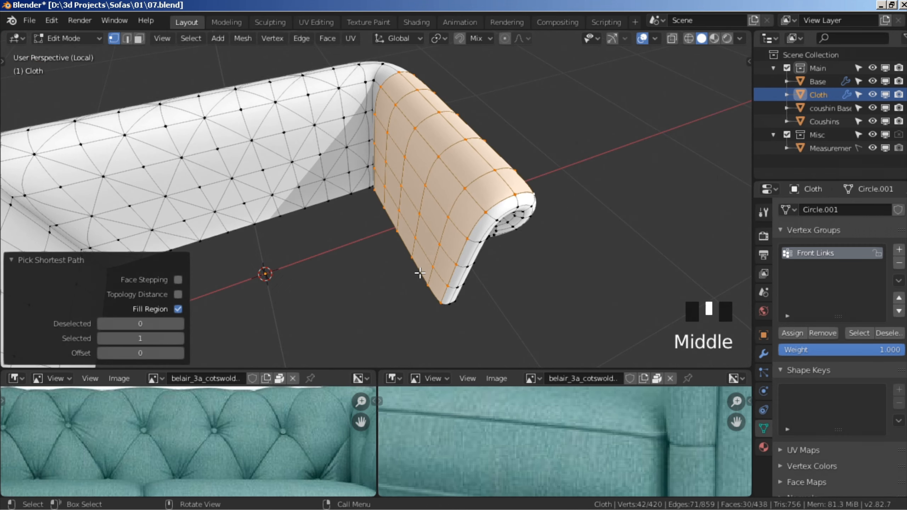
Checker-deselect the arm selection with an offset of 1 so it alternates with the backrest's diamond pattern.
{"action": "left_click", "coordinate": [191, 39]}
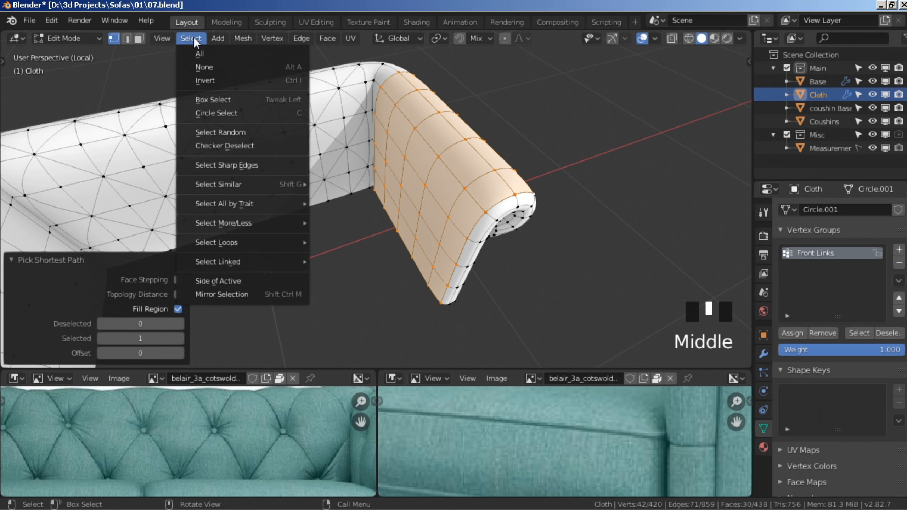
{"action": "left_click", "coordinate": [219, 144]}
{"action": "scroll", "coordinate": [332, 207], "scroll_direction": "up", "scroll_amount": 4}
{"action": "middle_click_drag", "start_coordinate": [332, 207], "coordinate": [386, 244]}
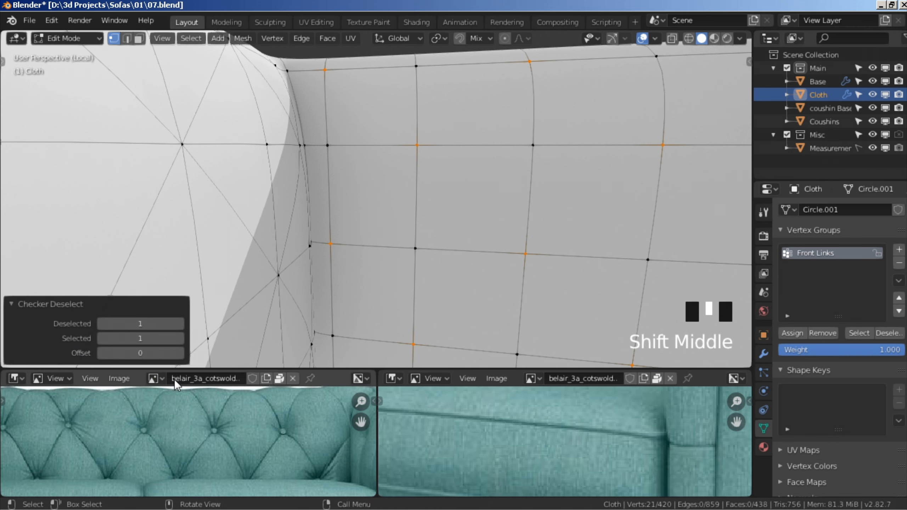
{"action": "middle_click_drag", "start_coordinate": [393, 275], "coordinate": [395, 277]}
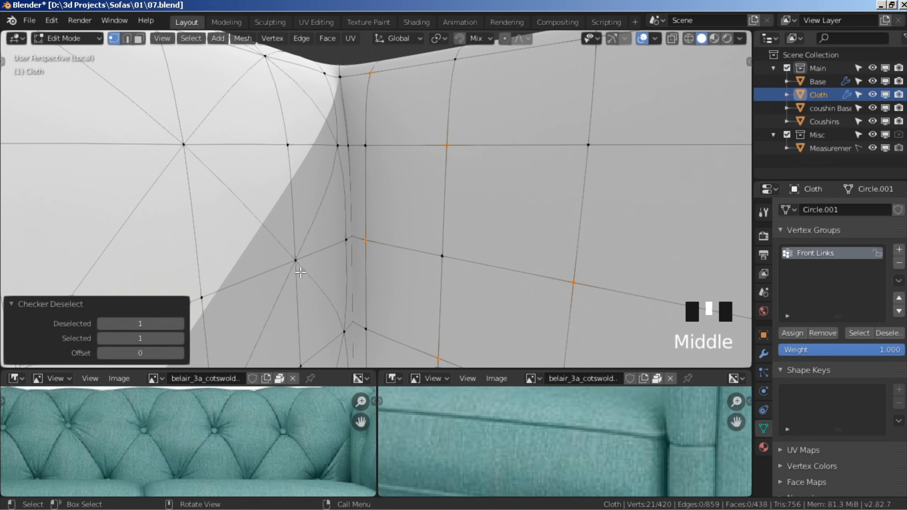
{"action": "left_click", "coordinate": [179, 353]}
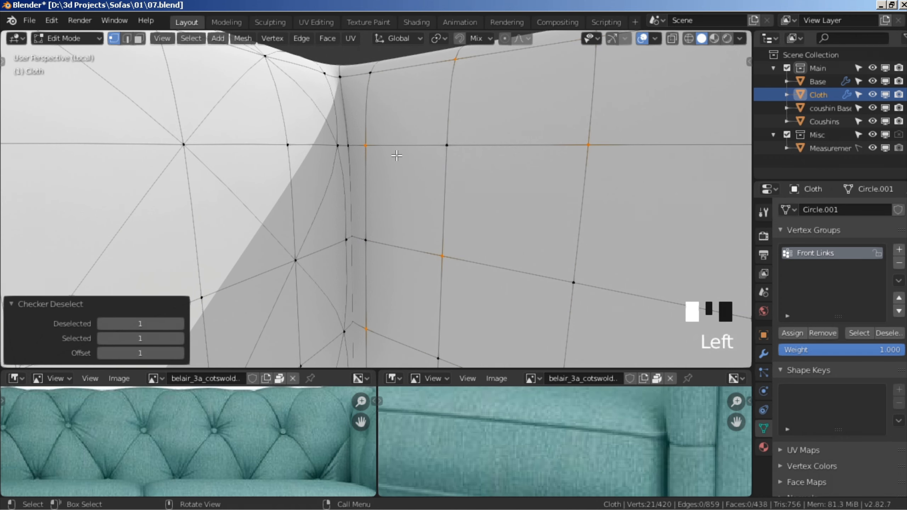
{"action": "scroll", "coordinate": [387, 224], "scroll_direction": "down", "scroll_amount": 1}
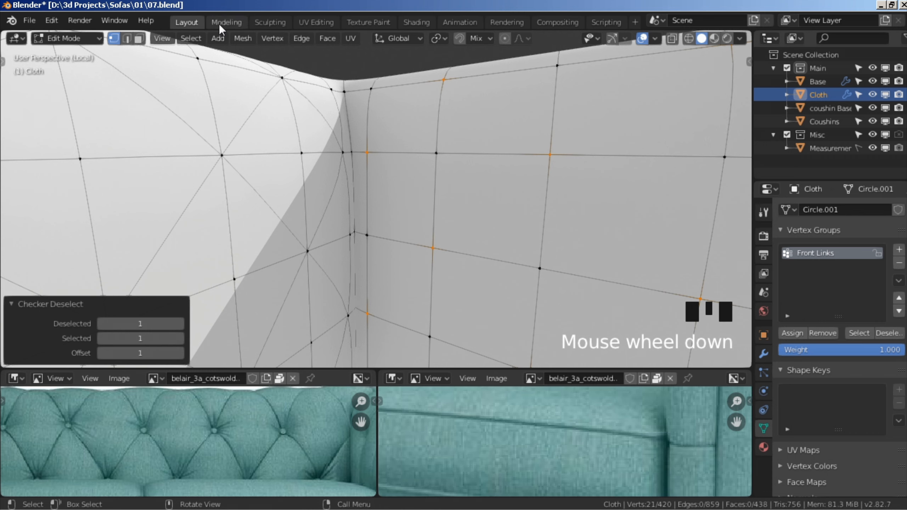
Connect the arm's selected vertex pairs into diagonal edges.
{"action": "left_click", "coordinate": [271, 37]}
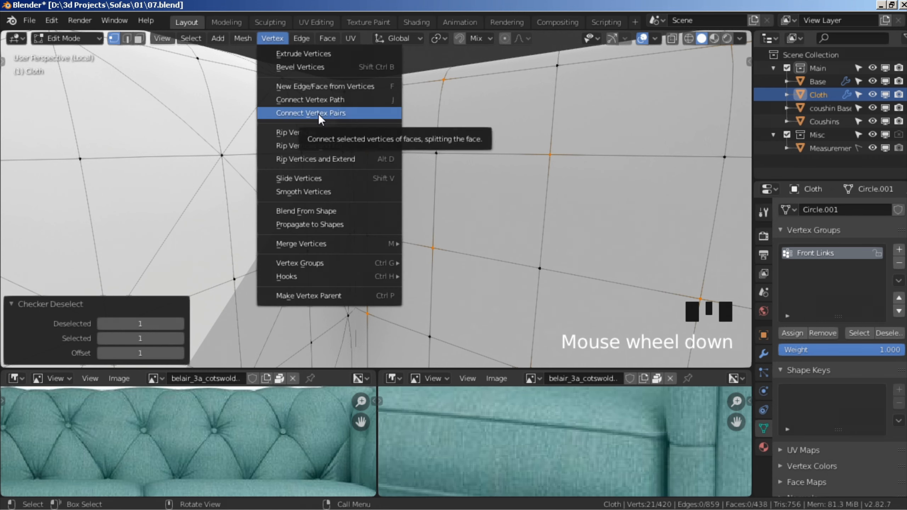
{"action": "left_click", "coordinate": [318, 113]}
{"action": "scroll", "coordinate": [510, 263], "scroll_direction": "down", "scroll_amount": 4}
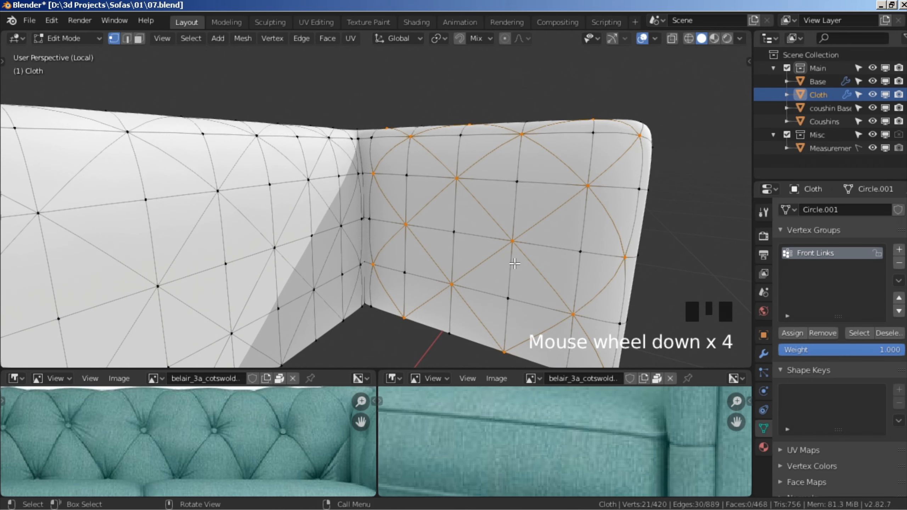
Create a vertex group named Side Links and assign the selected arm vertices to it.
{"action": "left_click", "coordinate": [899, 249]}
{"action": "double_click", "coordinate": [822, 266]}
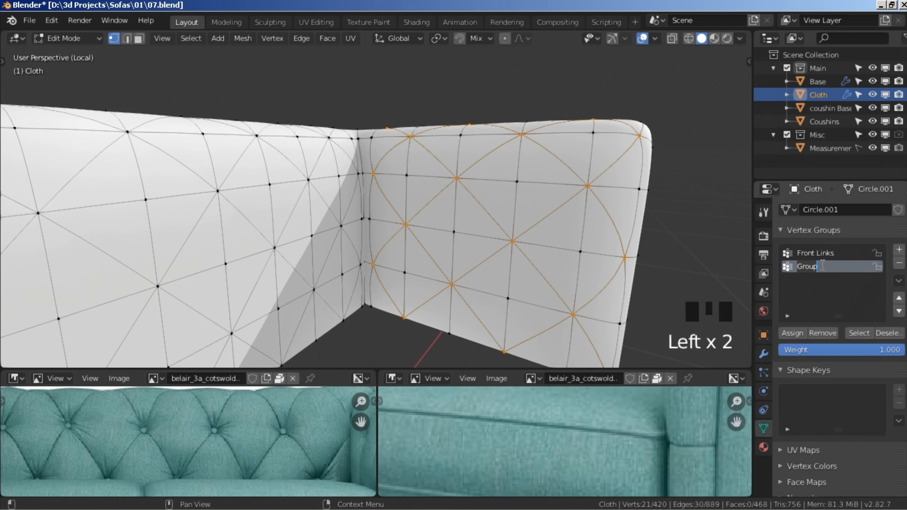
{"action": "type", "text": "Side Linka"}
{"action": "key", "text": "Return"}
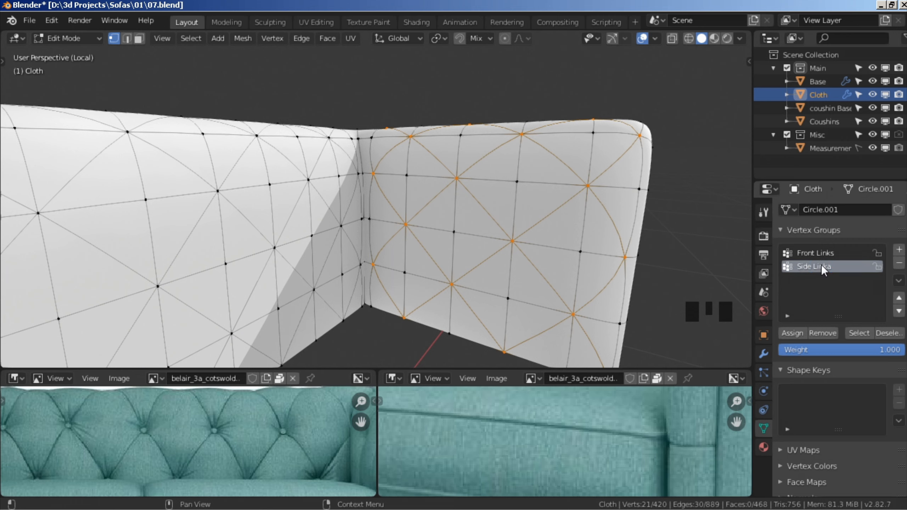
{"action": "double_click", "coordinate": [822, 269]}
{"action": "type", "text": "s"}
{"action": "left_click", "coordinate": [845, 270]}
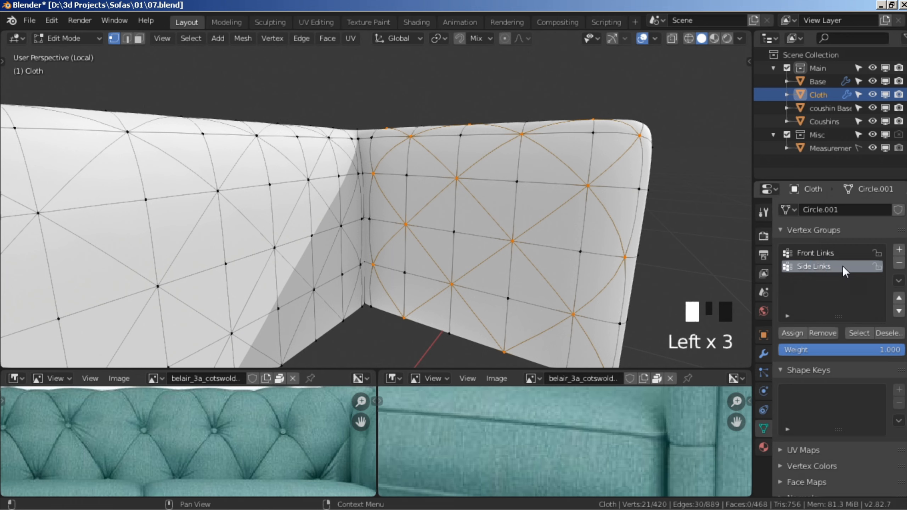
{"action": "left_click", "coordinate": [792, 333]}
Add the Front Links group's vertices to the current arm selection.
{"action": "scroll", "coordinate": [411, 251], "scroll_direction": "down", "scroll_amount": 2}
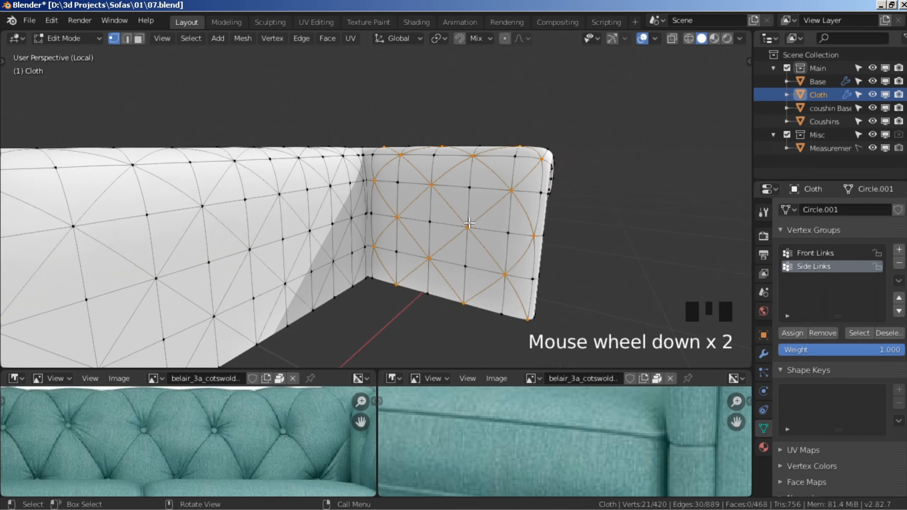
{"action": "middle_click_drag", "start_coordinate": [411, 250], "coordinate": [500, 293]}
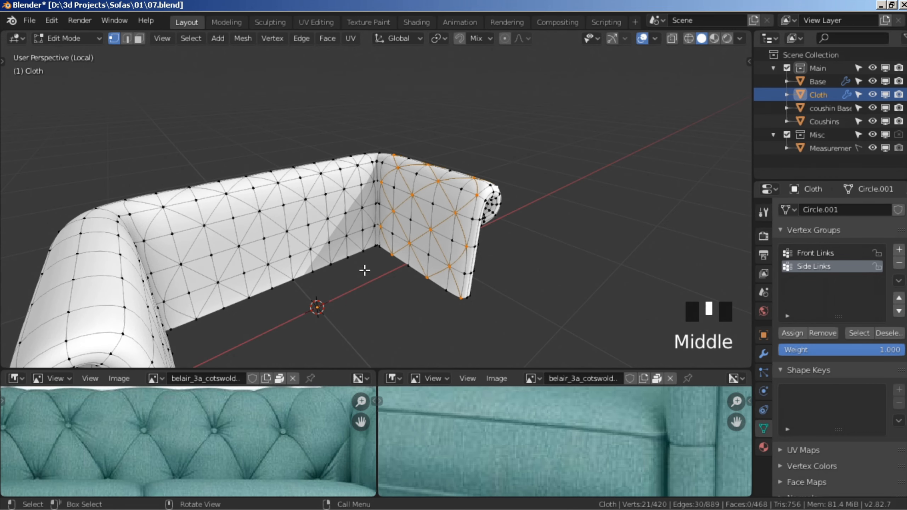
{"action": "left_click", "coordinate": [821, 250]}
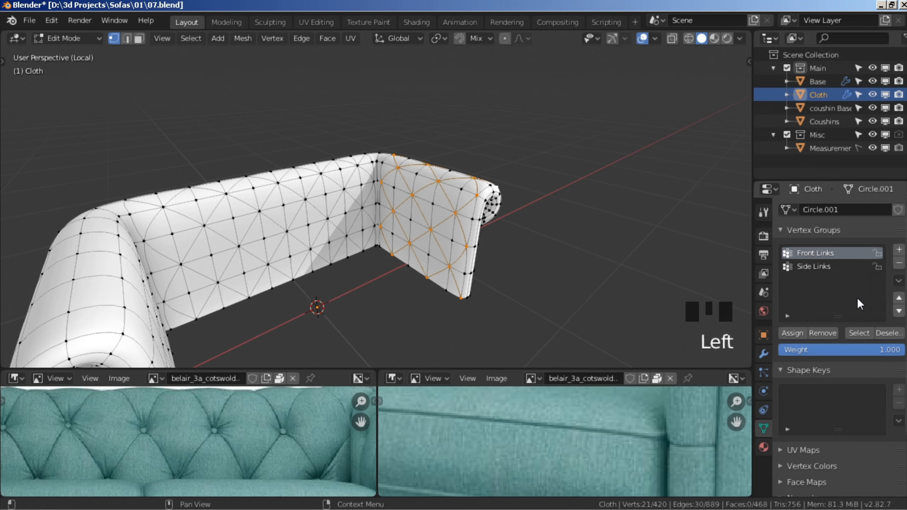
{"action": "left_click", "coordinate": [862, 333]}
{"action": "key", "text": "KP_1"}
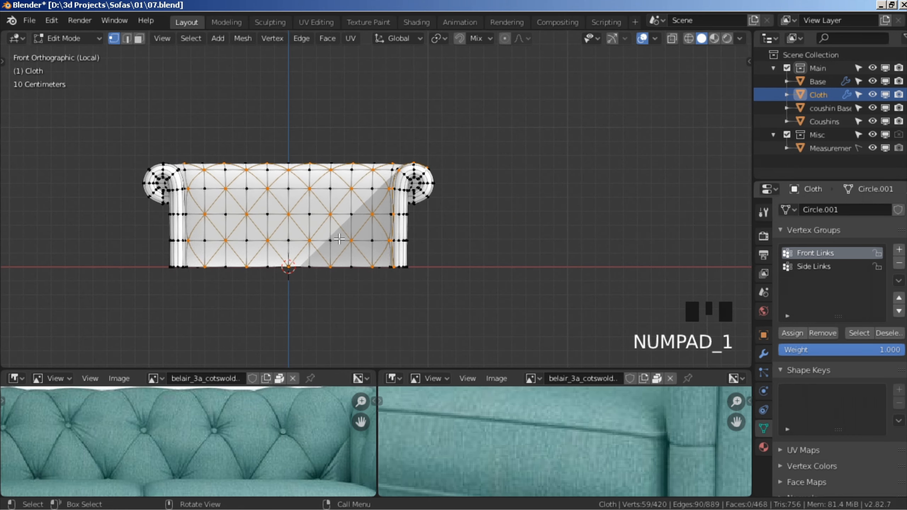
Turn on X-ray in the front view and box-deselect the bottom row of vertices along the sofa's base.
{"action": "left_click", "coordinate": [673, 39]}
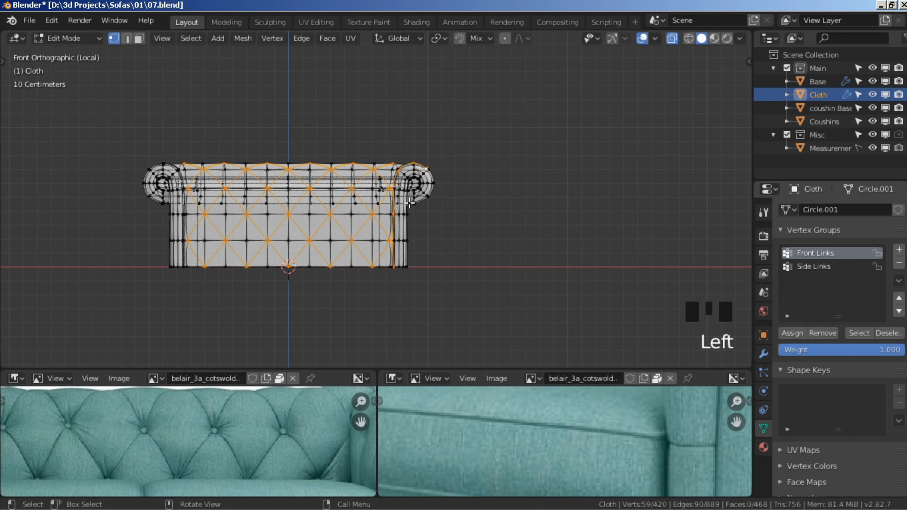
{"action": "middle_click_drag", "start_coordinate": [257, 314], "coordinate": [571, 297], "text": "shift"}
{"action": "key", "text": "b"}
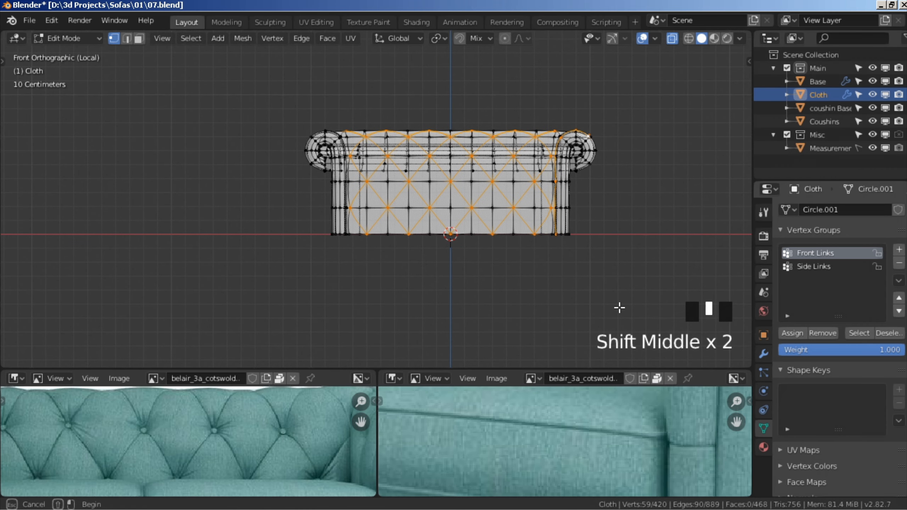
{"action": "left_click_drag", "start_coordinate": [620, 307], "coordinate": [155, 232]}
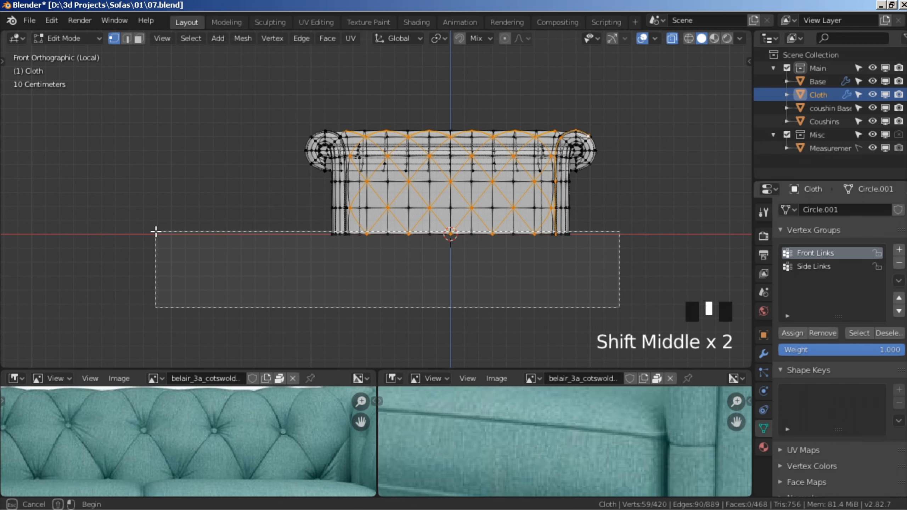
{"action": "middle_click_drag", "start_coordinate": [155, 232], "coordinate": [155, 232]}
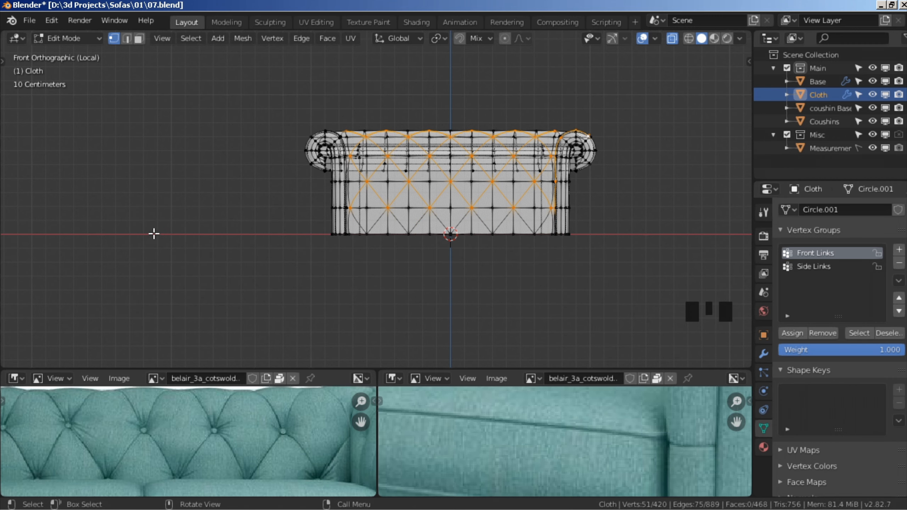
{"action": "key", "text": "KP_7"}
{"action": "scroll", "coordinate": [543, 133], "scroll_direction": "up", "scroll_amount": 3}
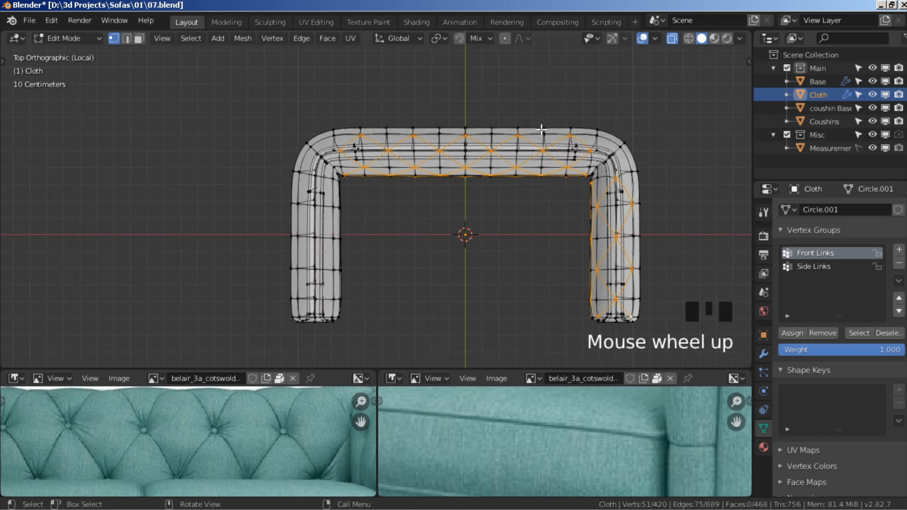
Box-deselect the rearmost row of selected vertices along the backrest in the top view.
{"action": "middle_click_drag", "start_coordinate": [551, 141], "coordinate": [451, 262], "text": "shift"}
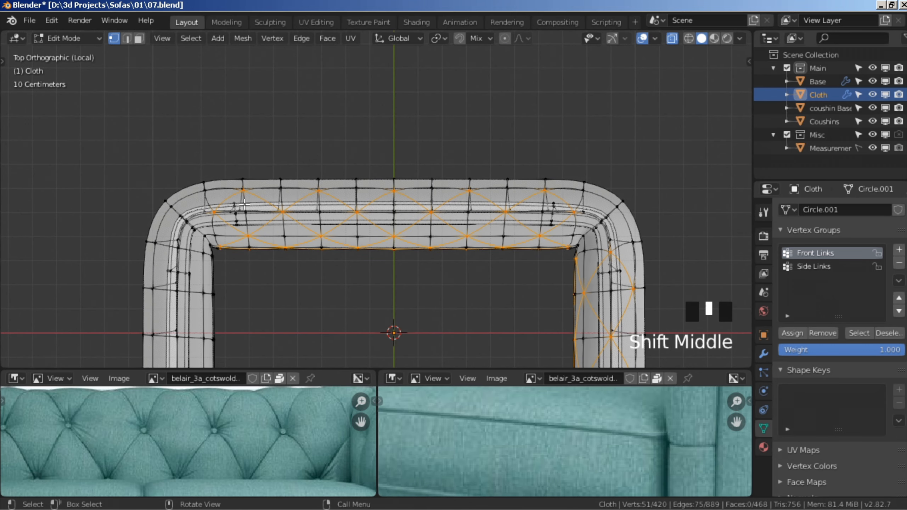
{"action": "key", "text": "b"}
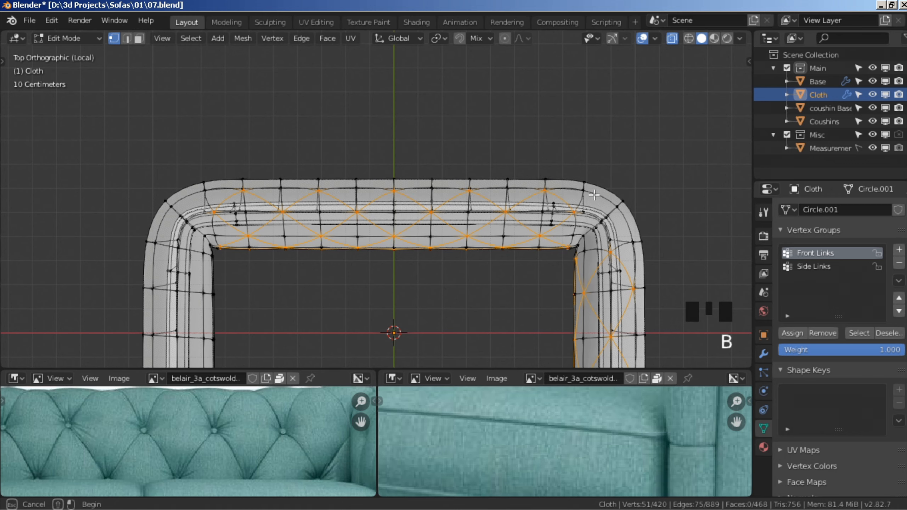
{"action": "left_click_drag", "start_coordinate": [594, 195], "coordinate": [3, 29]}
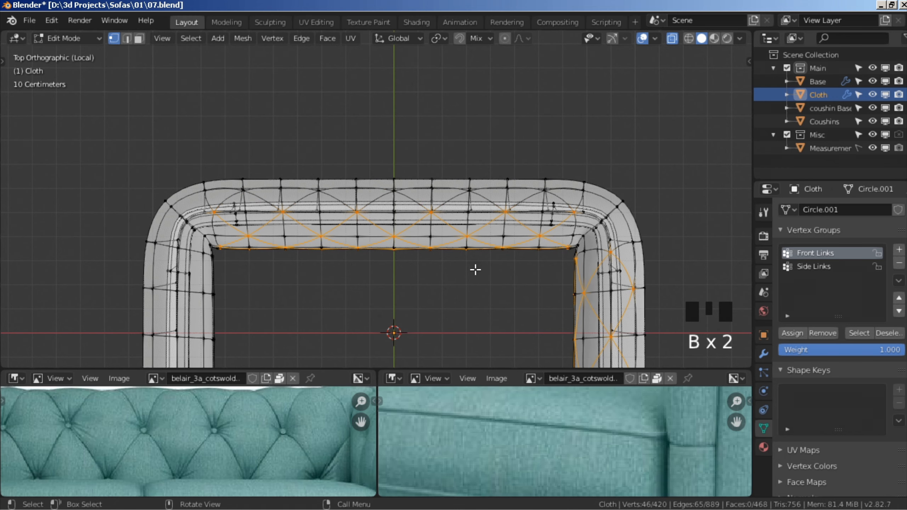
Box-deselect the arm's outermost column of selected vertices and the vertices at its front end.
{"action": "middle_click_drag", "start_coordinate": [486, 282], "coordinate": [318, 190], "text": "shift"}
{"action": "middle_click_drag", "start_coordinate": [419, 308], "coordinate": [410, 282], "text": "shift"}
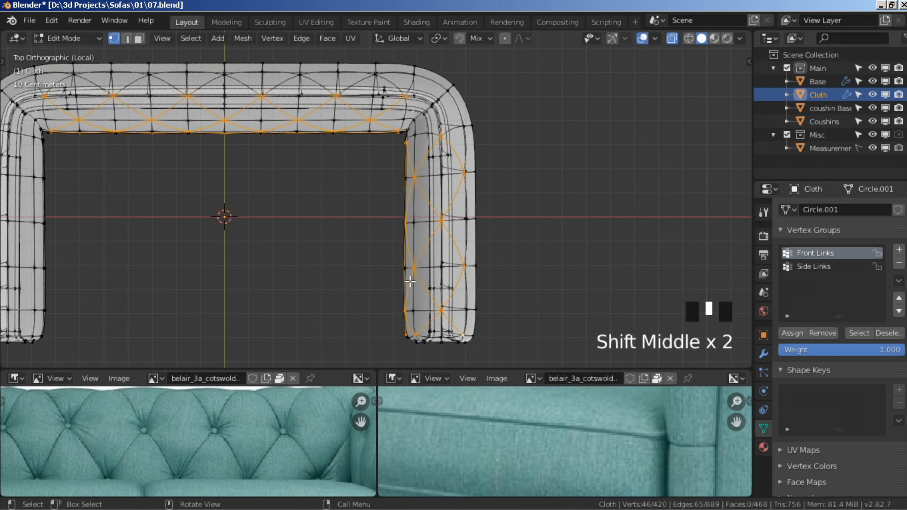
{"action": "left_click_drag", "start_coordinate": [498, 298], "coordinate": [457, 148]}
{"action": "key", "text": "b"}
{"action": "middle_click_drag", "start_coordinate": [480, 243], "coordinate": [495, 168], "text": "shift"}
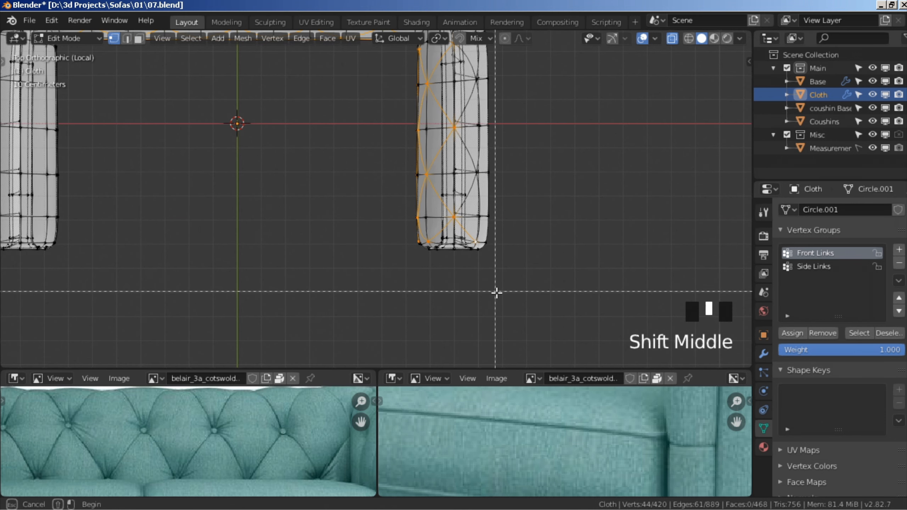
{"action": "left_click_drag", "start_coordinate": [513, 297], "coordinate": [275, 239]}
{"action": "key", "text": "b"}
{"action": "scroll", "coordinate": [279, 255], "scroll_direction": "down", "scroll_amount": 3}
{"action": "key", "text": "KP_1"}
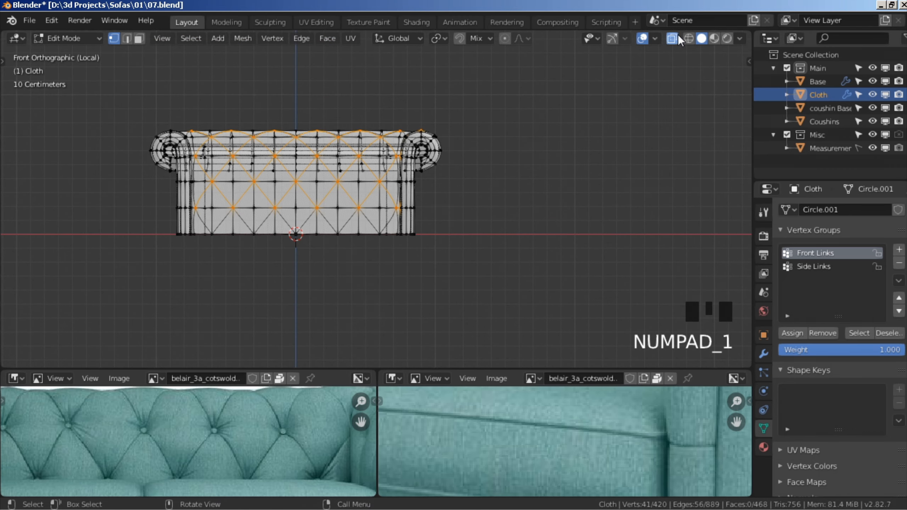
Turn off X-ray and bevel the selected button vertices with a 3 cm offset.
{"action": "left_click", "coordinate": [677, 36]}
{"action": "middle_click_drag", "start_coordinate": [393, 214], "coordinate": [463, 276], "text": "shift"}
{"action": "scroll", "coordinate": [443, 245], "scroll_direction": "up", "scroll_amount": 2}
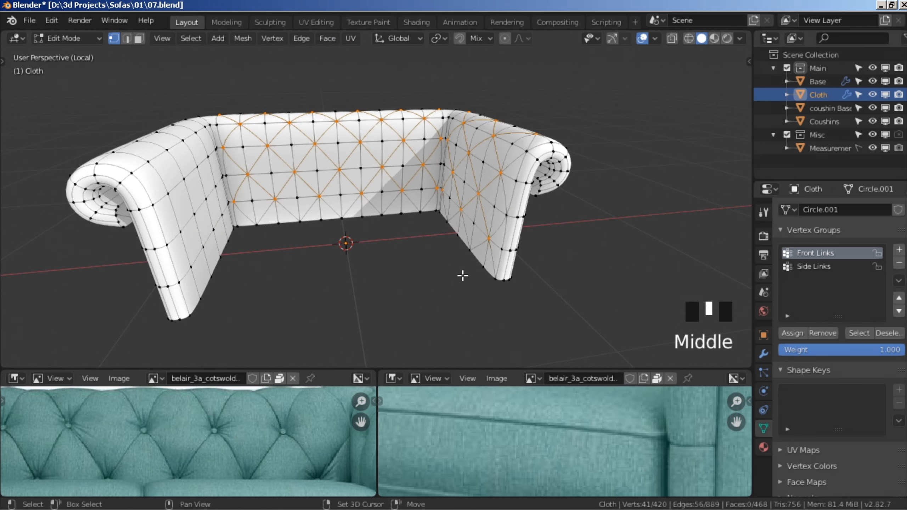
{"action": "key", "text": "ctrl+shift+b"}
{"action": "type", "text": "3"}
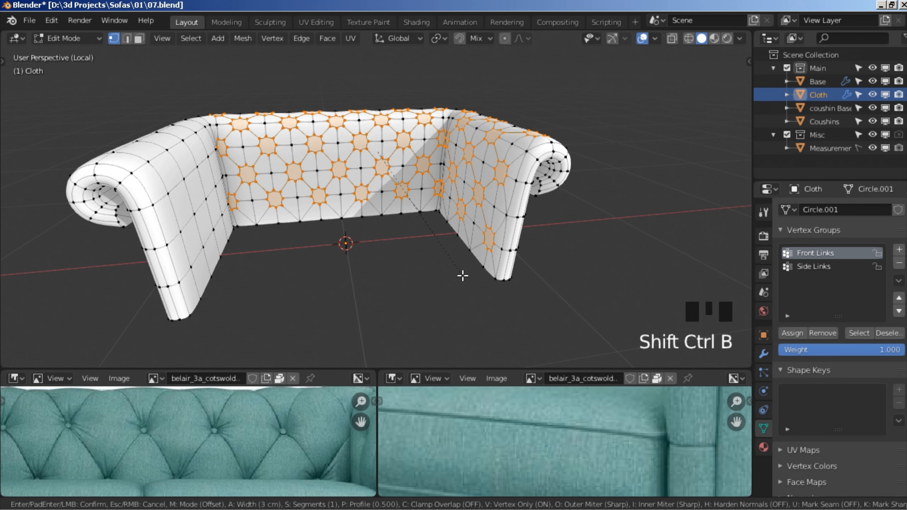
{"action": "key", "text": "Return"}
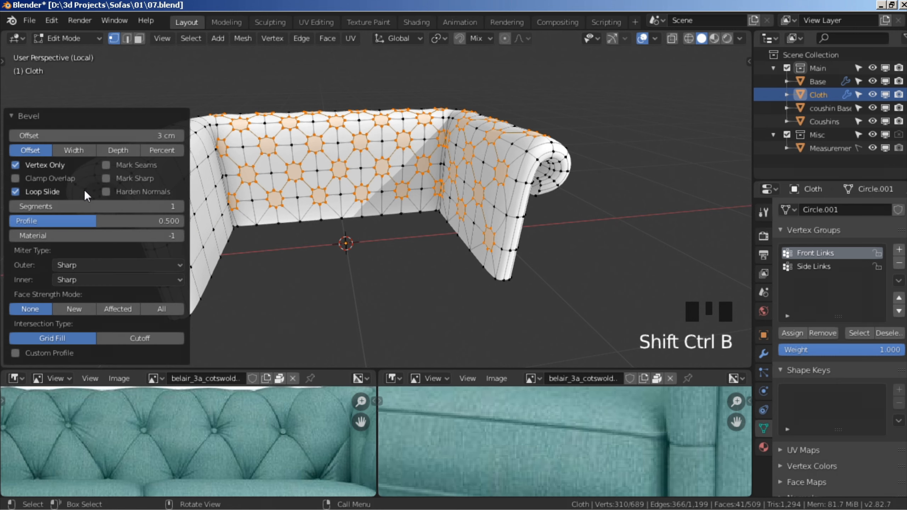
Switch to face selection and extrude the beveled button faces along their normals by 5 cm.
{"action": "left_click", "coordinate": [139, 39]}
{"action": "scroll", "coordinate": [354, 239], "scroll_direction": "up", "scroll_amount": 3}
{"action": "middle_click_drag", "start_coordinate": [355, 239], "coordinate": [509, 271]}
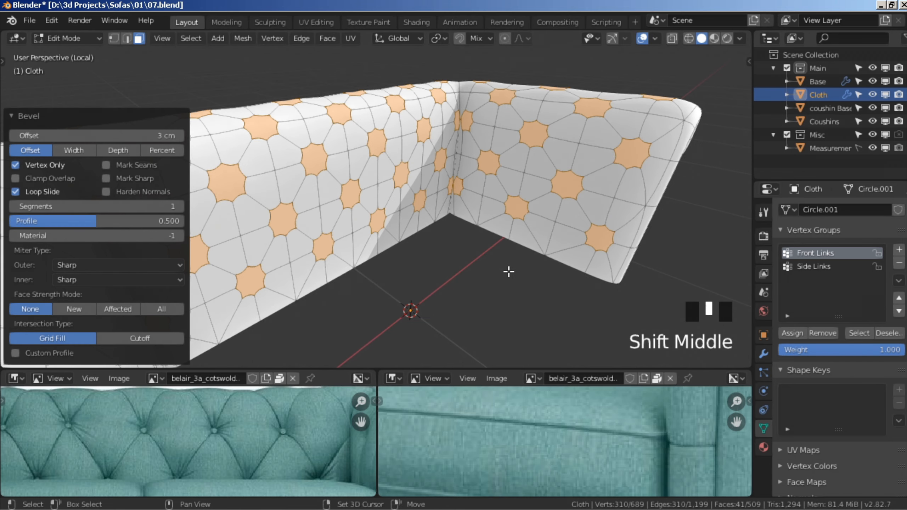
{"action": "key", "text": "alt+e"}
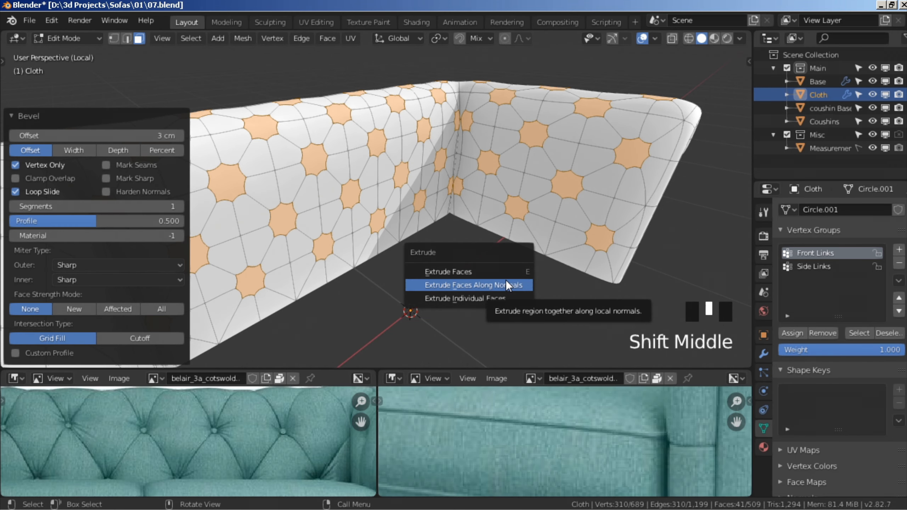
{"action": "left_click", "coordinate": [507, 283]}
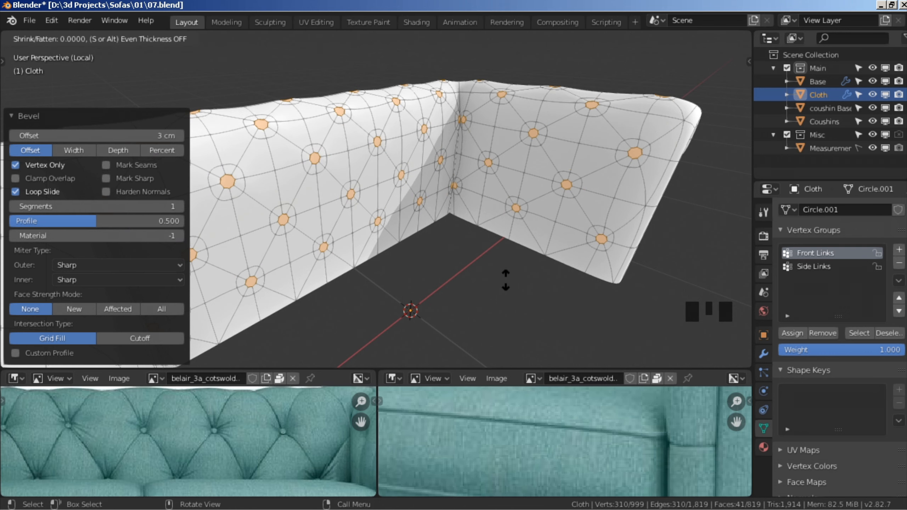
{"action": "type", "text": ".05"}
{"action": "key", "text": "Return"}
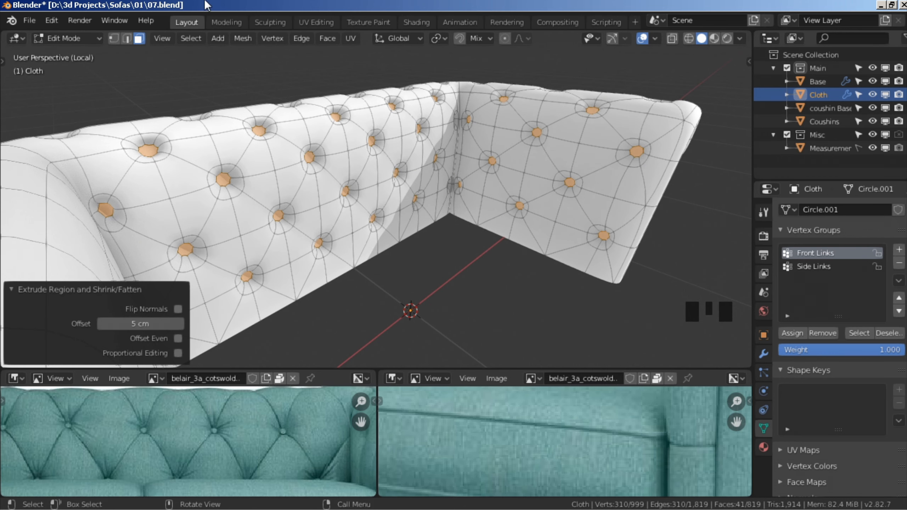
Switch to vertex selection and merge each extruded button face into a single vertex with Collapse.
{"action": "left_click", "coordinate": [115, 38]}
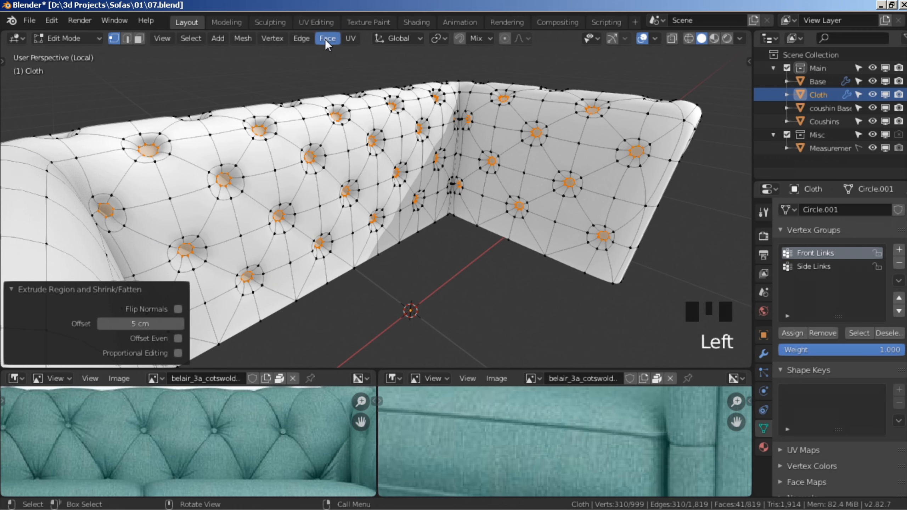
{"action": "left_click", "coordinate": [266, 39]}
{"action": "mouse_move", "coordinate": [326, 245]}
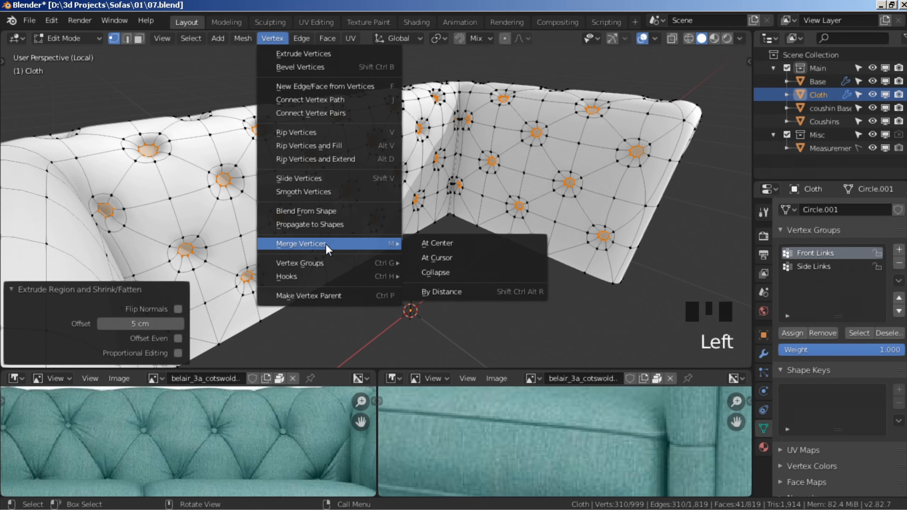
{"action": "left_click", "coordinate": [458, 273]}
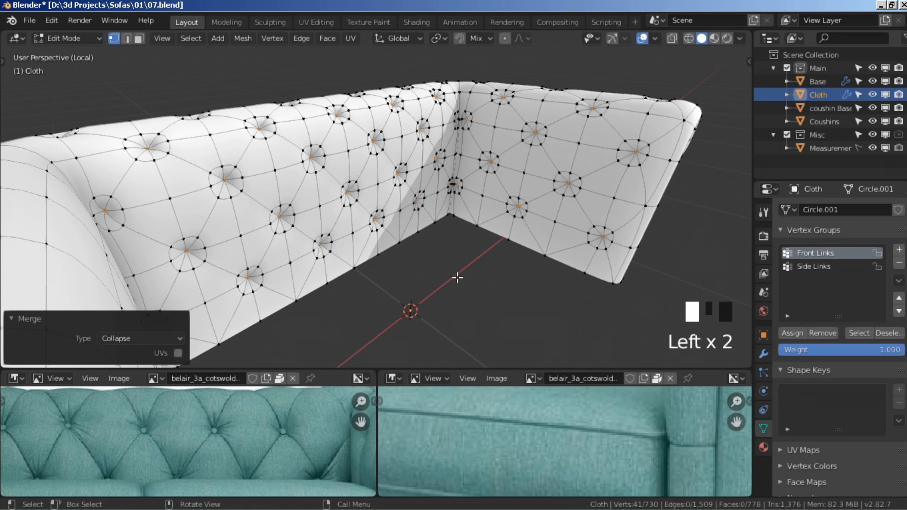
{"action": "middle_click_drag", "start_coordinate": [456, 273], "coordinate": [407, 280]}
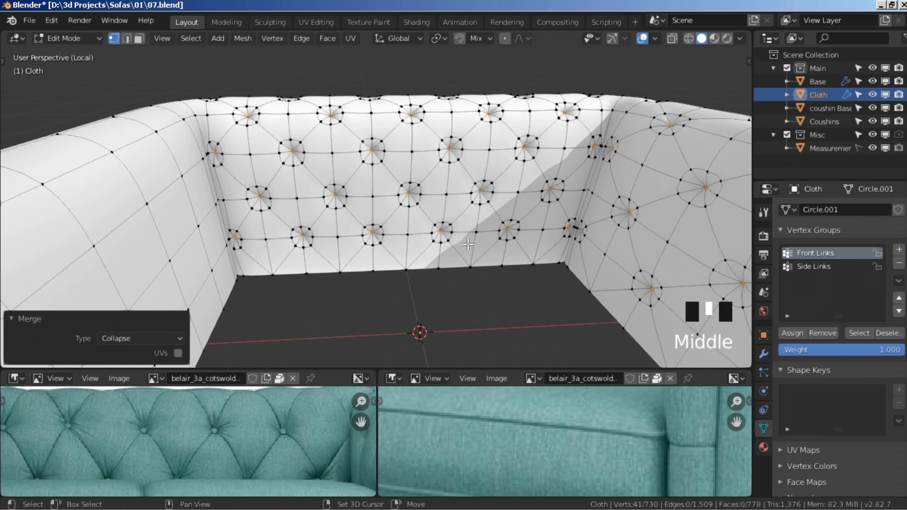
Hide all unselected geometry and remove the Front Links group's vertices from the selection.
{"action": "key", "text": "shift+h"}
{"action": "middle_click_drag", "start_coordinate": [494, 160], "coordinate": [494, 246]}
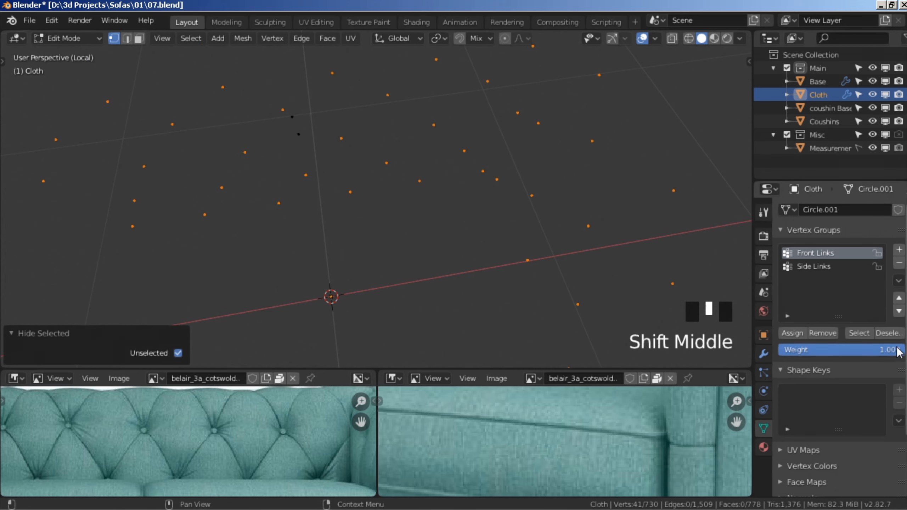
{"action": "left_click", "coordinate": [892, 336]}
{"action": "scroll", "coordinate": [462, 203], "scroll_direction": "down", "scroll_amount": 4}
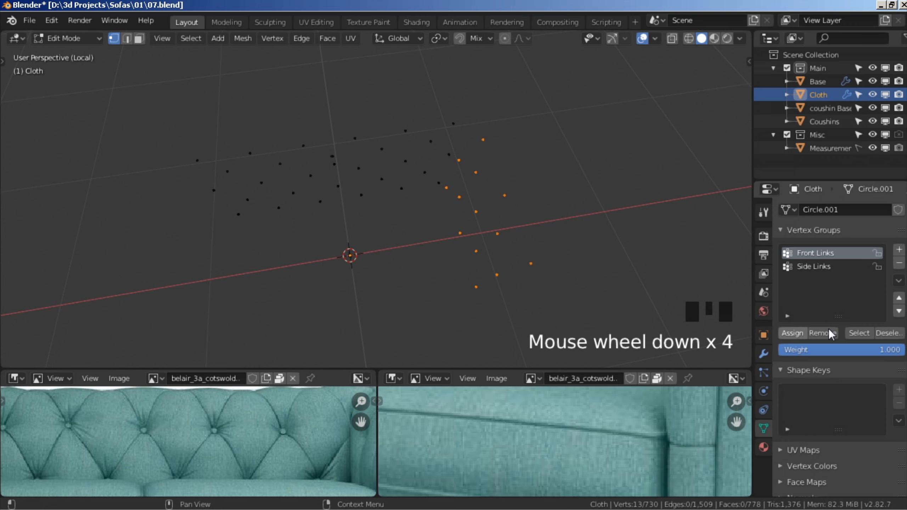
Create a vertex group named Side pins and assign the selected arm button vertices to it.
{"action": "left_click", "coordinate": [818, 267]}
{"action": "left_click", "coordinate": [899, 251]}
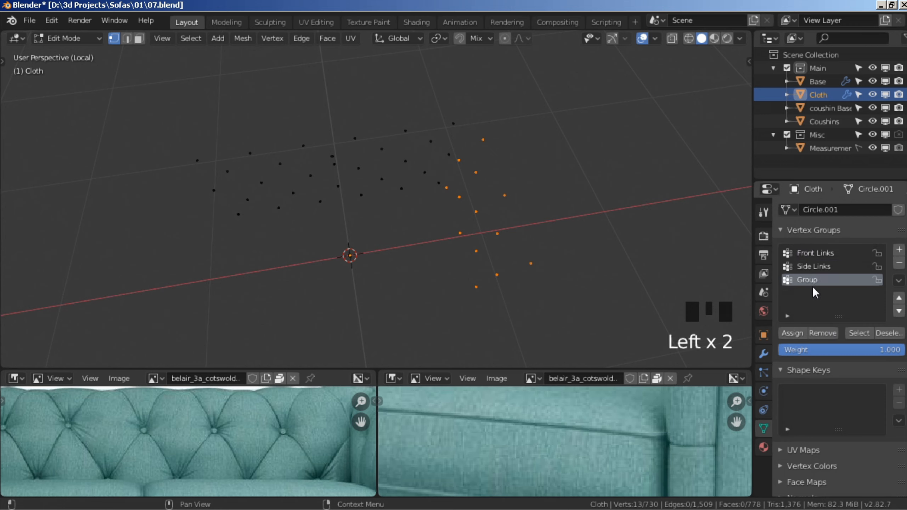
{"action": "double_click", "coordinate": [814, 280]}
{"action": "type", "text": "Side pins"}
{"action": "key", "text": "Return"}
{"action": "left_click", "coordinate": [794, 333]}
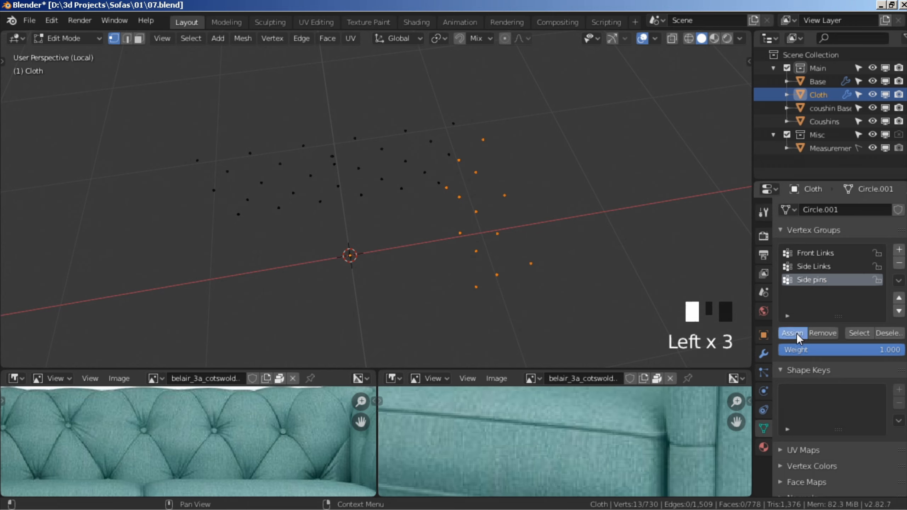
{"action": "left_click", "coordinate": [793, 335]}
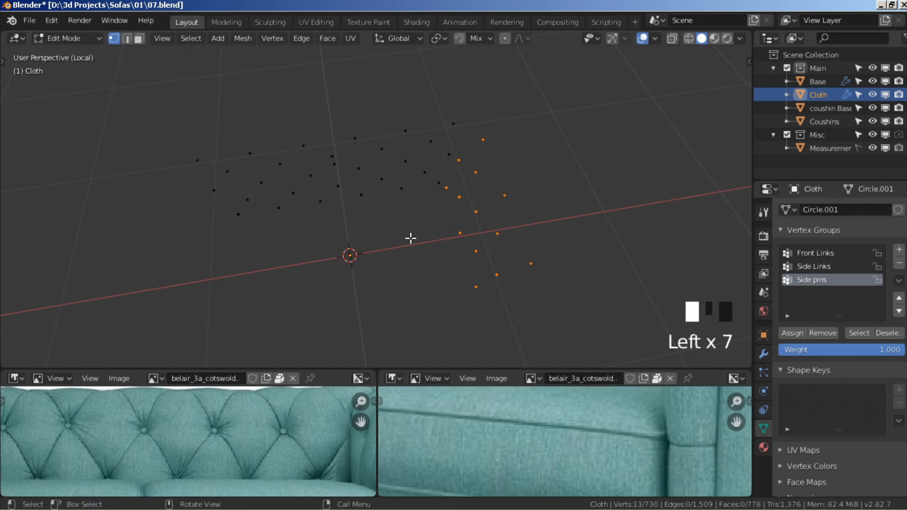
Store the inverted selection in a new vertex group named Front Pins and move that group above Side pins.
{"action": "key", "text": "ctrl+i"}
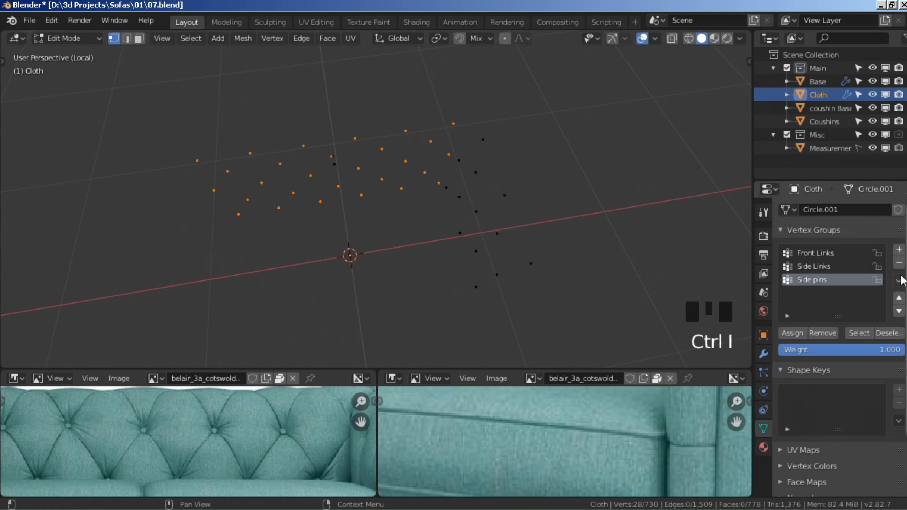
{"action": "left_click", "coordinate": [898, 250]}
{"action": "double_click", "coordinate": [822, 294]}
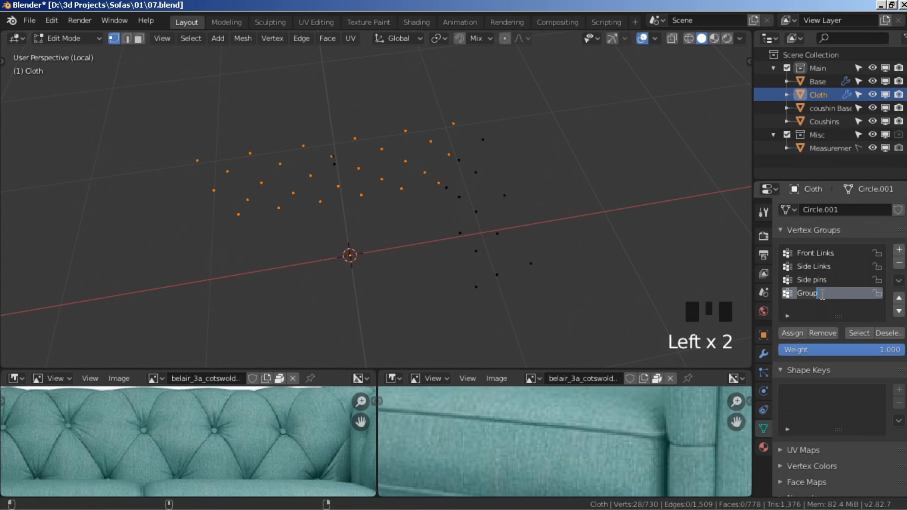
{"action": "type", "text": "Front Pins"}
{"action": "key", "text": "Return"}
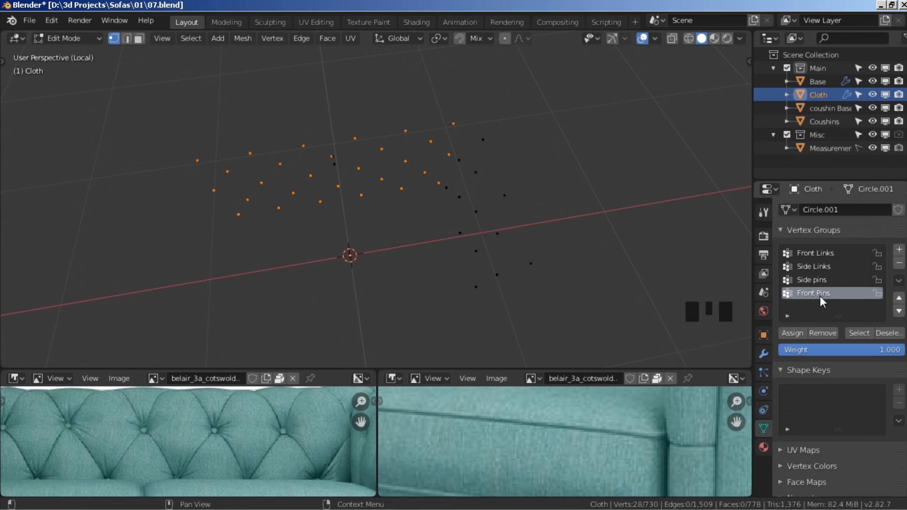
{"action": "left_click", "coordinate": [792, 333]}
{"action": "left_click", "coordinate": [792, 333]}
{"action": "left_click", "coordinate": [792, 333]}
{"action": "left_click", "coordinate": [792, 333]}
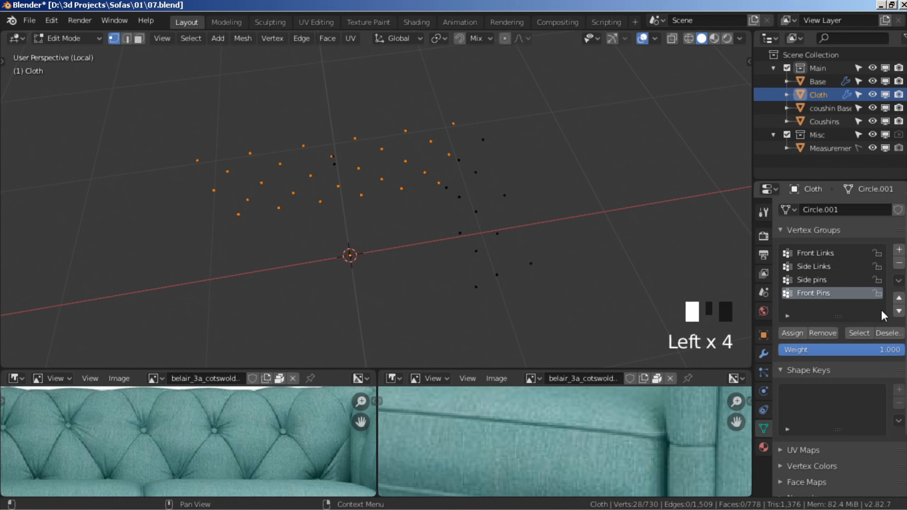
{"action": "left_click", "coordinate": [899, 298]}
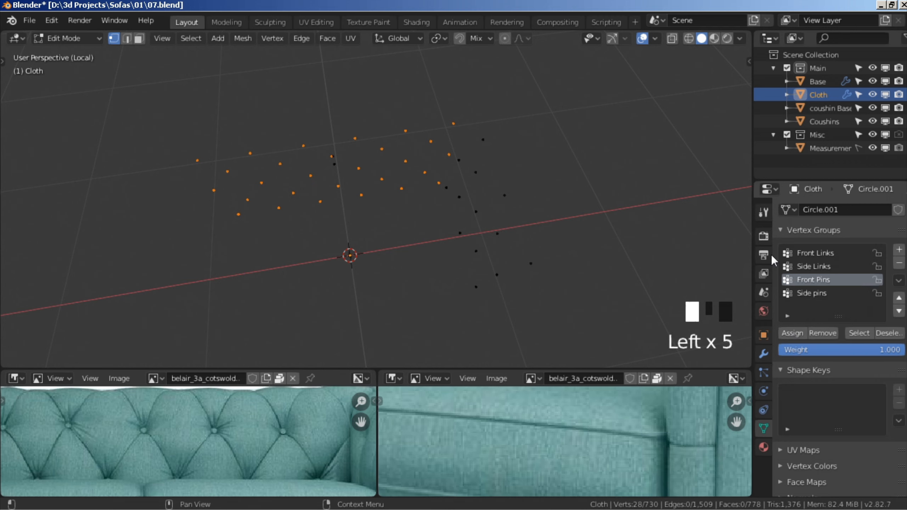
Reveal all hidden geometry of the Cloth mesh and deselect everything.
{"action": "key", "text": "a"}
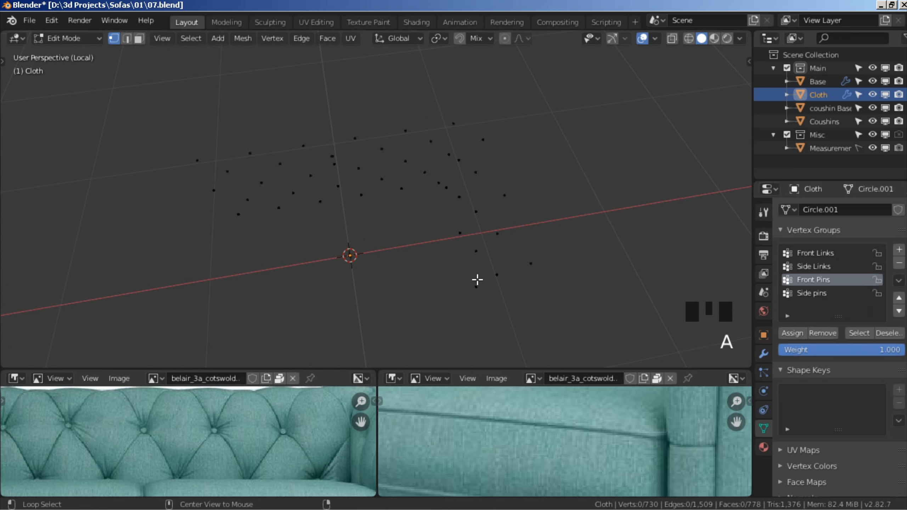
{"action": "key", "text": "alt+h"}
{"action": "middle_click_drag", "start_coordinate": [477, 279], "coordinate": [471, 194]}
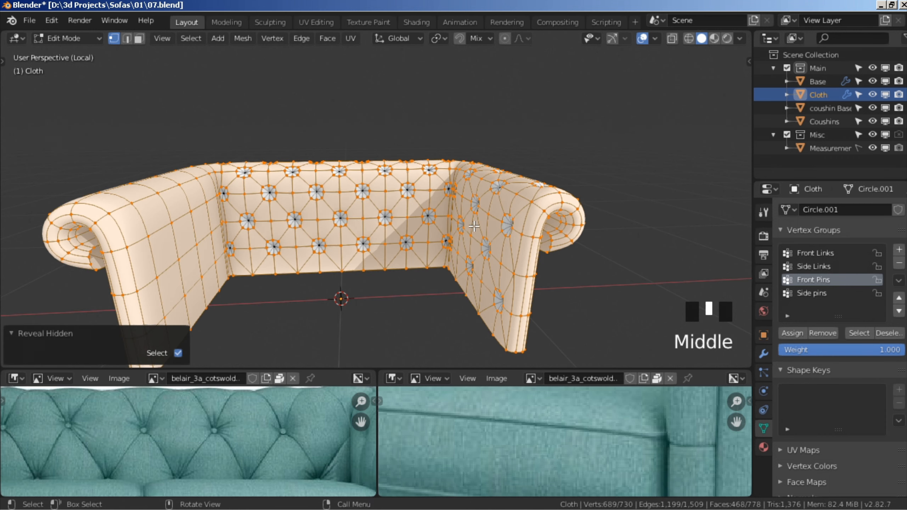
{"action": "key", "text": "a"}
{"action": "middle_click_drag", "start_coordinate": [474, 226], "coordinate": [482, 192], "text": "shift"}
{"action": "scroll", "coordinate": [475, 218], "scroll_direction": "up", "scroll_amount": 3}
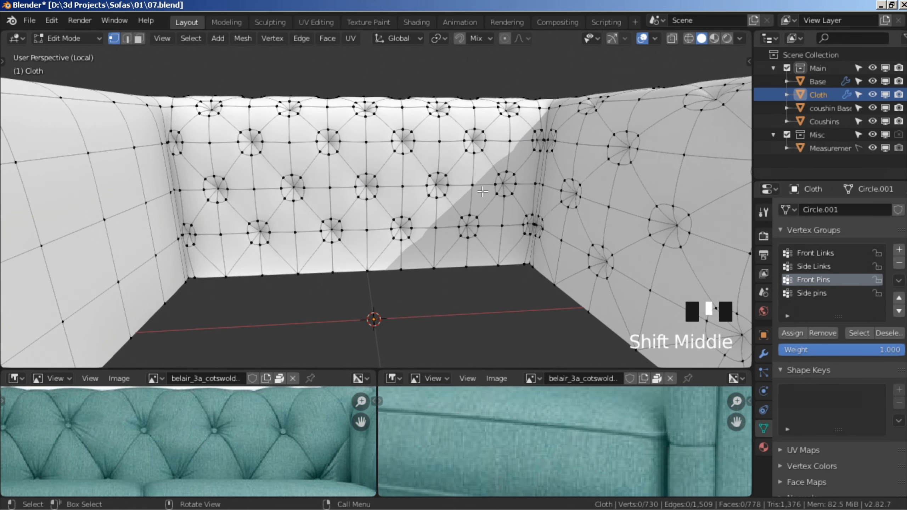
In edge select mode, select the four vertical edges running from the backrest's lowest full buttons down to its lower border.
{"action": "key", "text": "KP_1"}
{"action": "middle_click_drag", "start_coordinate": [417, 173], "coordinate": [401, 69], "text": "shift"}
{"action": "key", "text": "KP_1"}
{"action": "scroll", "coordinate": [457, 205], "scroll_direction": "up", "scroll_amount": 1}
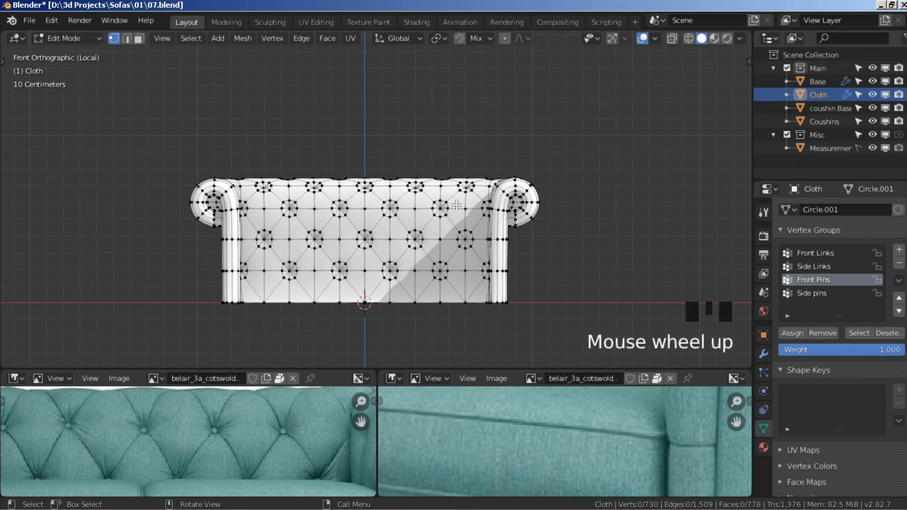
{"action": "left_click", "coordinate": [129, 41]}
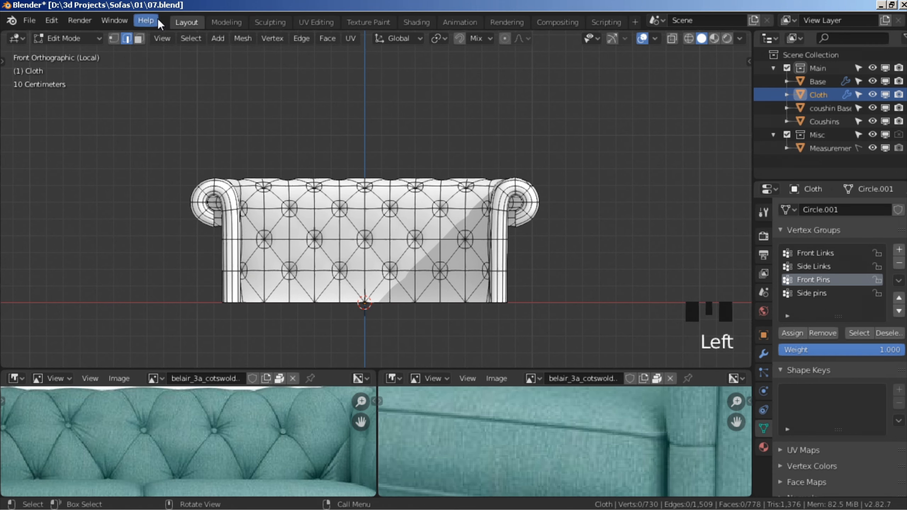
{"action": "scroll", "coordinate": [260, 221], "scroll_direction": "up", "scroll_amount": 4}
{"action": "middle_click_drag", "start_coordinate": [260, 221], "coordinate": [425, 272], "text": "shift"}
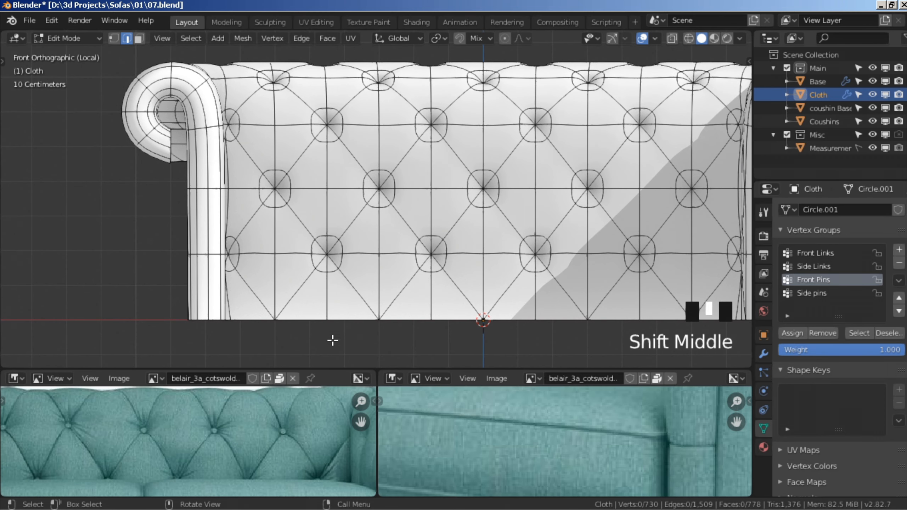
{"action": "left_click", "coordinate": [324, 307], "text": "alt+shift"}
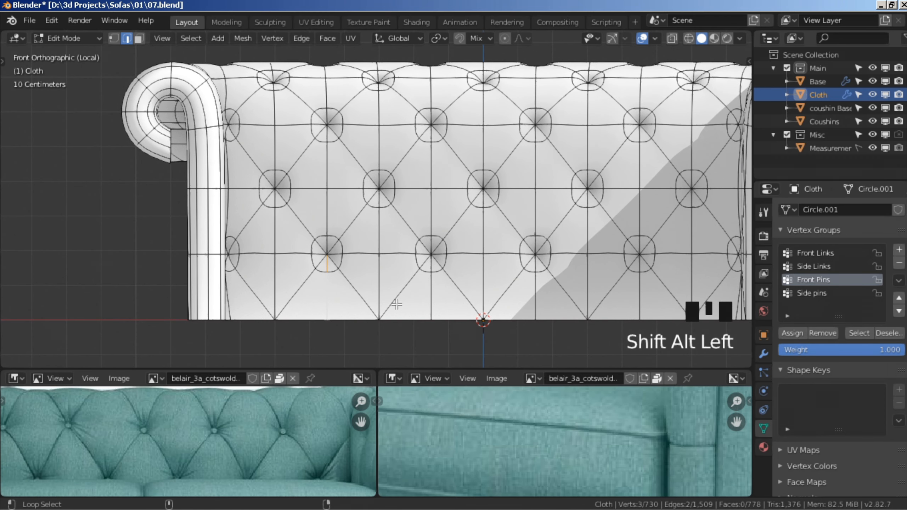
{"action": "left_click", "coordinate": [428, 285], "text": "alt+shift"}
{"action": "middle_click_drag", "start_coordinate": [443, 334], "coordinate": [377, 292], "text": "shift"}
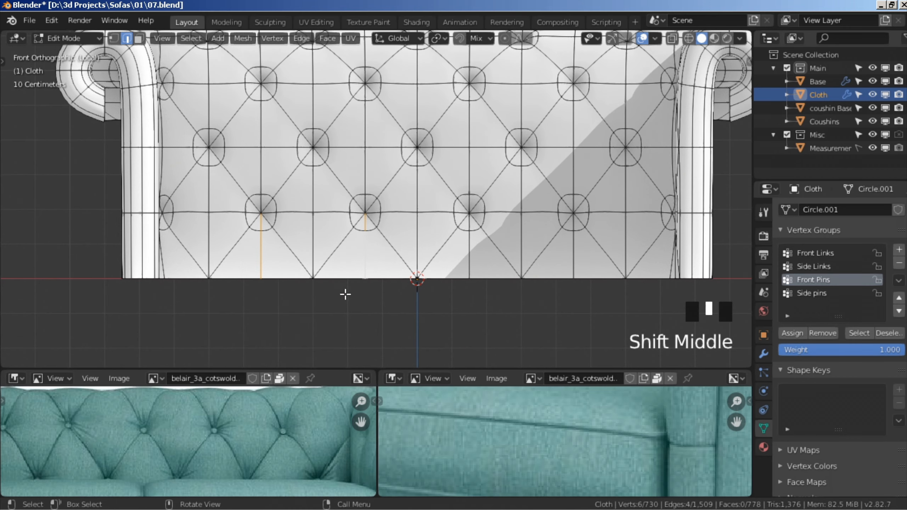
{"action": "left_click", "coordinate": [469, 265], "text": "alt+shift"}
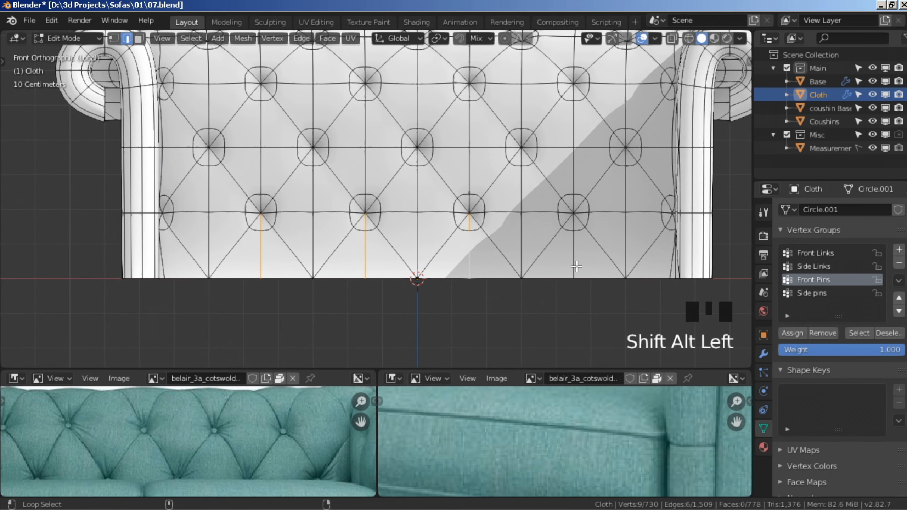
{"action": "left_click", "coordinate": [575, 267], "text": "alt+shift"}
Add the diagonal edges from the two corner buttons down to the backrest's lower border to the selection.
{"action": "middle_click_drag", "start_coordinate": [202, 240], "coordinate": [289, 282], "text": "shift"}
{"action": "left_click", "coordinate": [368, 217], "text": "alt+shift"}
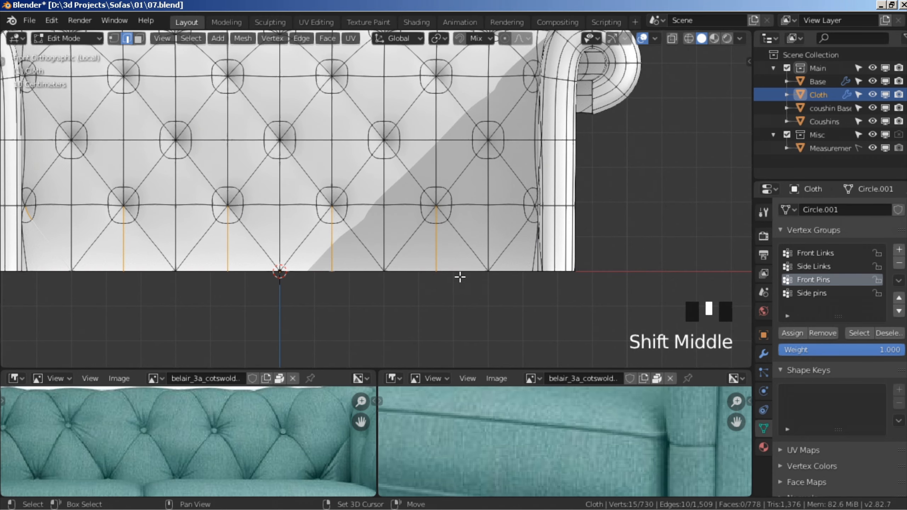
{"action": "left_click", "coordinate": [511, 237], "text": "alt+shift"}
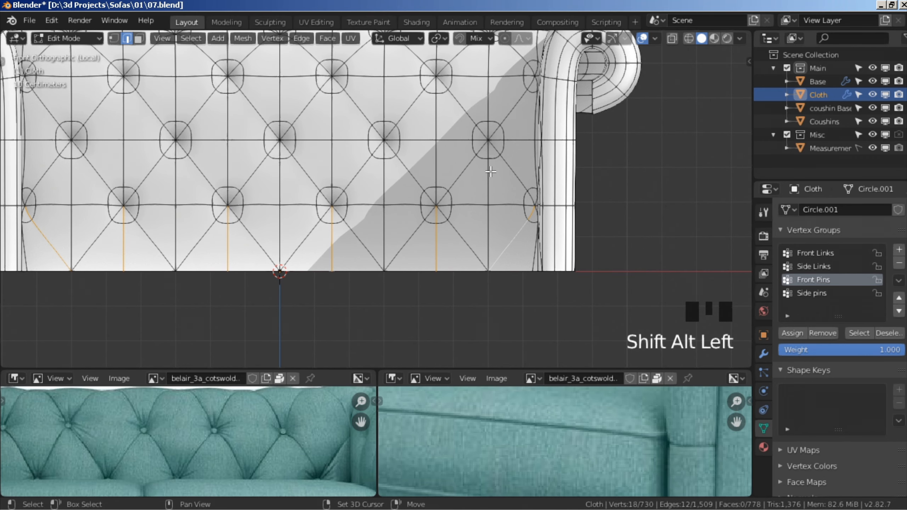
Add the four zigzag diagonal edges between the lowest and second button rows near the backrest's right corner.
{"action": "middle_click_drag", "start_coordinate": [492, 160], "coordinate": [473, 241], "text": "shift"}
{"action": "left_click", "coordinate": [499, 255], "text": "alt+shift"}
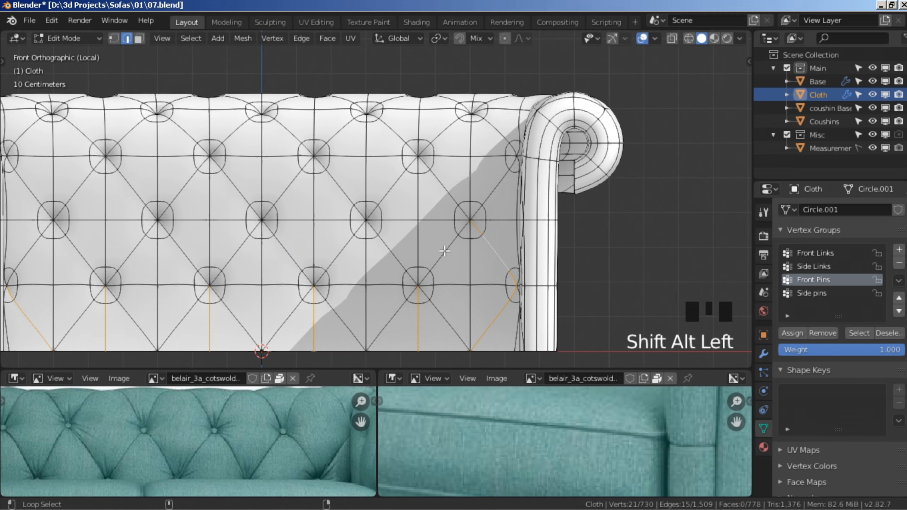
{"action": "left_click", "coordinate": [445, 251], "text": "alt+shift"}
{"action": "left_click", "coordinate": [391, 247], "text": "alt+shift"}
{"action": "left_click", "coordinate": [342, 243], "text": "alt+shift"}
Add the short edges linking the backrest buttons to the right arm buttons across the inner corner.
{"action": "middle_click_drag", "start_coordinate": [459, 181], "coordinate": [425, 201], "text": "shift"}
{"action": "middle_click_drag", "start_coordinate": [425, 200], "coordinate": [420, 180], "text": "shift"}
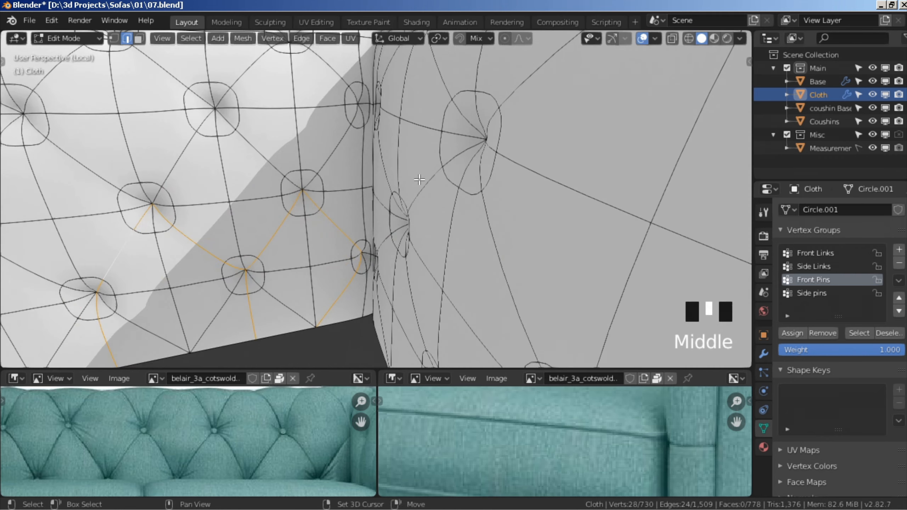
{"action": "scroll", "coordinate": [419, 180], "scroll_direction": "up", "scroll_amount": 3}
{"action": "middle_click_drag", "start_coordinate": [333, 222], "coordinate": [378, 230], "text": "shift"}
{"action": "left_click", "coordinate": [359, 234], "text": "alt+shift"}
{"action": "scroll", "coordinate": [370, 229], "scroll_direction": "down", "scroll_amount": 4}
{"action": "middle_click_drag", "start_coordinate": [378, 230], "coordinate": [490, 250], "text": "shift"}
{"action": "left_click", "coordinate": [375, 212], "text": "alt+shift"}
{"action": "scroll", "coordinate": [493, 252], "scroll_direction": "down", "scroll_amount": 3}
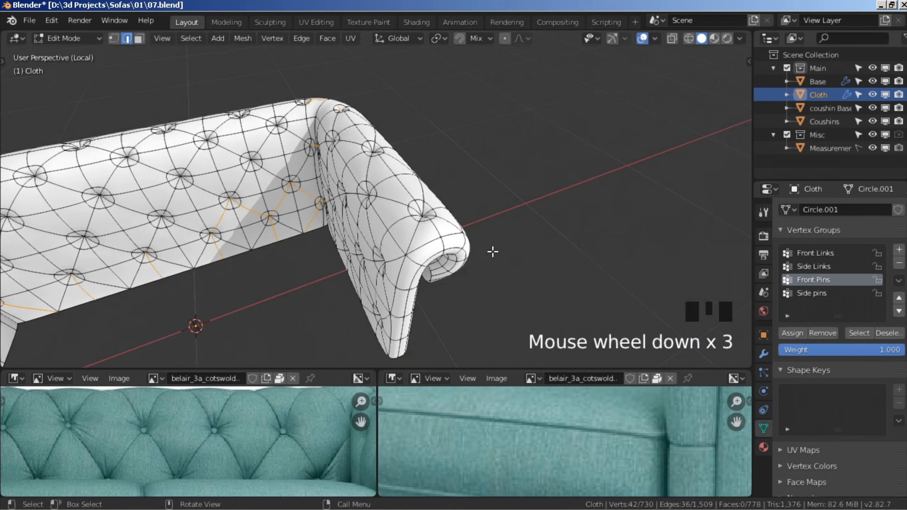
{"action": "left_click", "coordinate": [450, 228], "text": "alt+shift"}
{"action": "left_click", "coordinate": [450, 228], "text": "alt+shift"}
{"action": "left_click", "coordinate": [450, 228], "text": "alt+shift"}
{"action": "middle_click_drag", "start_coordinate": [450, 228], "coordinate": [357, 263]}
{"action": "middle_click_drag", "start_coordinate": [317, 214], "coordinate": [366, 265], "text": "shift"}
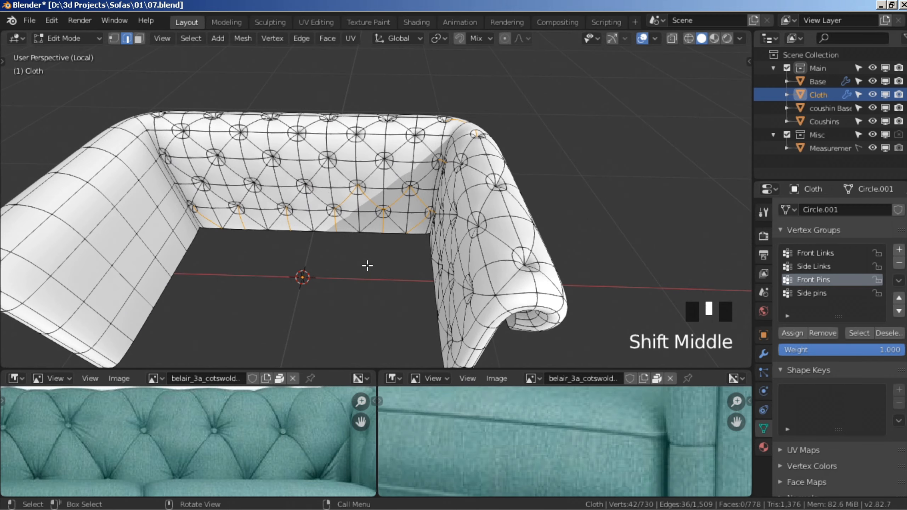
Switch to wireframe shading and extend the selected zigzag diagonals across the backrest's left and middle parts.
{"action": "key", "text": "KP_1"}
{"action": "scroll", "coordinate": [362, 251], "scroll_direction": "up", "scroll_amount": 3}
{"action": "middle_click_drag", "start_coordinate": [403, 232], "coordinate": [495, 288], "text": "shift"}
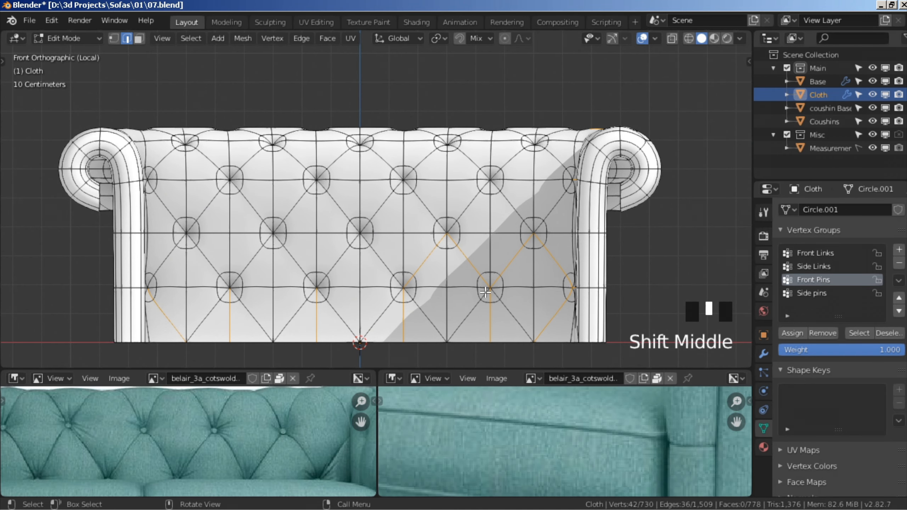
{"action": "left_click", "coordinate": [215, 259], "text": "alt+shift"}
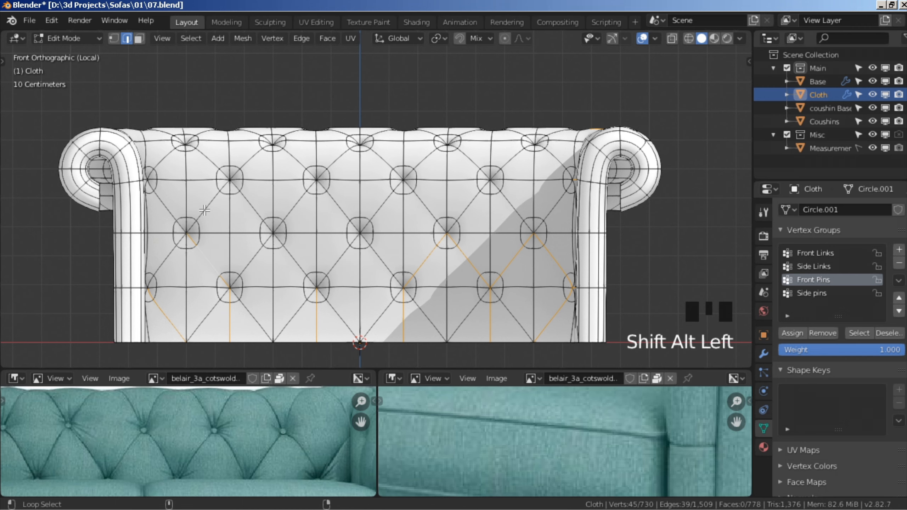
{"action": "left_click", "coordinate": [205, 209], "text": "alt+shift"}
{"action": "left_click", "coordinate": [259, 201], "text": "alt+shift"}
{"action": "key", "text": "z"}
{"action": "left_click", "coordinate": [299, 287]}
{"action": "key", "text": "alt+z"}
{"action": "left_click", "coordinate": [293, 263], "text": "alt+shift"}
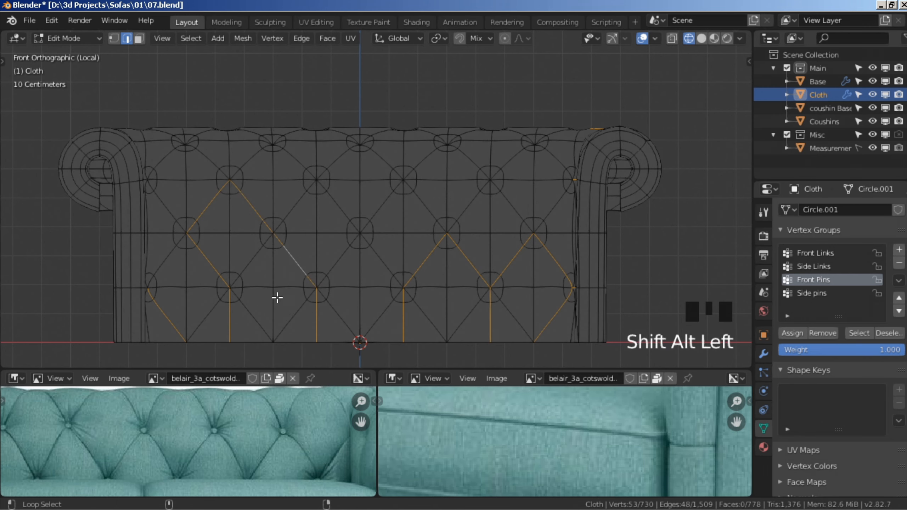
{"action": "left_click", "coordinate": [336, 265], "text": "alt+shift"}
{"action": "left_click", "coordinate": [387, 266], "text": "alt+shift"}
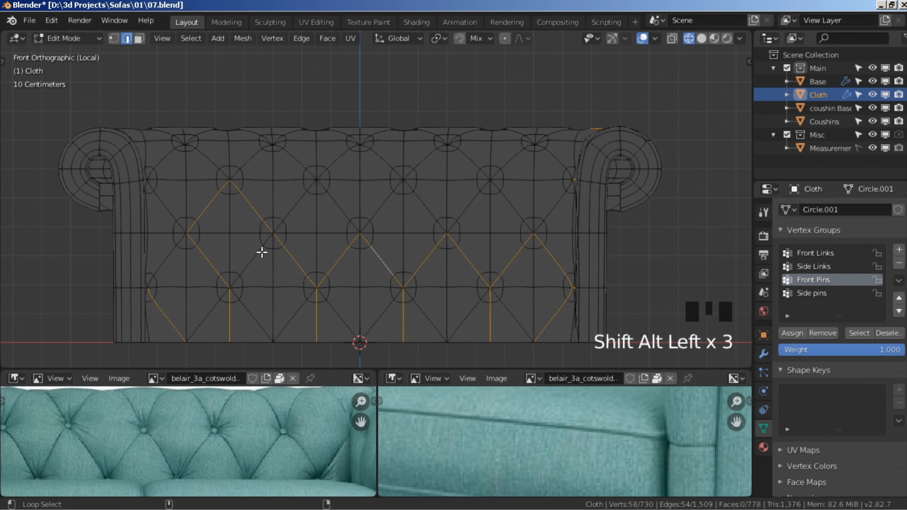
Add the diagonal edges between the backrest's second and third button rows and close the remaining diamonds at its left end.
{"action": "left_click", "coordinate": [262, 251], "text": "alt+shift"}
{"action": "left_click", "coordinate": [287, 215], "text": "alt+shift"}
{"action": "left_click", "coordinate": [342, 211], "text": "alt+shift"}
{"action": "left_click", "coordinate": [385, 213], "text": "alt+shift"}
{"action": "left_click", "coordinate": [425, 208], "text": "alt+shift"}
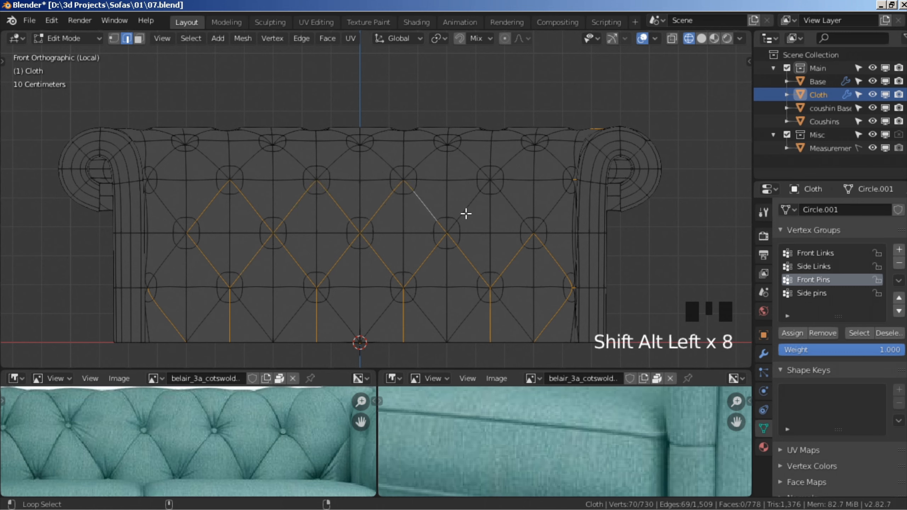
{"action": "left_click", "coordinate": [465, 213], "text": "alt+shift"}
{"action": "left_click", "coordinate": [515, 204], "text": "alt+shift"}
{"action": "left_click", "coordinate": [556, 205], "text": "alt+shift"}
{"action": "left_click", "coordinate": [167, 254], "text": "alt+shift"}
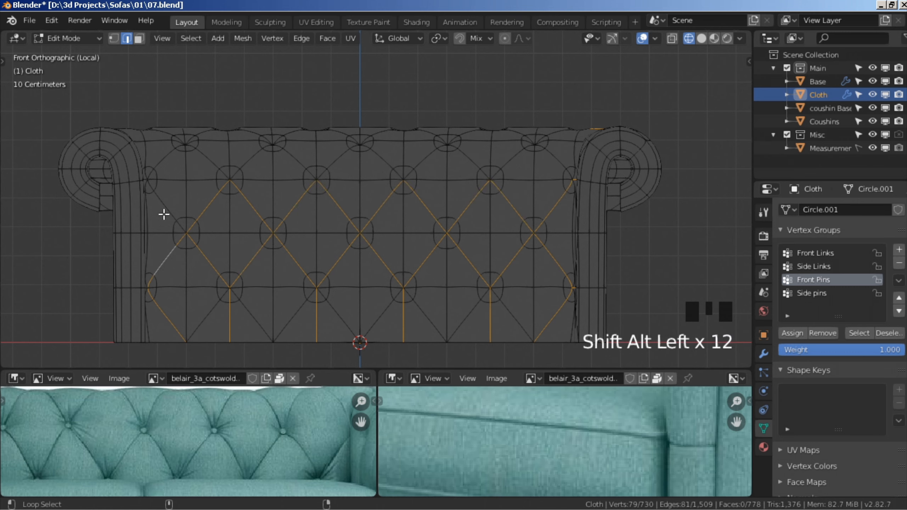
{"action": "left_click", "coordinate": [165, 215], "text": "alt+shift"}
Add the diagonal edges linking the backrest's third button row to the button row above it.
{"action": "left_click", "coordinate": [163, 163], "text": "alt+shift"}
{"action": "left_click", "coordinate": [196, 154], "text": "alt+shift"}
{"action": "left_click", "coordinate": [257, 156], "text": "alt+shift"}
{"action": "left_click", "coordinate": [298, 156], "text": "alt+shift"}
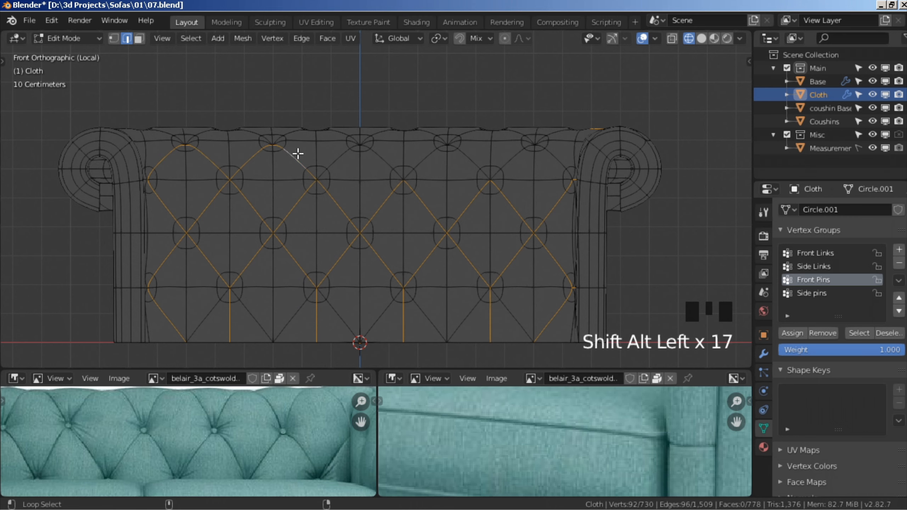
{"action": "left_click", "coordinate": [337, 158], "text": "alt+shift"}
{"action": "left_click", "coordinate": [378, 157], "text": "alt+shift"}
{"action": "left_click", "coordinate": [422, 159], "text": "alt+shift"}
{"action": "left_click", "coordinate": [473, 156], "text": "alt+shift"}
{"action": "left_click", "coordinate": [522, 156], "text": "alt+shift"}
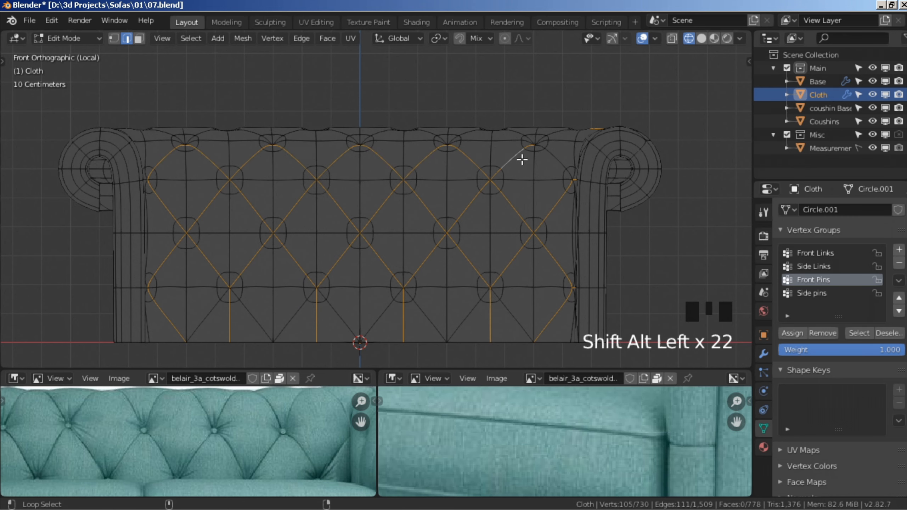
{"action": "left_click", "coordinate": [543, 153], "text": "alt+shift"}
Complete the selection of pleat edges curving up to the buttons along the upper front of the backrest.
{"action": "middle_click_drag", "start_coordinate": [543, 153], "coordinate": [532, 258]}
{"action": "left_click", "coordinate": [554, 136], "text": "alt+shift"}
{"action": "left_click", "coordinate": [557, 135], "text": "alt+shift"}
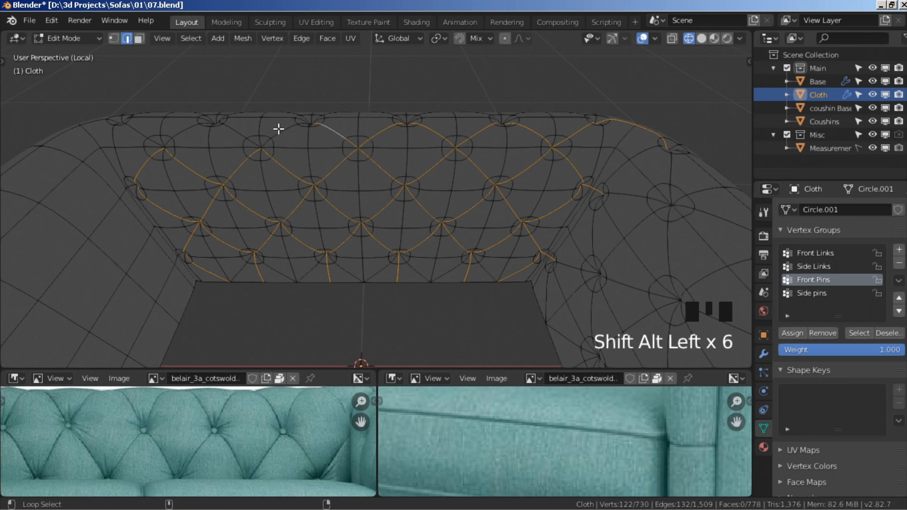
{"action": "left_click", "coordinate": [193, 127], "text": "alt+shift"}
Add the zigzag edges running from the topmost button row to the rear of the backrest's rounded top.
{"action": "middle_click_drag", "start_coordinate": [195, 128], "coordinate": [223, 213]}
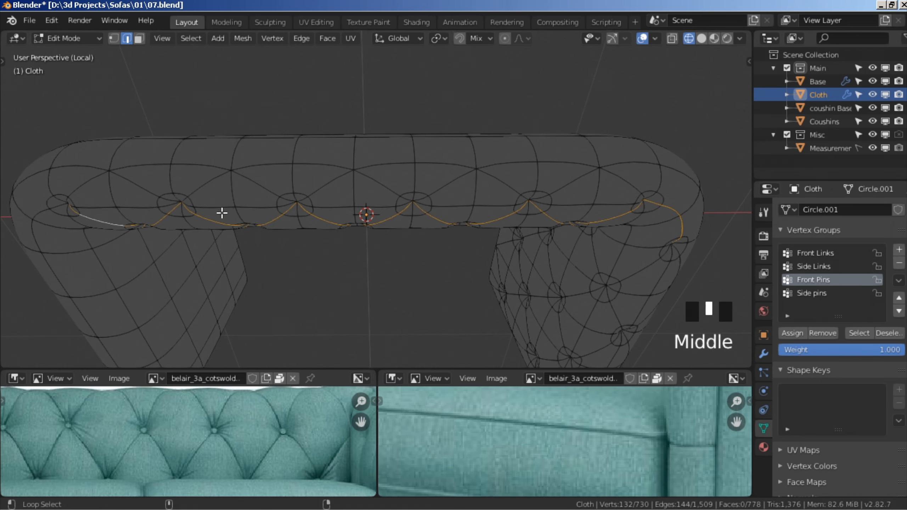
{"action": "left_click", "coordinate": [156, 182], "text": "alt+shift"}
{"action": "left_click", "coordinate": [93, 184], "text": "alt+shift"}
{"action": "left_click", "coordinate": [94, 183], "text": "alt+shift"}
{"action": "left_click", "coordinate": [258, 182], "text": "alt+shift"}
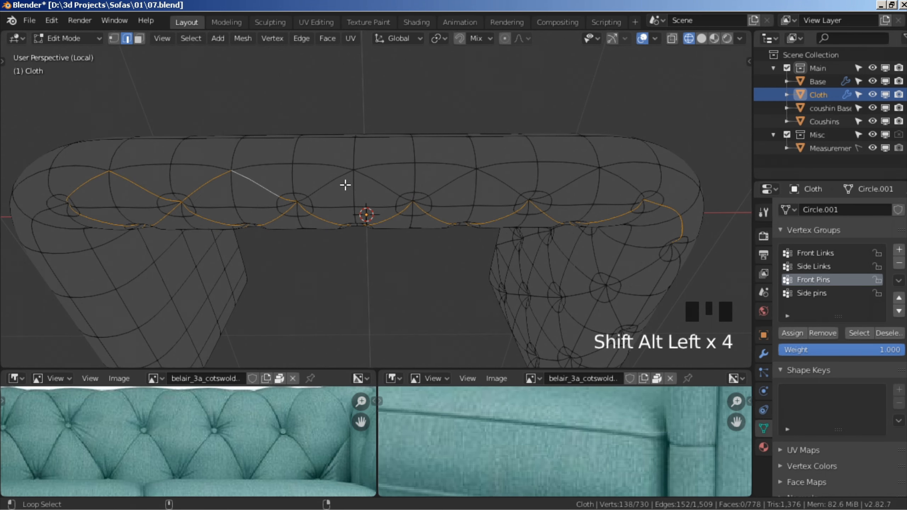
{"action": "left_click", "coordinate": [345, 183], "text": "alt+shift"}
{"action": "left_click", "coordinate": [382, 187], "text": "alt+shift"}
{"action": "left_click", "coordinate": [460, 184], "text": "alt+shift"}
{"action": "left_click", "coordinate": [493, 180], "text": "alt+shift"}
{"action": "left_click", "coordinate": [566, 185], "text": "alt+shift"}
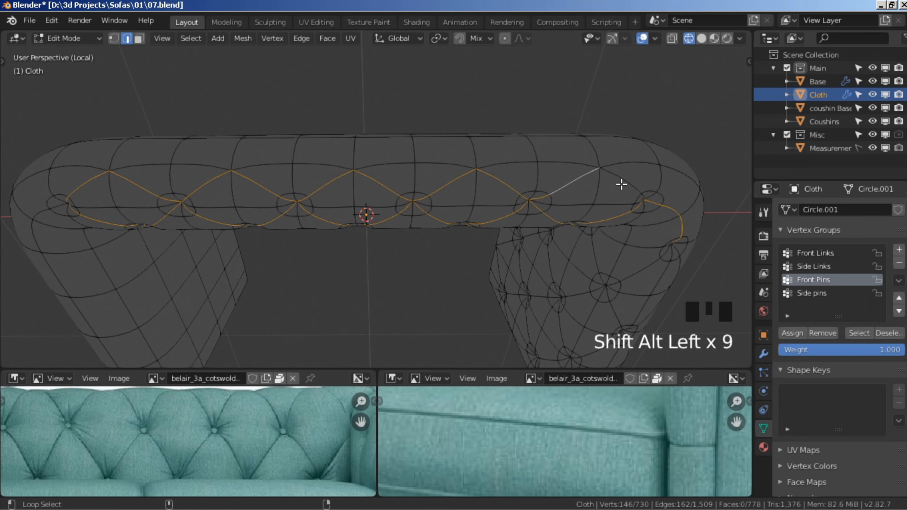
Add the diagonal pleat edges on the right arm's inner face beside the back corner.
{"action": "middle_click_drag", "start_coordinate": [560, 183], "coordinate": [486, 147], "text": "shift"}
{"action": "middle_click_drag", "start_coordinate": [518, 227], "coordinate": [521, 264], "text": "shift"}
{"action": "left_click", "coordinate": [383, 286], "text": "alt+shift"}
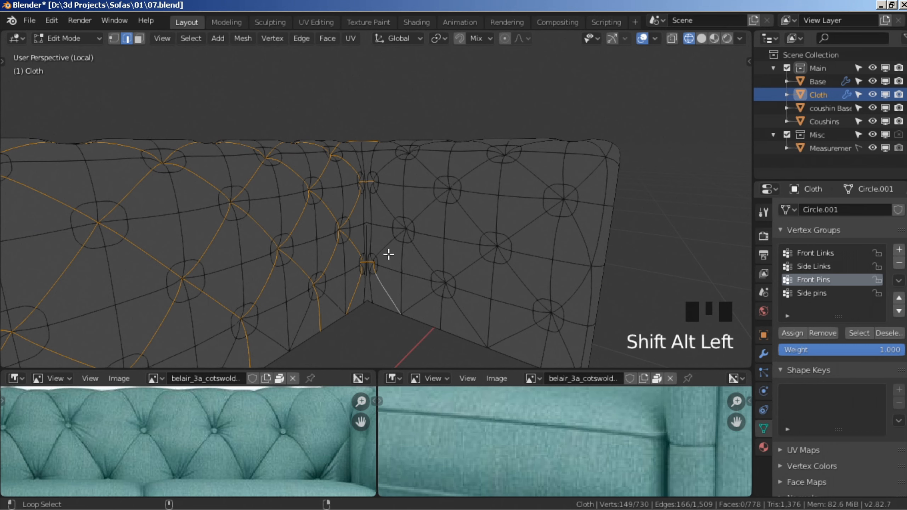
{"action": "left_click", "coordinate": [373, 250], "text": "alt+shift"}
{"action": "left_click", "coordinate": [425, 250], "text": "alt+shift"}
{"action": "left_click", "coordinate": [416, 219], "text": "alt+shift"}
{"action": "left_click", "coordinate": [386, 202], "text": "alt+shift"}
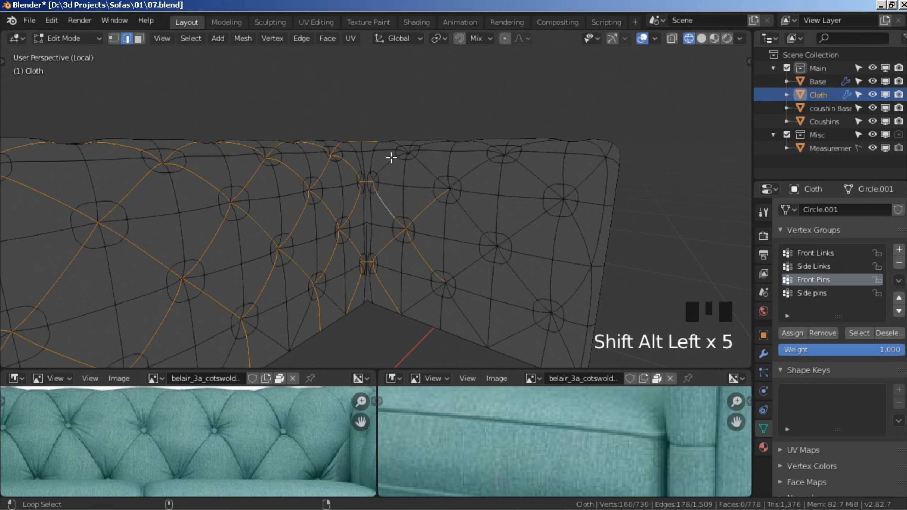
Undo the wrong edge pick and add the diagonal edges between the upper button rows on the right arm's inner face.
{"action": "left_click", "coordinate": [391, 153], "text": "alt+shift"}
{"action": "key", "text": "ctrl+z"}
{"action": "left_click", "coordinate": [404, 167], "text": "alt+shift"}
{"action": "left_click", "coordinate": [424, 168], "text": "alt+shift"}
{"action": "left_click", "coordinate": [477, 170], "text": "alt+shift"}
{"action": "left_click", "coordinate": [527, 173], "text": "alt+shift"}
Add the diagonal edges around the right arm's middle and lower buttons, including those reaching its front border.
{"action": "left_click", "coordinate": [524, 225], "text": "alt+shift"}
{"action": "left_click", "coordinate": [477, 215], "text": "alt+shift"}
{"action": "left_click", "coordinate": [468, 264], "text": "alt+shift"}
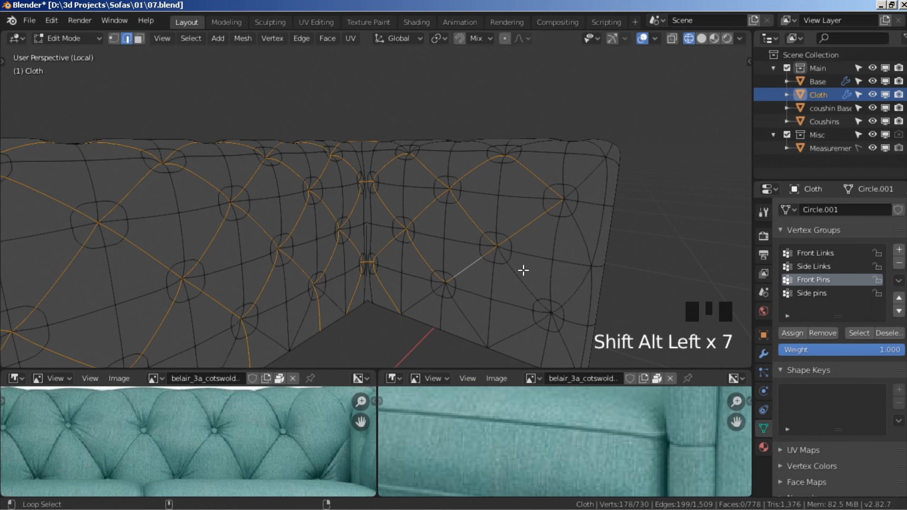
{"action": "left_click", "coordinate": [524, 280], "text": "alt+shift"}
{"action": "left_click", "coordinate": [572, 282], "text": "alt+shift"}
{"action": "left_click", "coordinate": [576, 237], "text": "alt+shift"}
Add the diagonal pleat edges over the right arm's rolled top, from its front end back to the corner.
{"action": "middle_click_drag", "start_coordinate": [575, 226], "coordinate": [406, 264]}
{"action": "scroll", "coordinate": [418, 300], "scroll_direction": "up", "scroll_amount": 3}
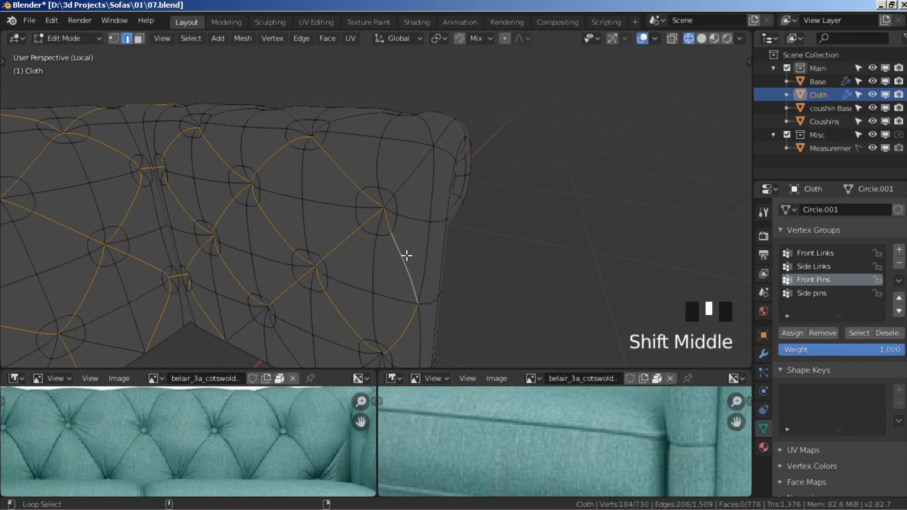
{"action": "left_click", "coordinate": [412, 172], "text": "alt+shift"}
{"action": "middle_click_drag", "start_coordinate": [412, 173], "coordinate": [407, 266]}
{"action": "left_click", "coordinate": [428, 195], "text": "alt+shift"}
{"action": "left_click", "coordinate": [361, 160], "text": "alt+shift"}
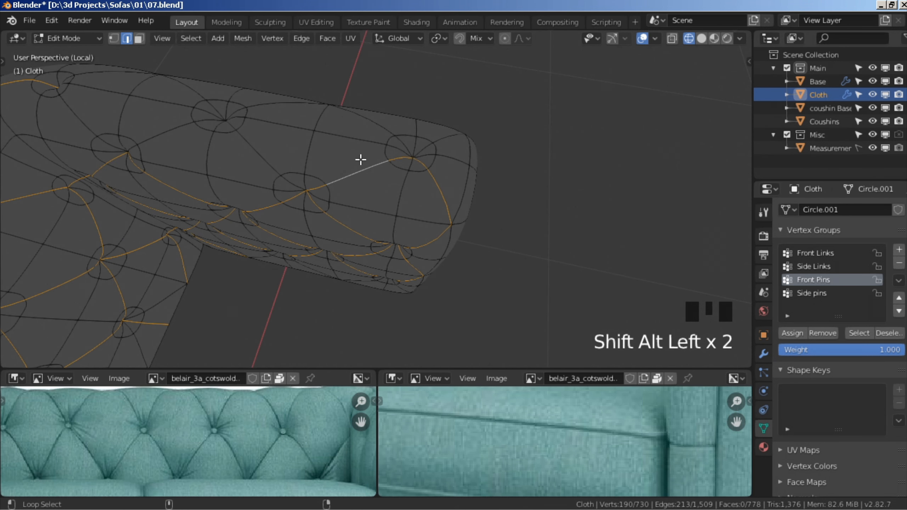
{"action": "left_click", "coordinate": [362, 120], "text": "alt+shift"}
{"action": "left_click", "coordinate": [281, 114], "text": "alt+shift"}
{"action": "left_click", "coordinate": [223, 121], "text": "alt+shift"}
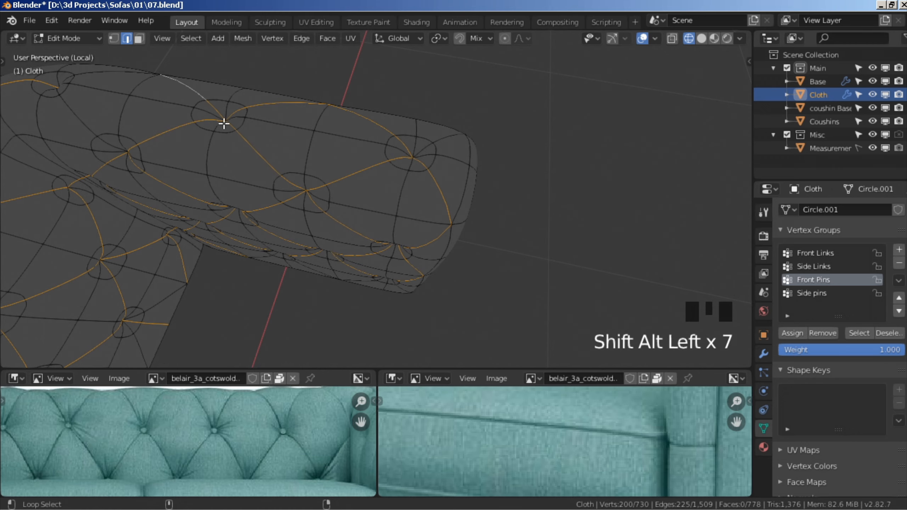
{"action": "middle_click_drag", "start_coordinate": [223, 121], "coordinate": [411, 186]}
{"action": "left_click", "coordinate": [396, 248], "text": "alt+shift"}
Hide the unselected geometry to inspect the selected pleat edges for gaps, then undo the hiding.
{"action": "middle_click_drag", "start_coordinate": [395, 248], "coordinate": [571, 212], "text": "shift"}
{"action": "key", "text": "z"}
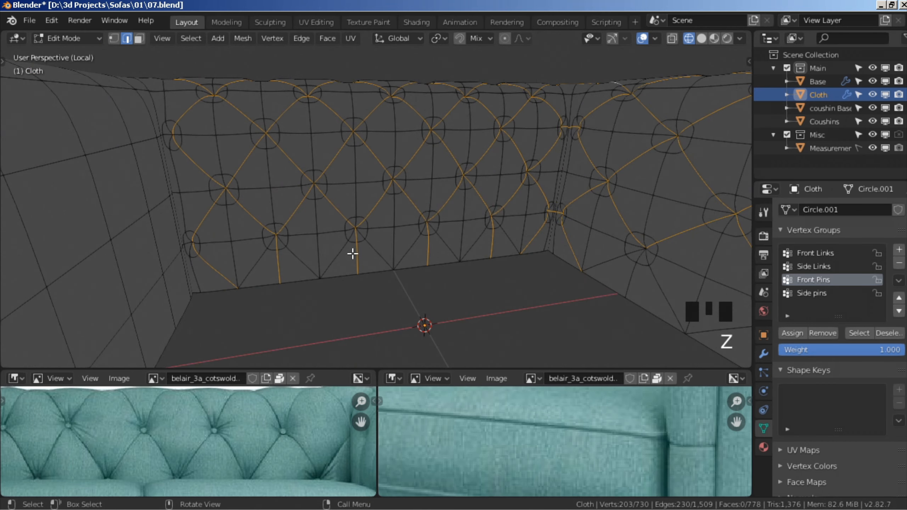
{"action": "key", "text": "alt+z"}
{"action": "mouse_move", "coordinate": [352, 253]}
{"action": "middle_mouse_down"}
{"action": "mouse_move", "coordinate": [343, 271]}
{"action": "mouse_move", "coordinate": [370, 270]}
{"action": "mouse_move", "coordinate": [470, 37]}
{"action": "mouse_move", "coordinate": [473, 42]}
{"action": "middle_mouse_up"}
{"action": "key", "text": "alt+z"}
{"action": "key", "text": "shift+h"}
{"action": "scroll", "coordinate": [387, 275], "scroll_direction": "down", "scroll_amount": 1}
{"action": "middle_click_drag", "start_coordinate": [500, 409], "coordinate": [488, 380], "text": "shift"}
{"action": "middle_click_drag", "start_coordinate": [509, 273], "coordinate": [444, 154], "text": "shift"}
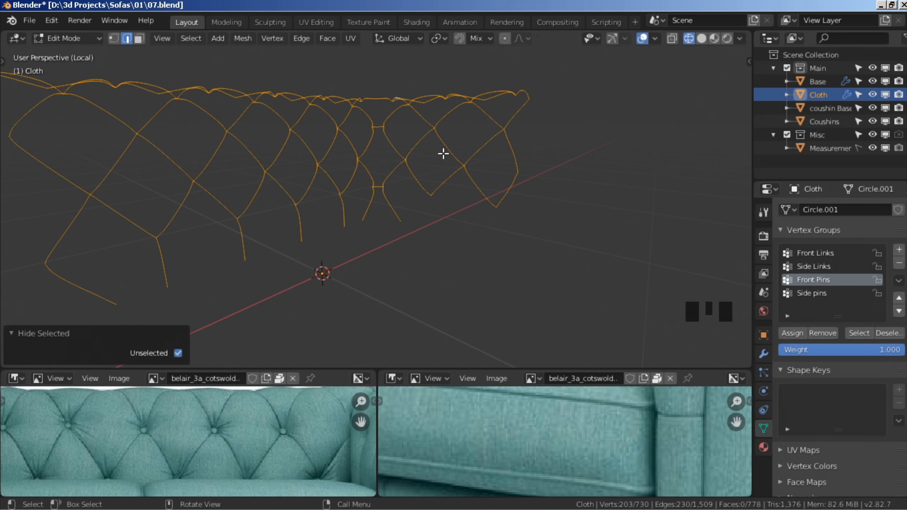
{"action": "key", "text": "ctrl+z"}
Add the vertical edge below the right arm's lower button nearest the corner and recheck the selection by temporarily isolating it.
{"action": "scroll", "coordinate": [444, 152], "scroll_direction": "up", "scroll_amount": 2}
{"action": "left_click", "coordinate": [436, 217], "text": "alt+shift"}
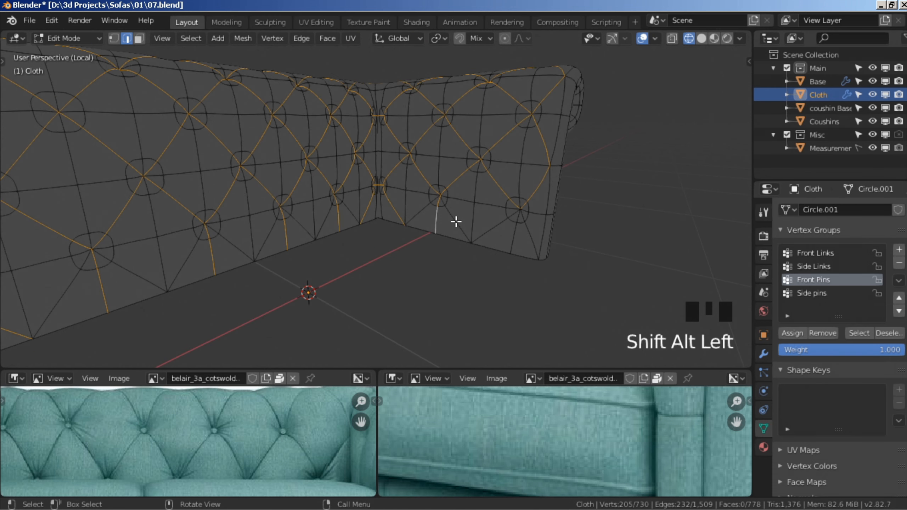
{"action": "key", "text": "shift+h"}
{"action": "middle_click_drag", "start_coordinate": [456, 221], "coordinate": [422, 289]}
{"action": "key", "text": "ctrl+z"}
View the sofa from the front and save the file as a new version, 08.blend.
{"action": "key", "text": "KP_1"}
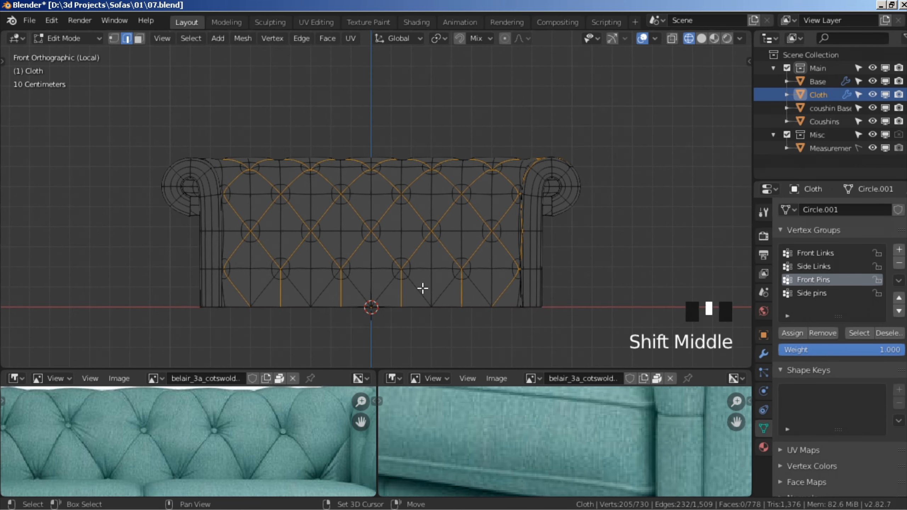
{"action": "key", "text": "Home"}
{"action": "key", "text": "ctrl+shift+s"}
{"action": "key", "text": "KP_Add"}
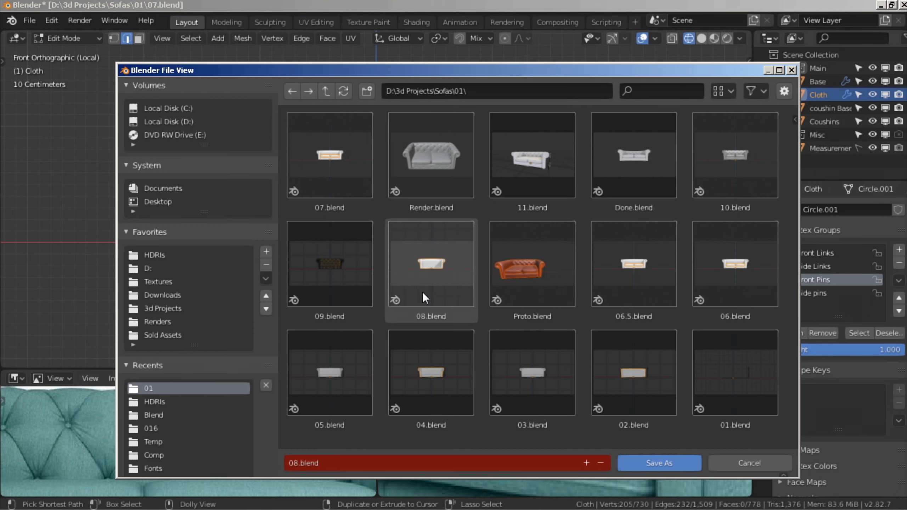
{"action": "key", "text": "Return"}
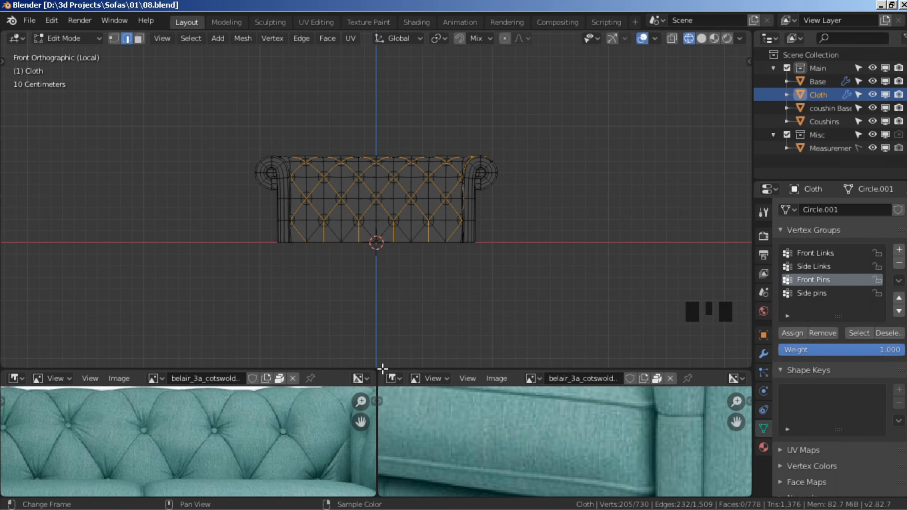
Check the selected pleat edges along the back and right arm and add the missing edges near the right arm's base.
{"action": "scroll", "coordinate": [425, 268], "scroll_direction": "up", "scroll_amount": 3}
{"action": "middle_click_drag", "start_coordinate": [431, 255], "coordinate": [429, 310]}
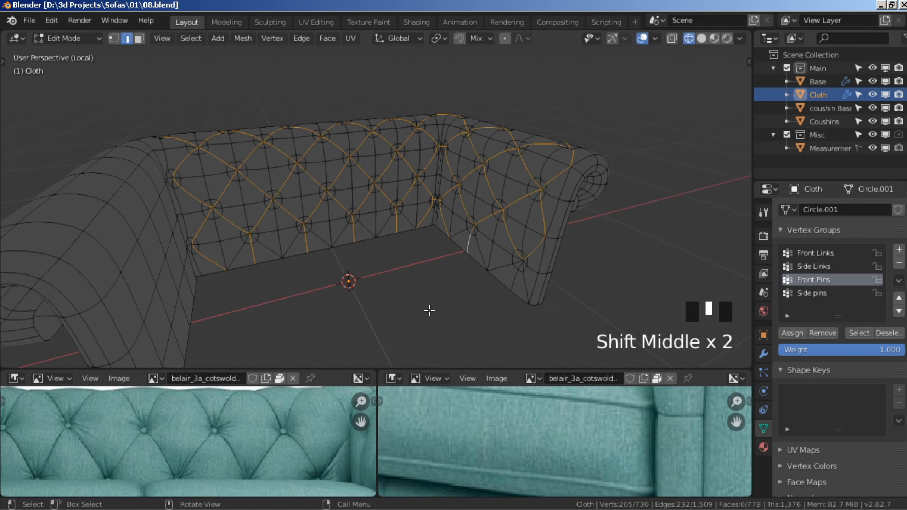
{"action": "middle_click_drag", "start_coordinate": [453, 188], "coordinate": [404, 250], "text": "shift"}
{"action": "scroll", "coordinate": [402, 271], "scroll_direction": "up", "scroll_amount": 3}
{"action": "middle_click_drag", "start_coordinate": [401, 282], "coordinate": [401, 197]}
{"action": "scroll", "coordinate": [426, 269], "scroll_direction": "down", "scroll_amount": 3}
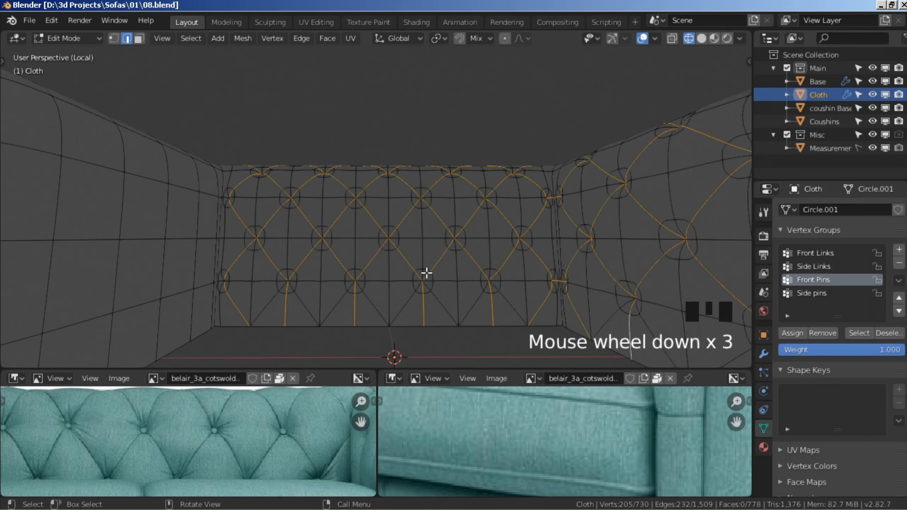
{"action": "key", "text": "KP_1"}
{"action": "key", "text": "F10"}
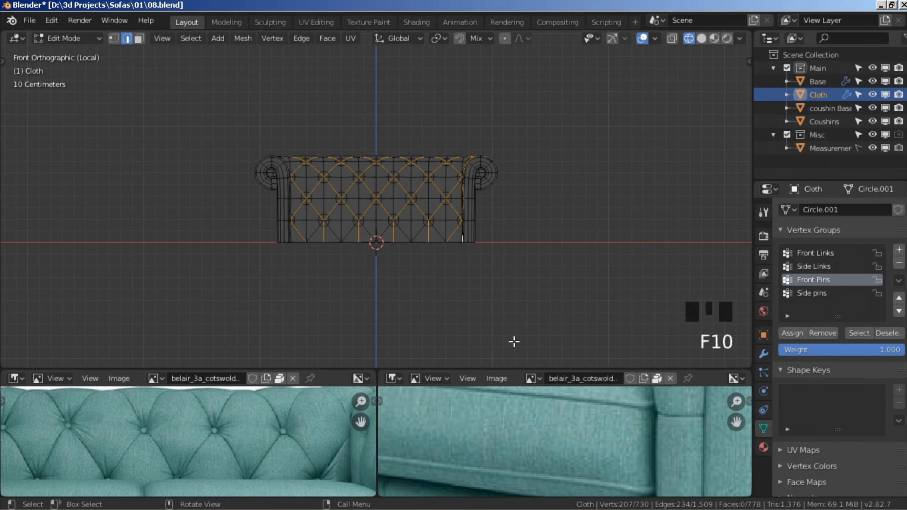
Inspect the pleat edges over the right arm's rolled top and recheck the whole selection from the front.
{"action": "middle_click_drag", "start_coordinate": [514, 340], "coordinate": [476, 284]}
{"action": "scroll", "coordinate": [389, 236], "scroll_direction": "up", "scroll_amount": 3}
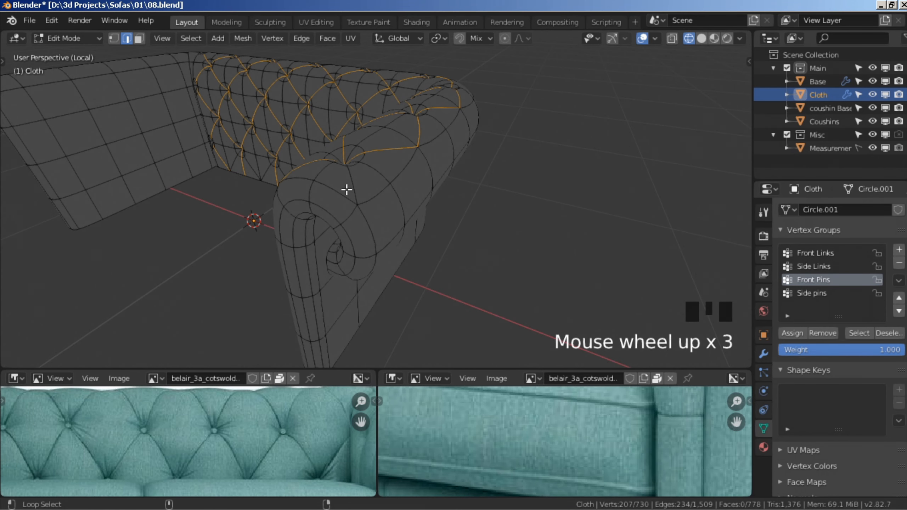
{"action": "key", "text": "shift+alt+Left"}
{"action": "key", "text": "shift+alt+Left"}
{"action": "key", "text": "shift+alt+Left"}
{"action": "key", "text": "KP_1"}
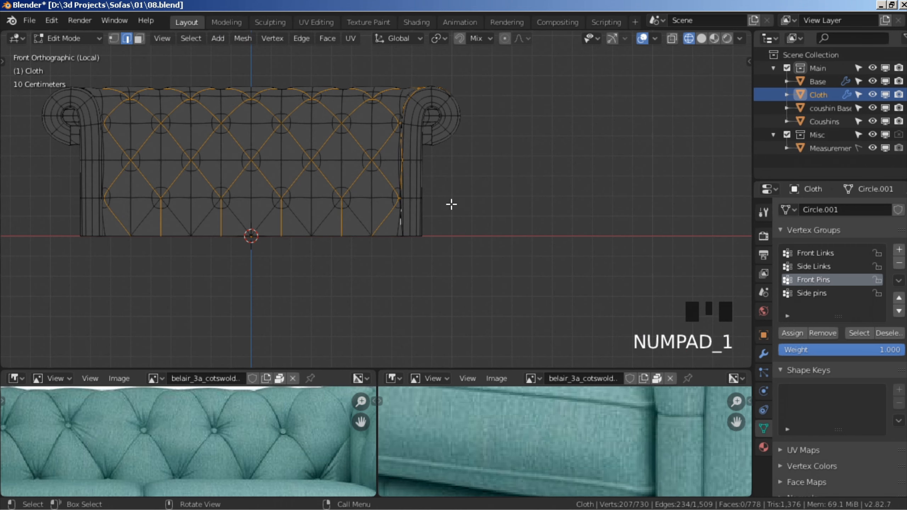
{"action": "middle_click_drag", "start_coordinate": [450, 202], "coordinate": [532, 271], "text": "shift"}
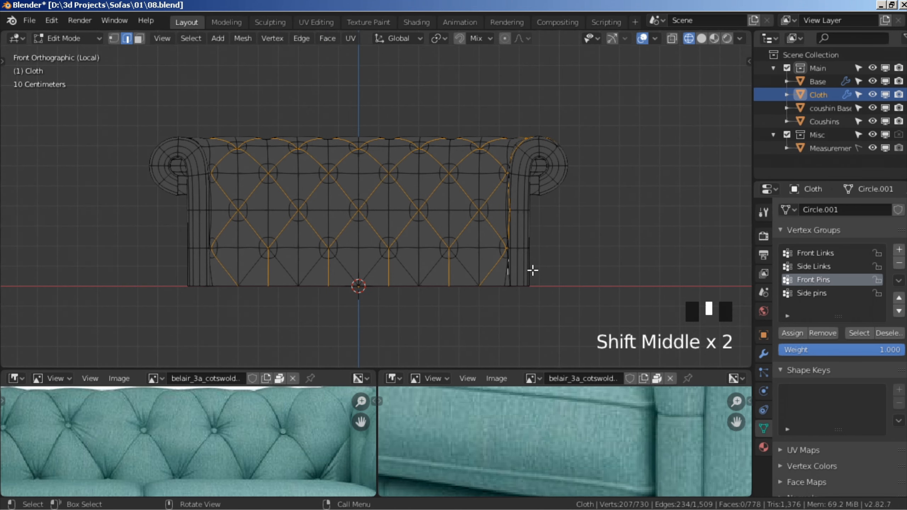
Switch to solid shading and bevel the selected pleat edges by about 0.8 cm with 3 segments.
{"action": "left_click", "coordinate": [702, 39]}
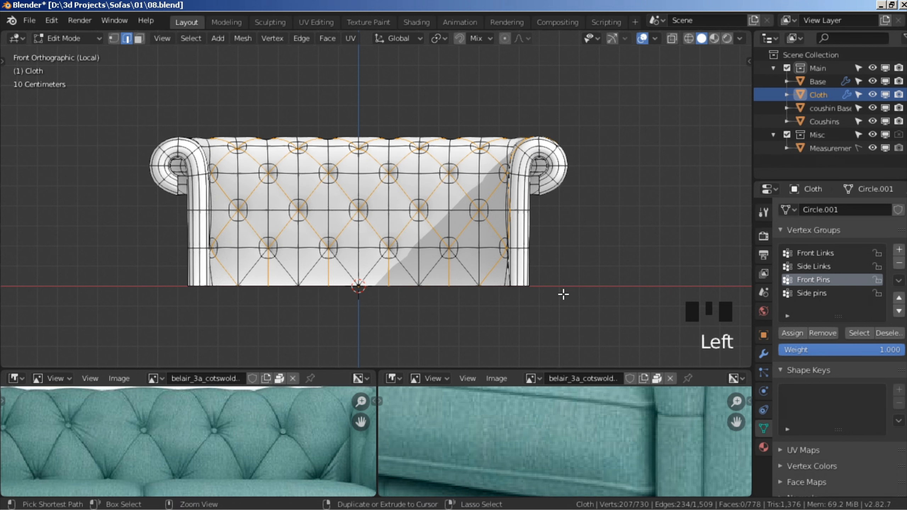
{"action": "key", "text": "ctrl+b"}
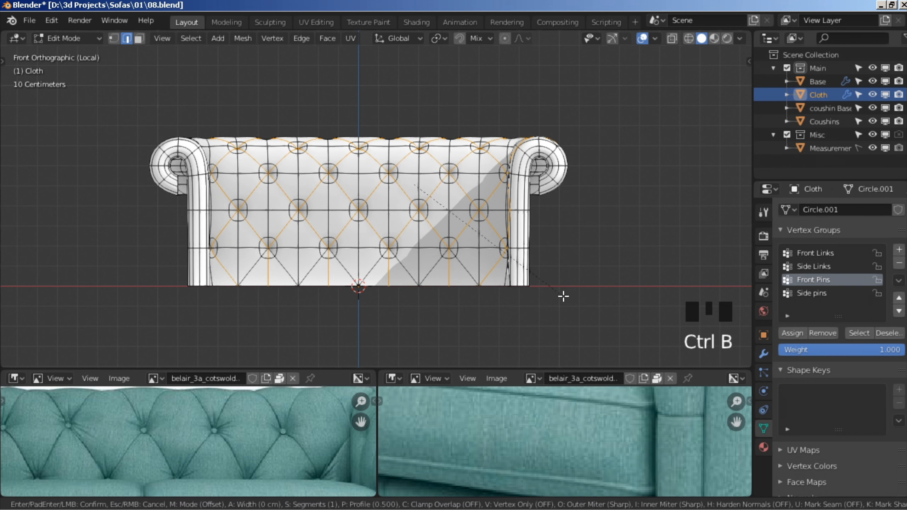
{"action": "left_click", "coordinate": [564, 297]}
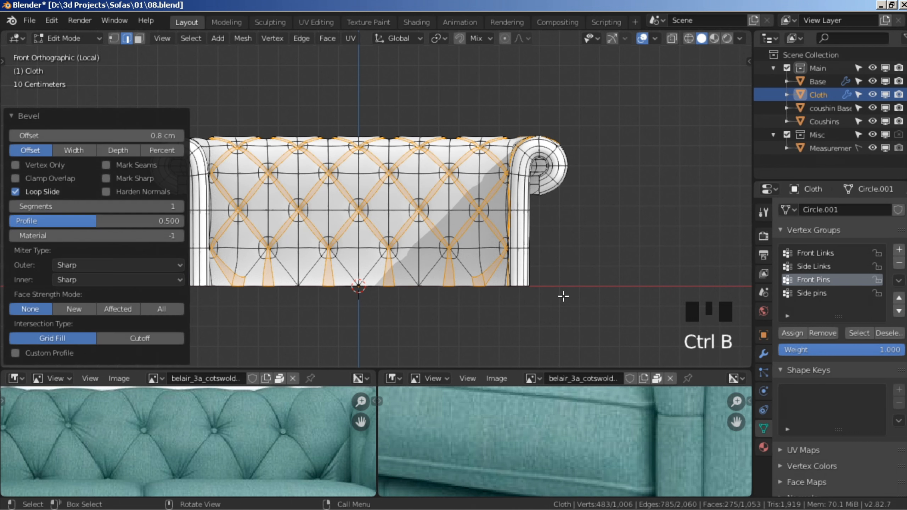
{"action": "left_click", "coordinate": [124, 207]}
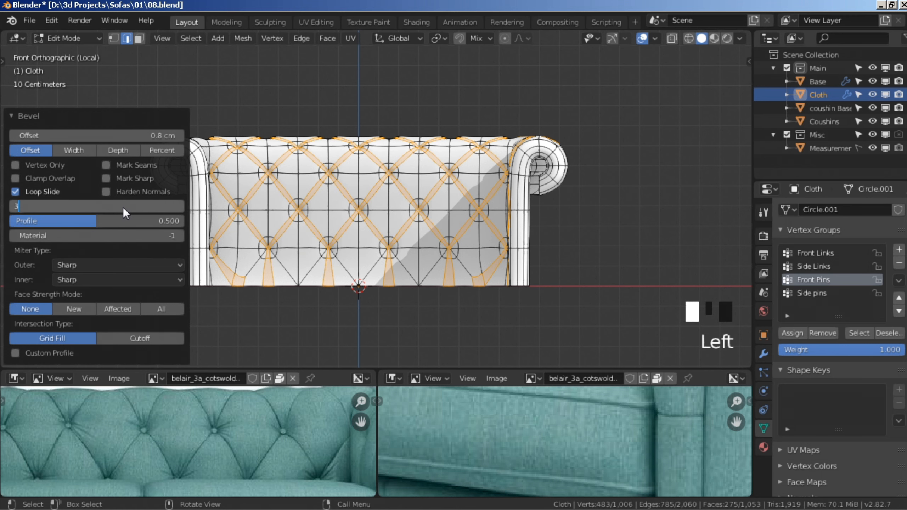
{"action": "type", "text": "3"}
{"action": "key", "text": "Return"}
{"action": "middle_click_drag", "start_coordinate": [397, 225], "coordinate": [417, 231], "text": "shift"}
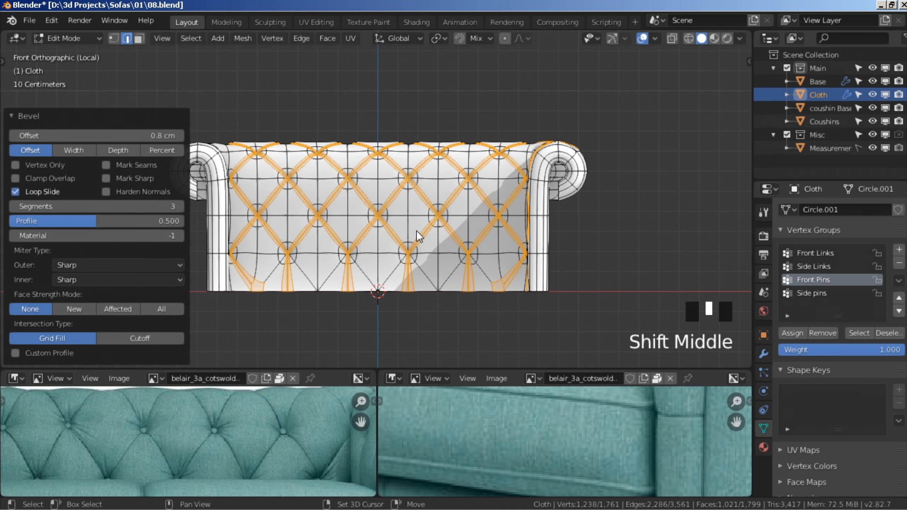
Isolate the bevelled pleat strips by hiding the unselected geometry, and deselect the Front Links vertex group.
{"action": "key", "text": "shift+h"}
{"action": "scroll", "coordinate": [417, 231], "scroll_direction": "up", "scroll_amount": 3}
{"action": "middle_click_drag", "start_coordinate": [546, 250], "coordinate": [522, 250], "text": "shift"}
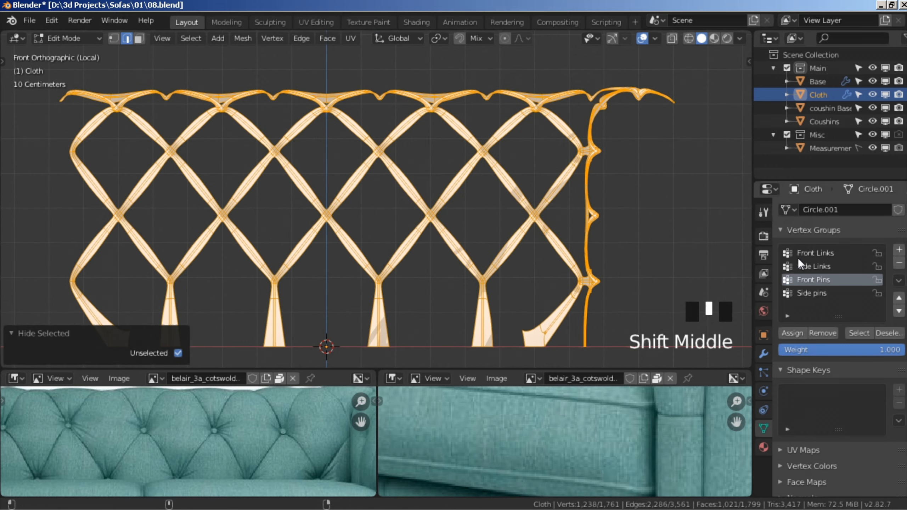
{"action": "left_click", "coordinate": [814, 254]}
{"action": "left_click", "coordinate": [887, 337]}
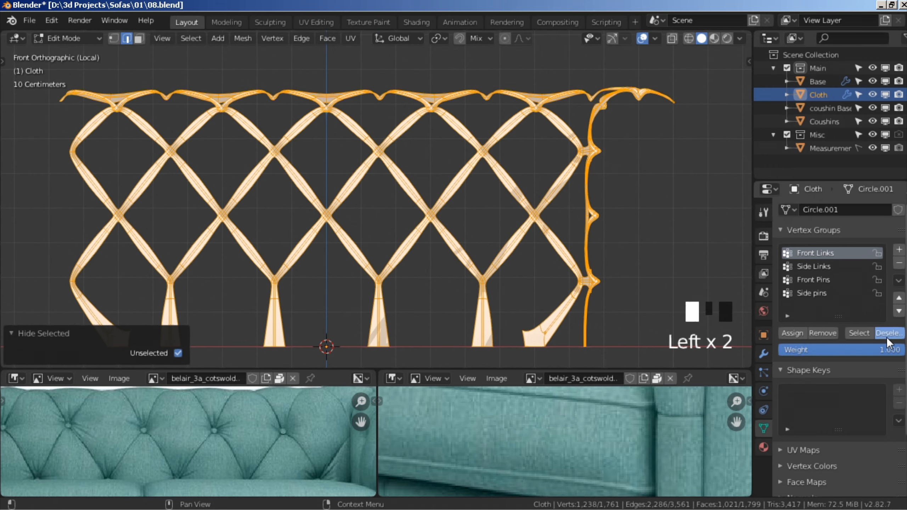
Assign the right arm's selected pleat strips to the Side Links vertex group.
{"action": "left_click", "coordinate": [835, 266]}
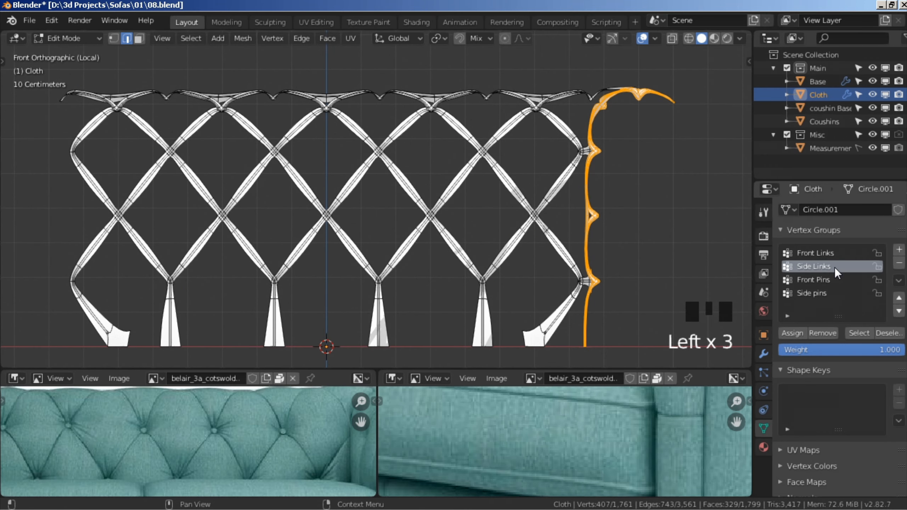
{"action": "left_click", "coordinate": [789, 334]}
{"action": "left_click", "coordinate": [789, 334]}
{"action": "left_click", "coordinate": [790, 333]}
{"action": "left_click", "coordinate": [789, 334]}
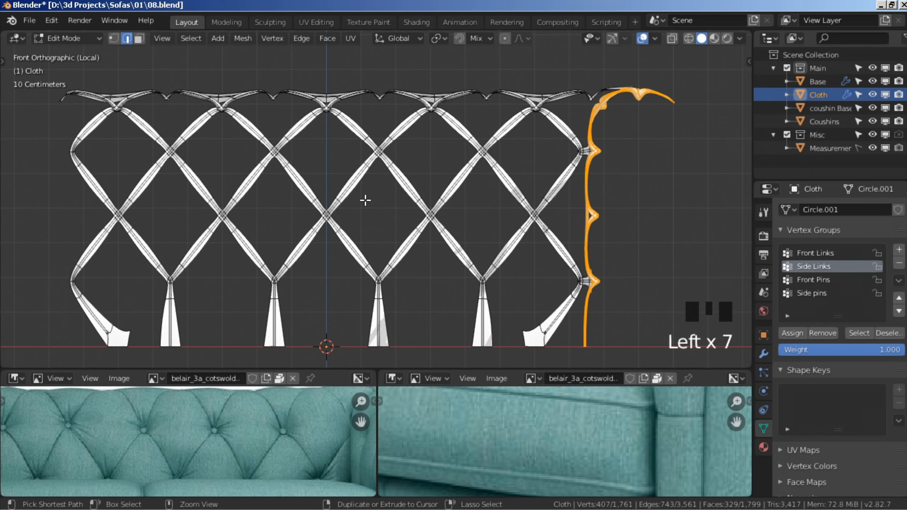
Invert the selection to the backrest's pleat strips and assign them to the Front Links vertex group.
{"action": "key", "text": "ctrl+i"}
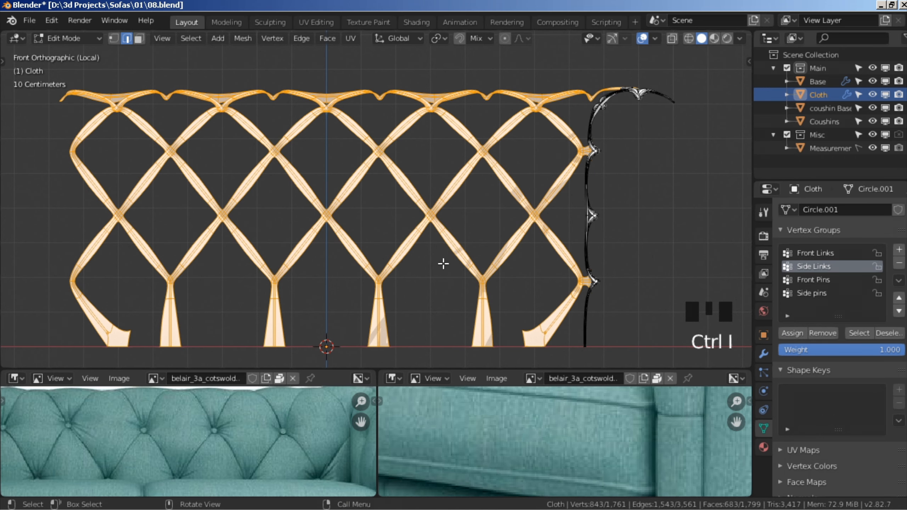
{"action": "middle_click_drag", "start_coordinate": [431, 255], "coordinate": [464, 257], "text": "shift"}
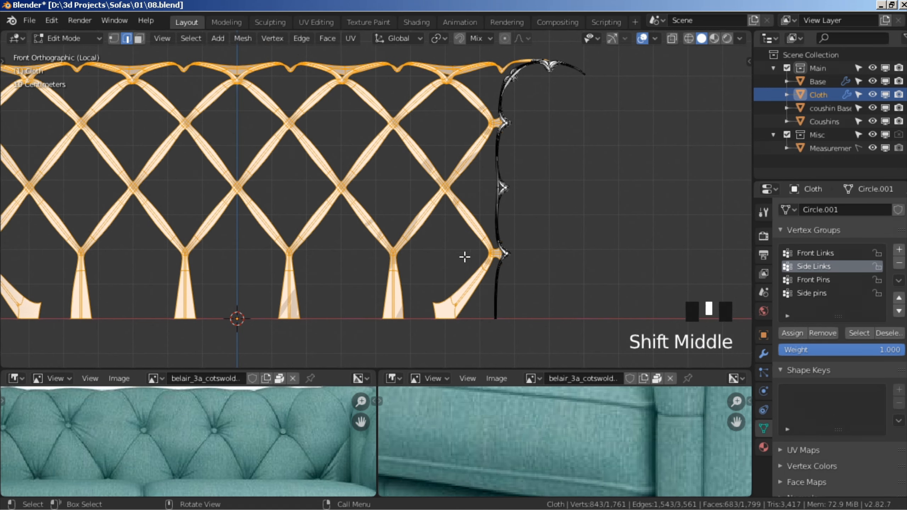
{"action": "left_click", "coordinate": [830, 253]}
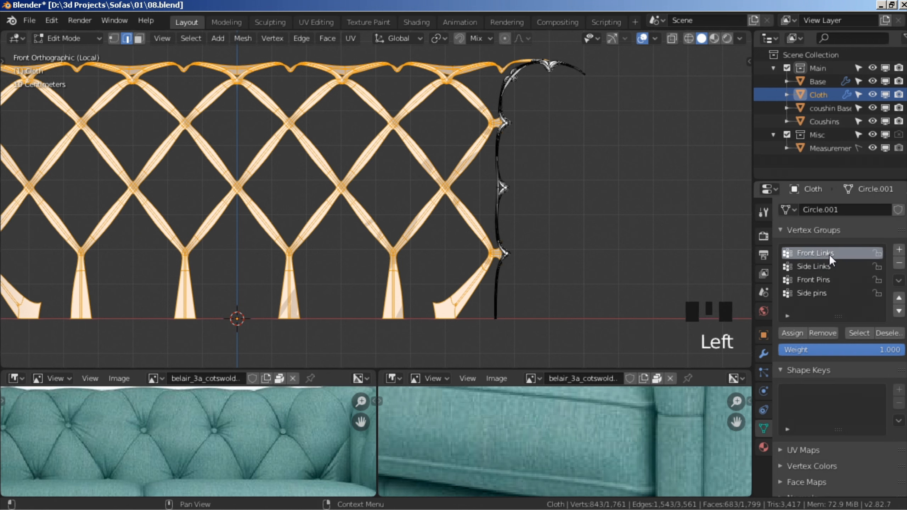
{"action": "double_click", "coordinate": [794, 332]}
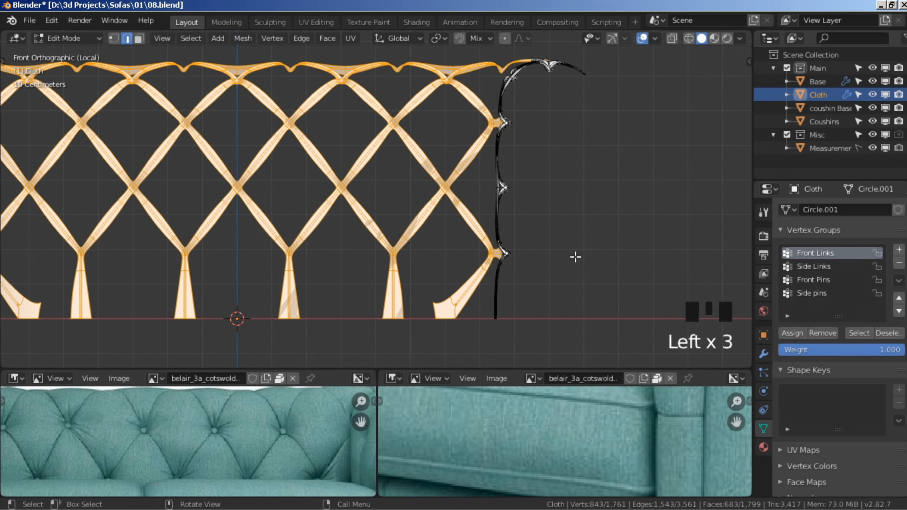
Clear the selection, reveal the hidden geometry and remove it from the Front Links and Side Links vertex groups.
{"action": "scroll", "coordinate": [572, 256], "scroll_direction": "down", "scroll_amount": 1}
{"action": "key", "text": "a"}
{"action": "middle_click_drag", "start_coordinate": [553, 281], "coordinate": [587, 282], "text": "shift"}
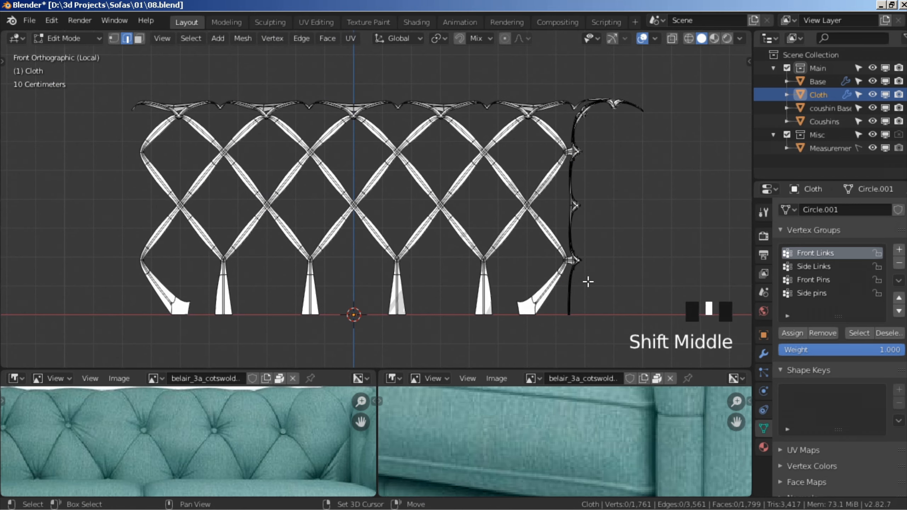
{"action": "key", "text": "alt+h"}
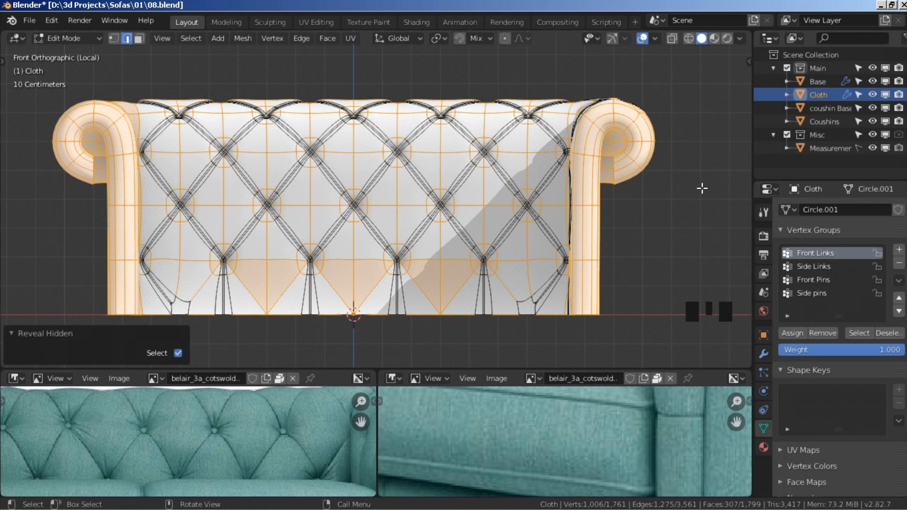
{"action": "left_click", "coordinate": [820, 333]}
{"action": "left_click", "coordinate": [822, 266]}
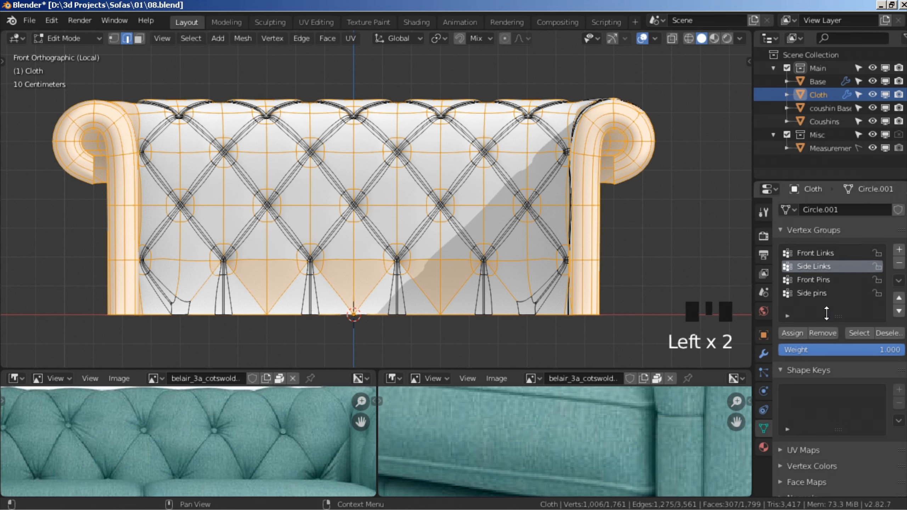
{"action": "left_click", "coordinate": [829, 332]}
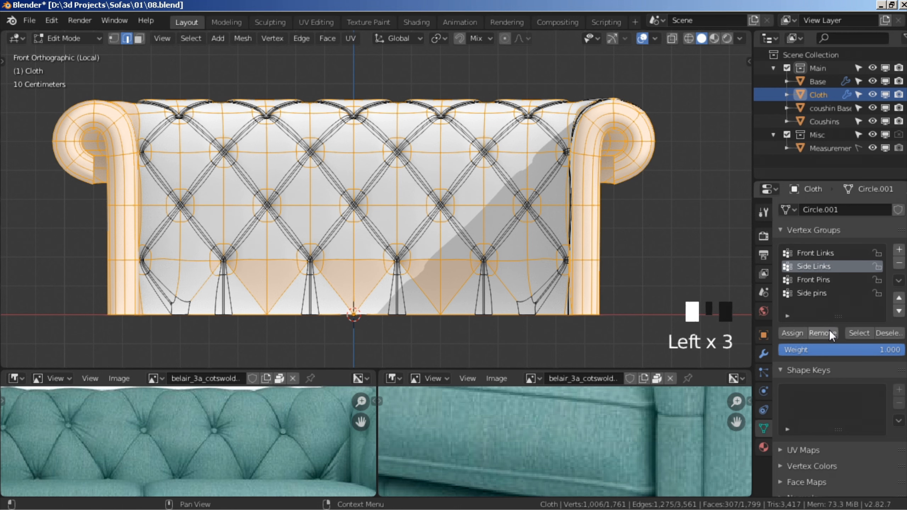
Clear the selection and select the Front Pins and Side pins vertex groups together.
{"action": "key", "text": "alt+a"}
{"action": "middle_click_drag", "start_coordinate": [510, 302], "coordinate": [503, 297], "text": "shift"}
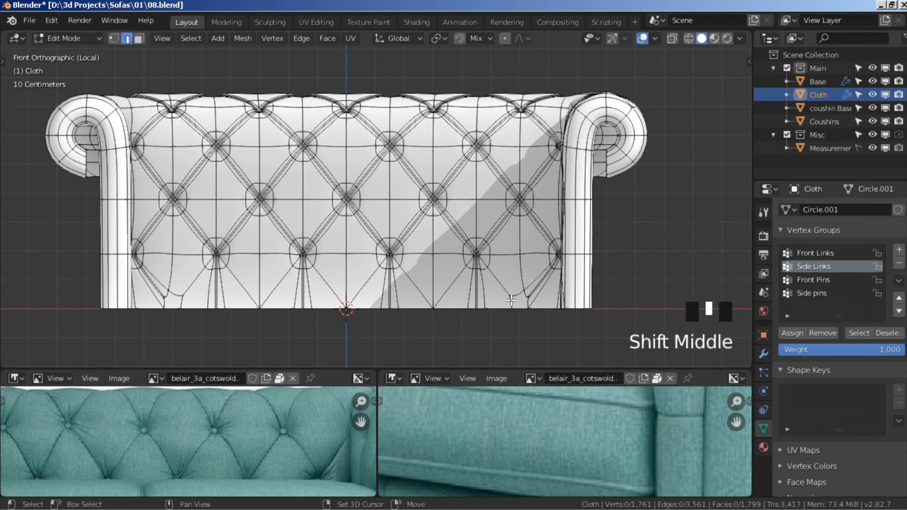
{"action": "left_click", "coordinate": [823, 280]}
{"action": "left_click", "coordinate": [861, 334]}
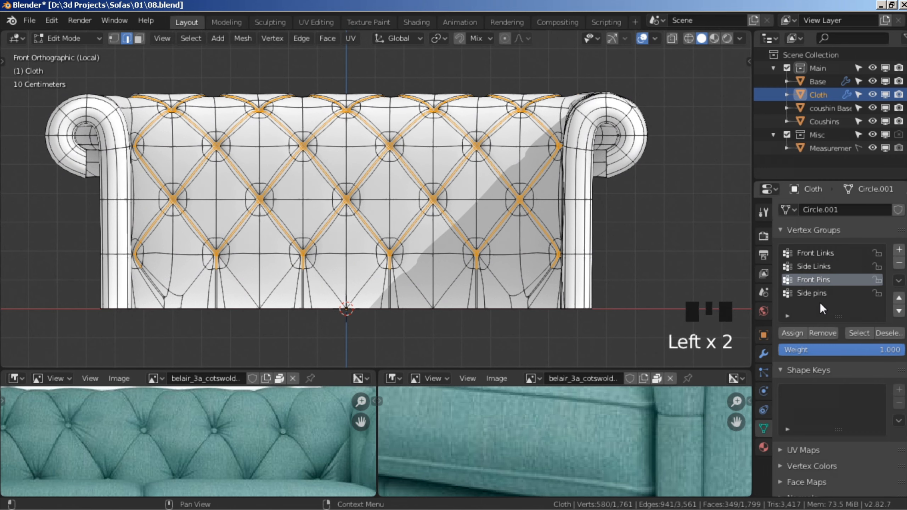
{"action": "left_click", "coordinate": [812, 293]}
{"action": "left_click", "coordinate": [859, 333]}
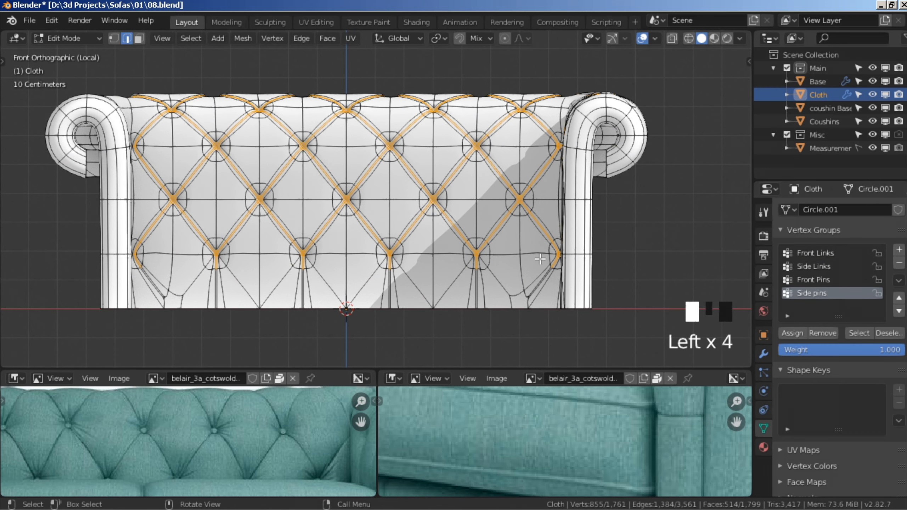
{"action": "middle_click_drag", "start_coordinate": [518, 286], "coordinate": [496, 288]}
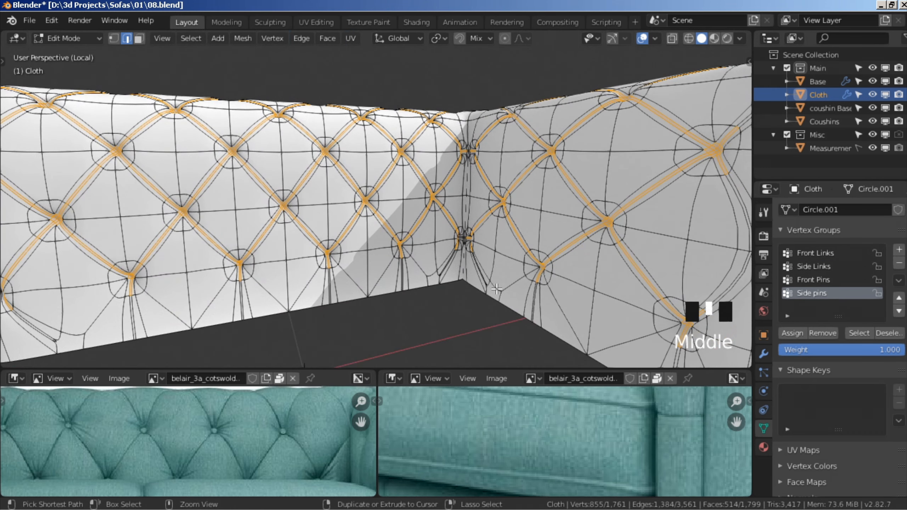
Shrink the pin selection by one step and grow it once so only each button's central diamond stays selected.
{"action": "key", "text": "ctrl+KP_Subtract"}
{"action": "key", "text": "KP_1"}
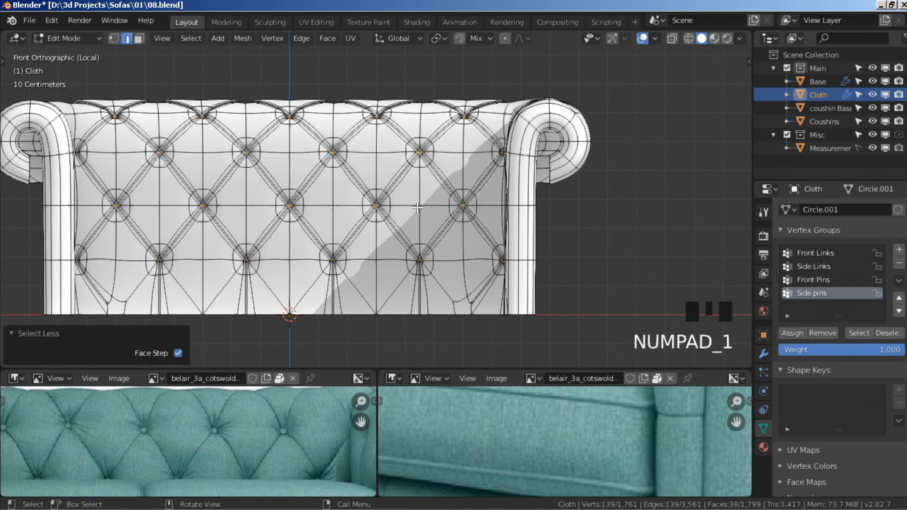
{"action": "scroll", "coordinate": [417, 207], "scroll_direction": "up", "scroll_amount": 5}
{"action": "key", "text": "ctrl+KP_Add"}
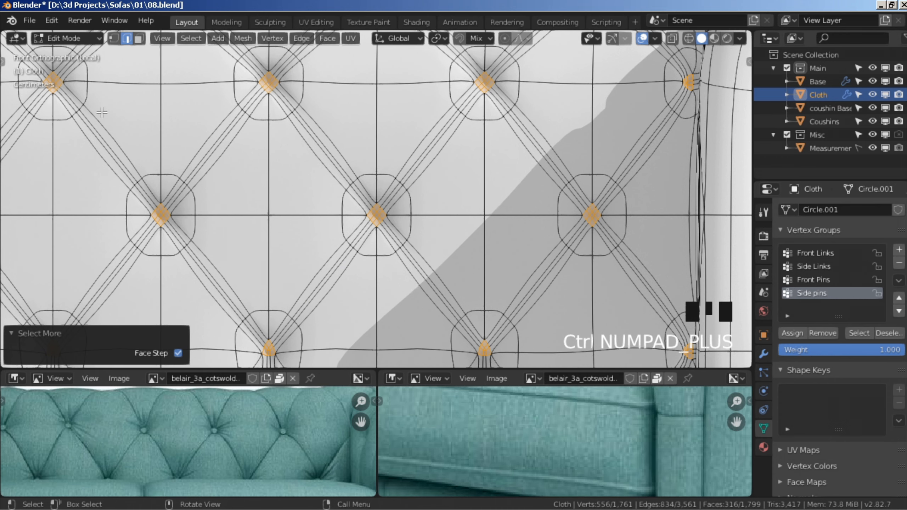
Switch to vertex selection and merge each selected button center into a single vertex with Collapse.
{"action": "left_click", "coordinate": [112, 36]}
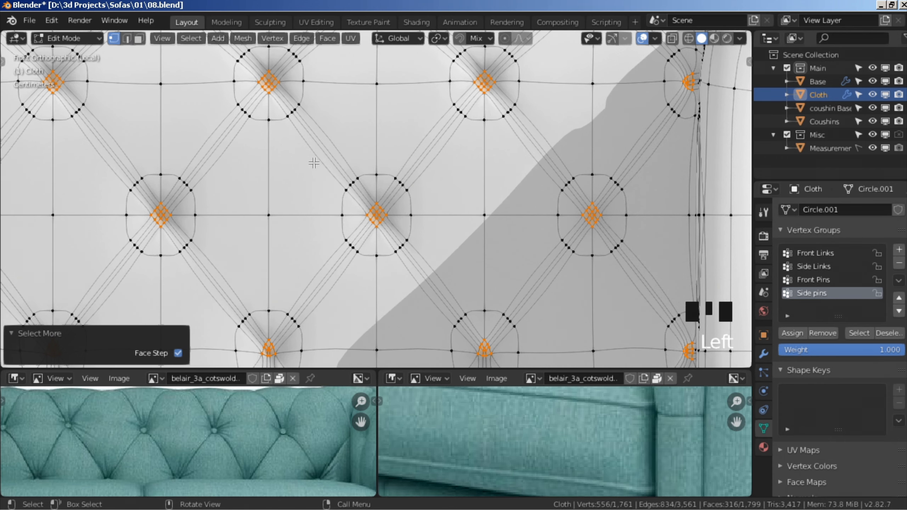
{"action": "left_click", "coordinate": [271, 38]}
{"action": "mouse_move", "coordinate": [326, 247]}
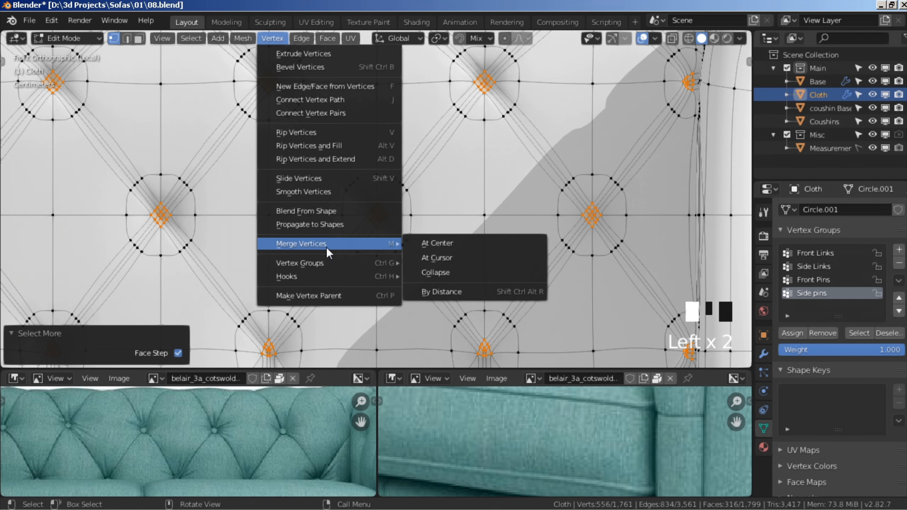
{"action": "left_click", "coordinate": [445, 271]}
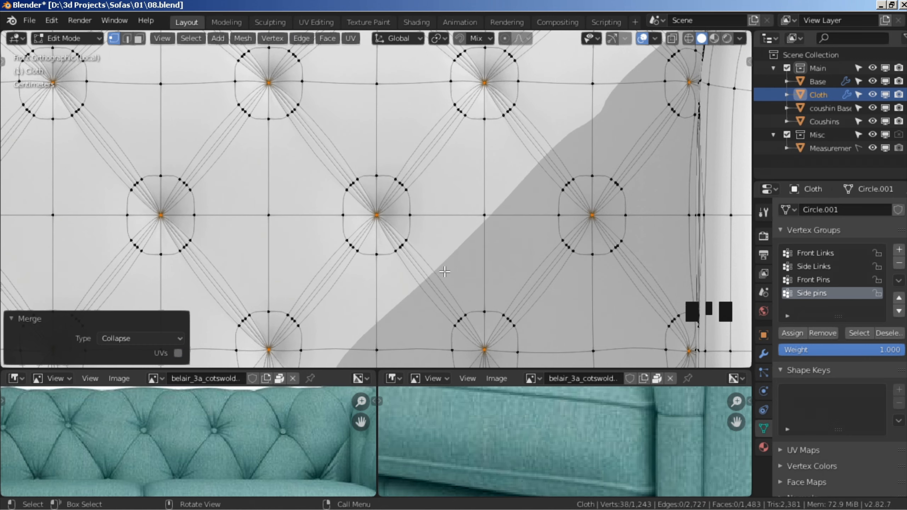
Set the pivot point to Individual Origins and Shrink/Fatten the merged button centers by 5 cm.
{"action": "left_click", "coordinate": [436, 39]}
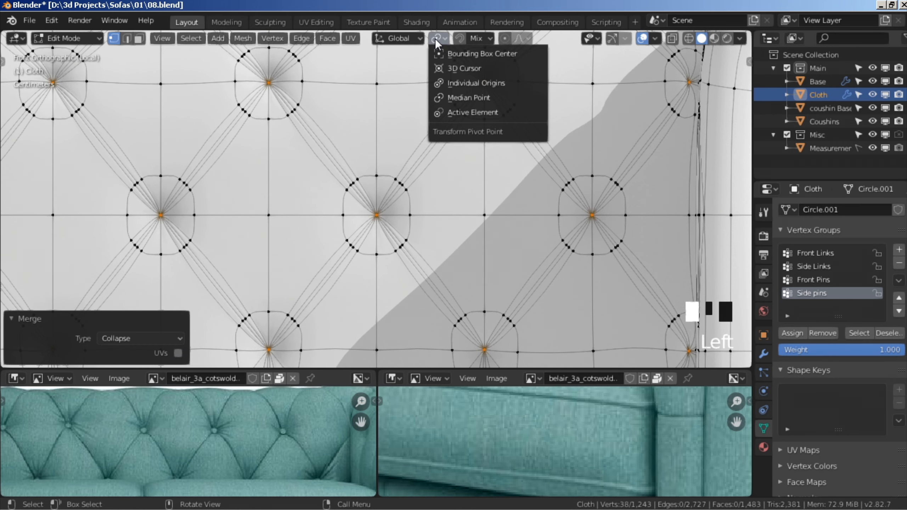
{"action": "left_click", "coordinate": [451, 83]}
{"action": "key", "text": "alt+s"}
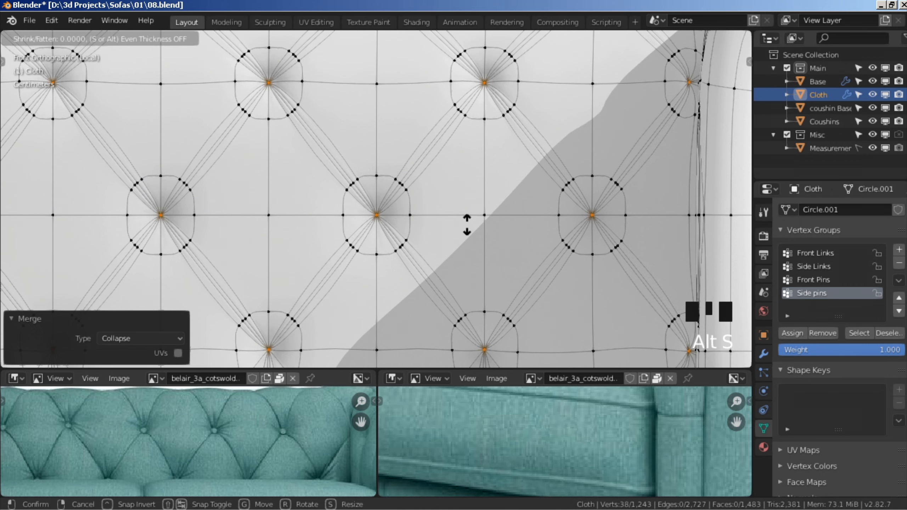
{"action": "left_click", "coordinate": [468, 224]}
{"action": "scroll", "coordinate": [467, 224], "scroll_direction": "down", "scroll_amount": 1}
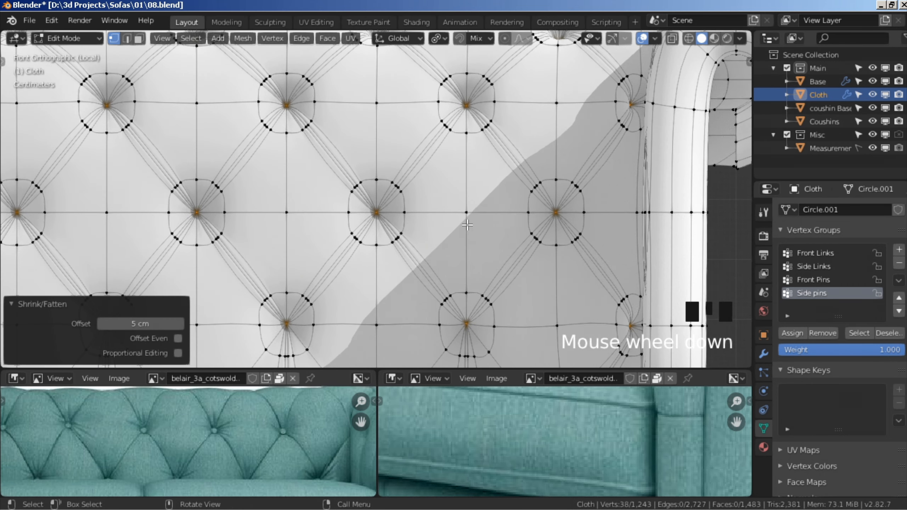
Bevel the button center vertices with Vertex Only, a 3 cm offset and 1 segment.
{"action": "key", "text": "ctrl+shift+b"}
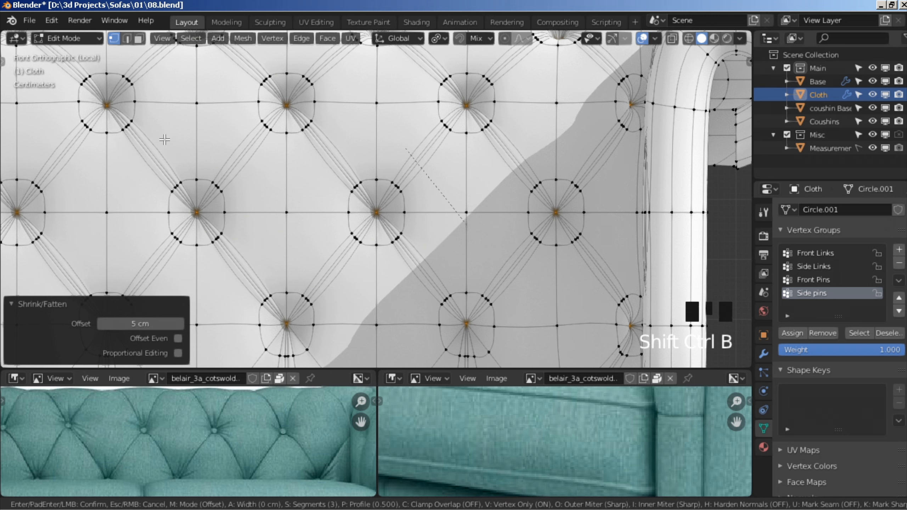
{"action": "key", "text": "Return"}
{"action": "left_click", "coordinate": [104, 207]}
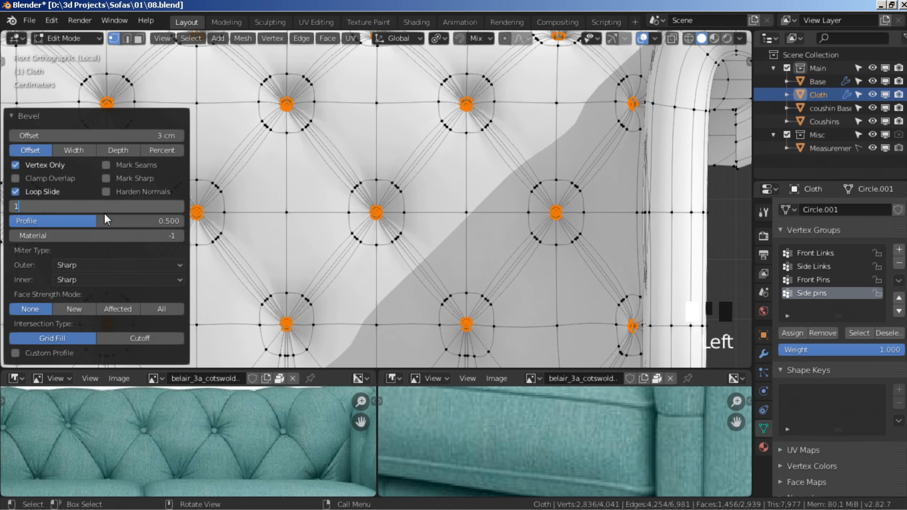
{"action": "type", "text": "1"}
{"action": "key", "text": "Return"}
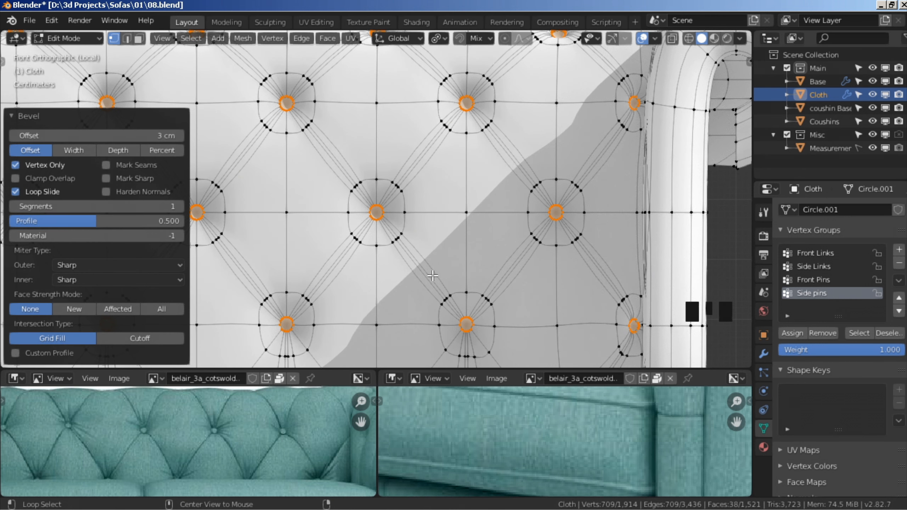
Extrude the round button faces along their normals by about -1.8 cm and scale the extruded faces by 3.
{"action": "key", "text": "alt+e"}
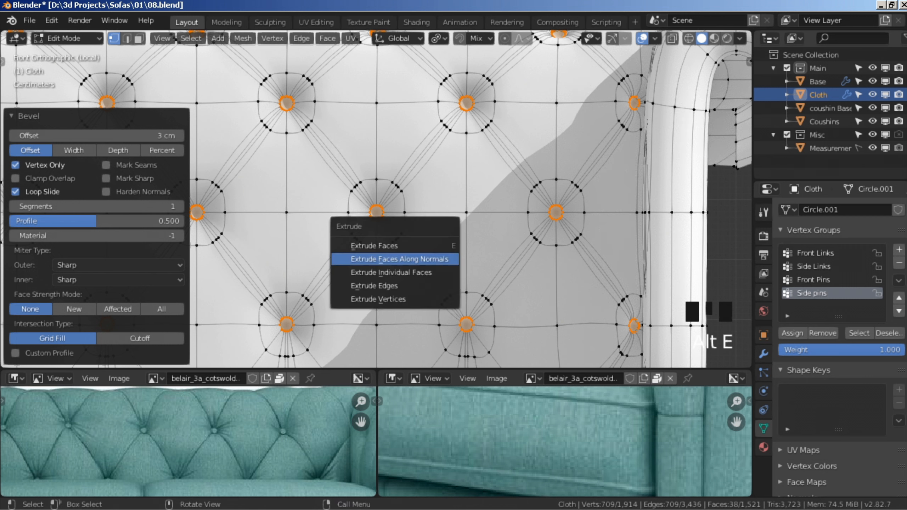
{"action": "left_click", "coordinate": [431, 258]}
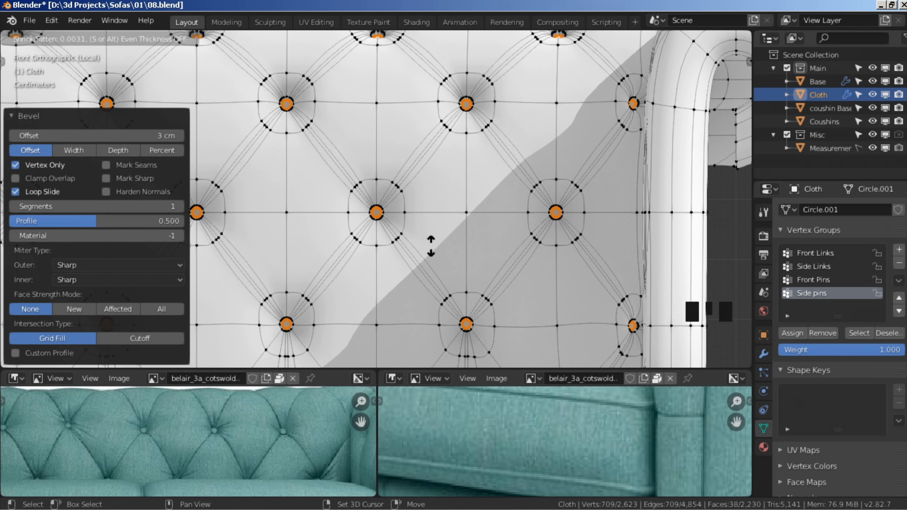
{"action": "left_click", "coordinate": [420, 214]}
{"action": "middle_click_drag", "start_coordinate": [420, 214], "coordinate": [456, 253]}
{"action": "type", "text": "s"}
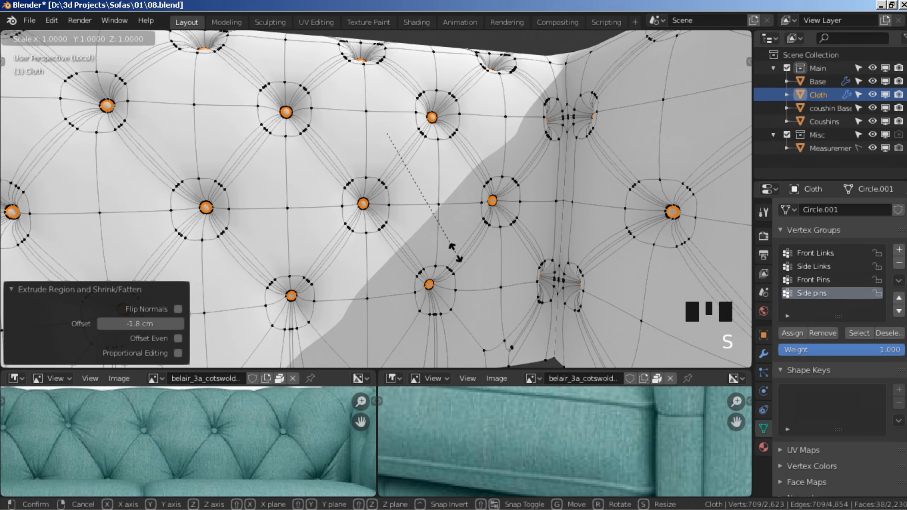
{"action": "type", "text": "3"}
{"action": "key", "text": "Return"}
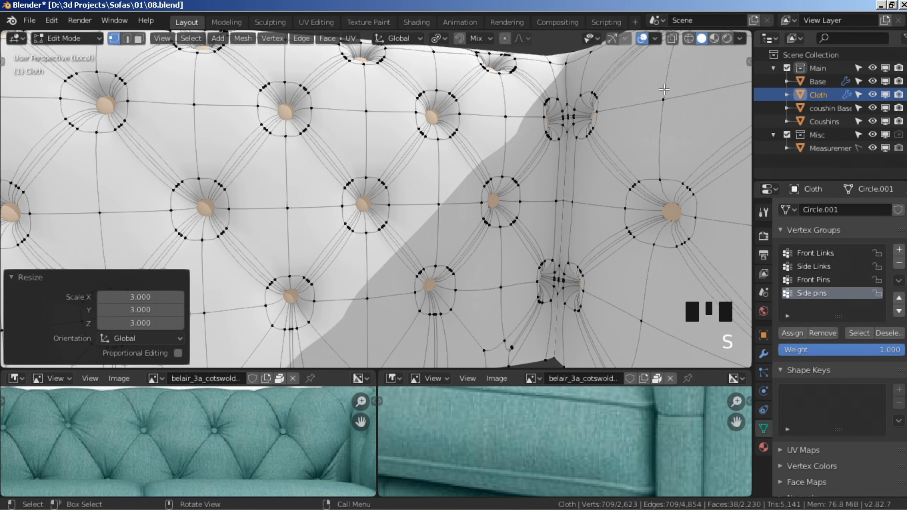
Change the solid shading to a darker look and hide the overlays to inspect the extruded buttons.
{"action": "left_click", "coordinate": [740, 38]}
{"action": "left_click", "coordinate": [690, 96]}
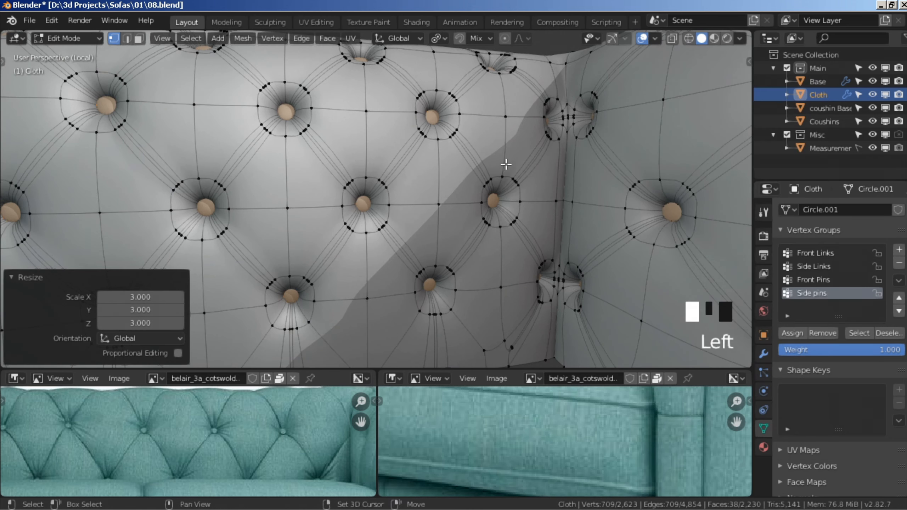
{"action": "key", "text": "shift+alt+z"}
{"action": "scroll", "coordinate": [496, 186], "scroll_direction": "down", "scroll_amount": 2}
{"action": "middle_click_drag", "start_coordinate": [486, 208], "coordinate": [467, 298]}
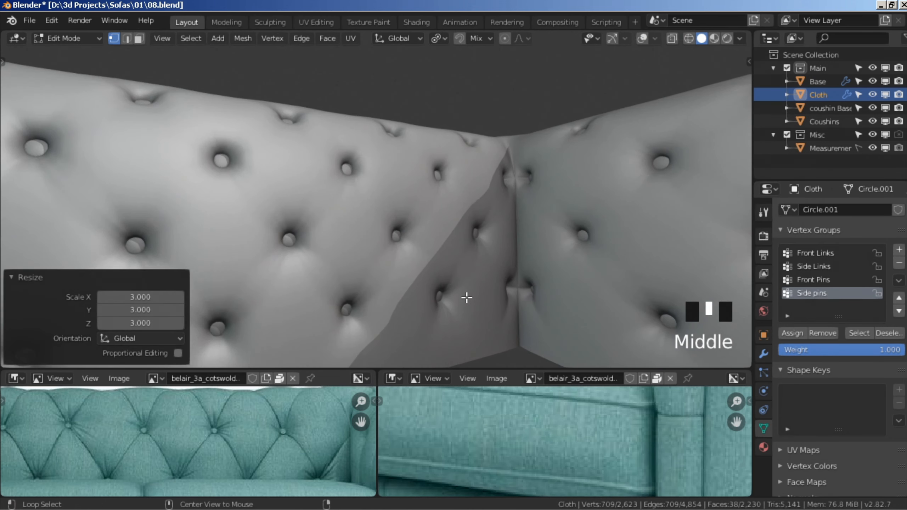
Shrink/Fatten the button faces by about -0.271 cm, restore the overlays and return to the front view.
{"action": "key", "text": "alt+s"}
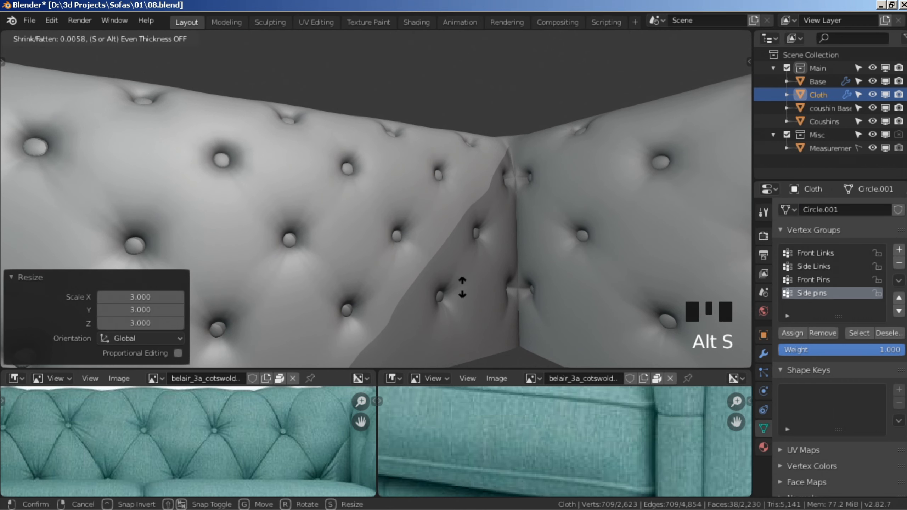
{"action": "left_click", "coordinate": [461, 290]}
{"action": "key", "text": "shift+alt+z"}
{"action": "middle_click_drag", "start_coordinate": [454, 290], "coordinate": [376, 318]}
{"action": "key", "text": "KP_1"}
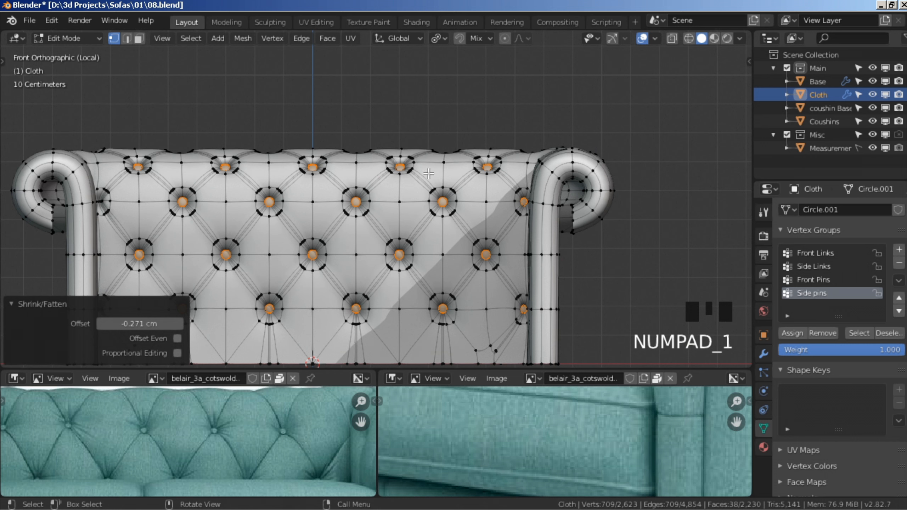
Create a vertex group named Buttons and assign the selected button faces to it.
{"action": "left_click", "coordinate": [900, 250]}
{"action": "double_click", "coordinate": [810, 309]}
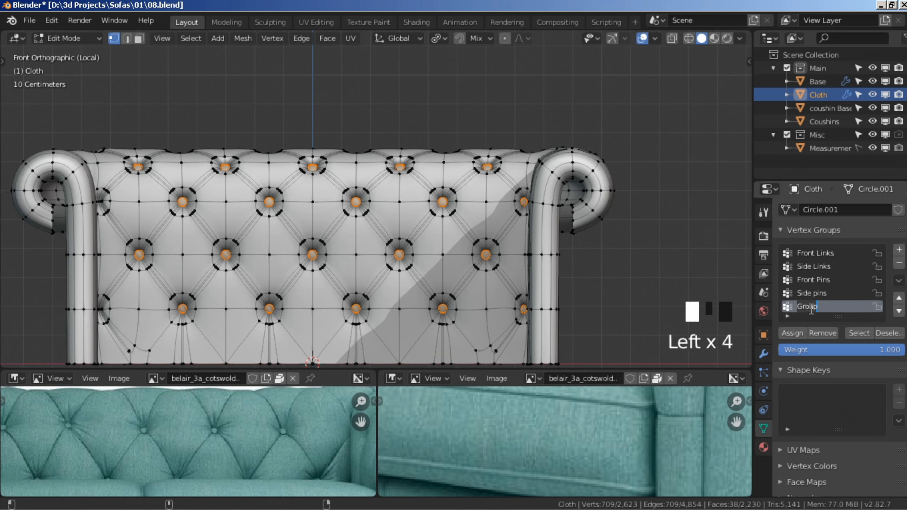
{"action": "type", "text": "Buttons"}
{"action": "key", "text": "Return"}
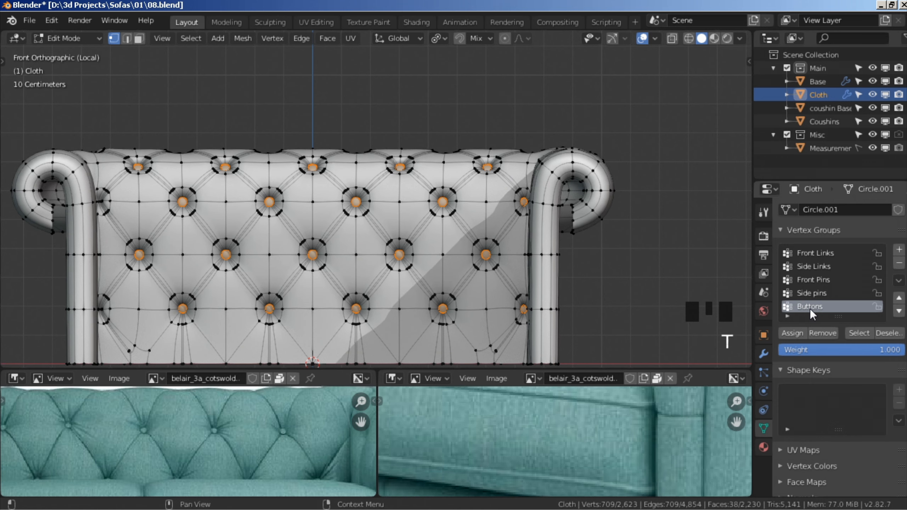
{"action": "left_click", "coordinate": [793, 332]}
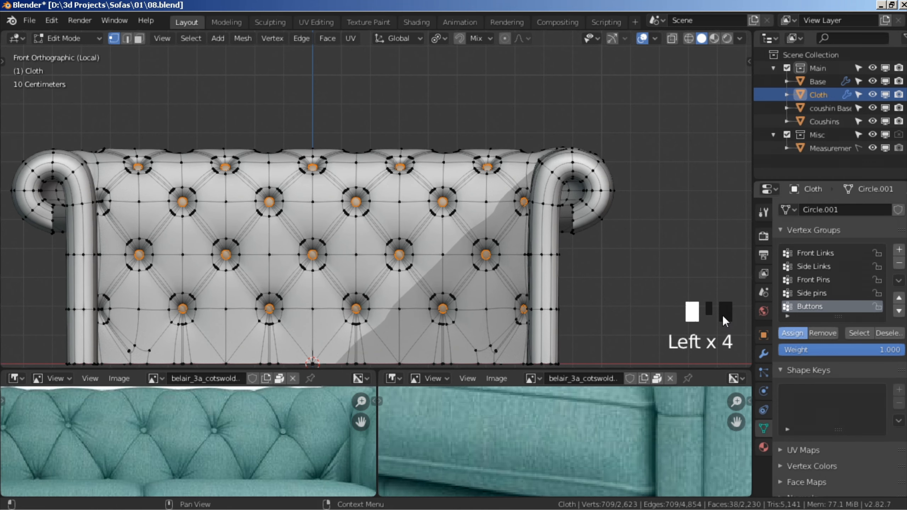
Grow the button selection by one step and split the buttons off from the surrounding cloth.
{"action": "scroll", "coordinate": [353, 252], "scroll_direction": "up", "scroll_amount": 1}
{"action": "scroll", "coordinate": [352, 252], "scroll_direction": "up", "scroll_amount": 1}
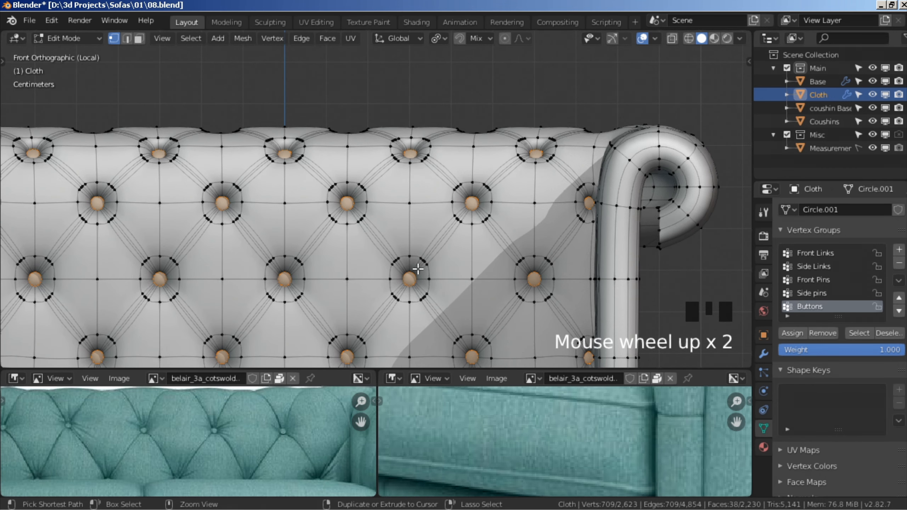
{"action": "key", "text": "ctrl+KP_Add"}
{"action": "middle_click_drag", "start_coordinate": [418, 269], "coordinate": [425, 175], "text": "shift"}
{"action": "scroll", "coordinate": [341, 226], "scroll_direction": "up", "scroll_amount": 1}
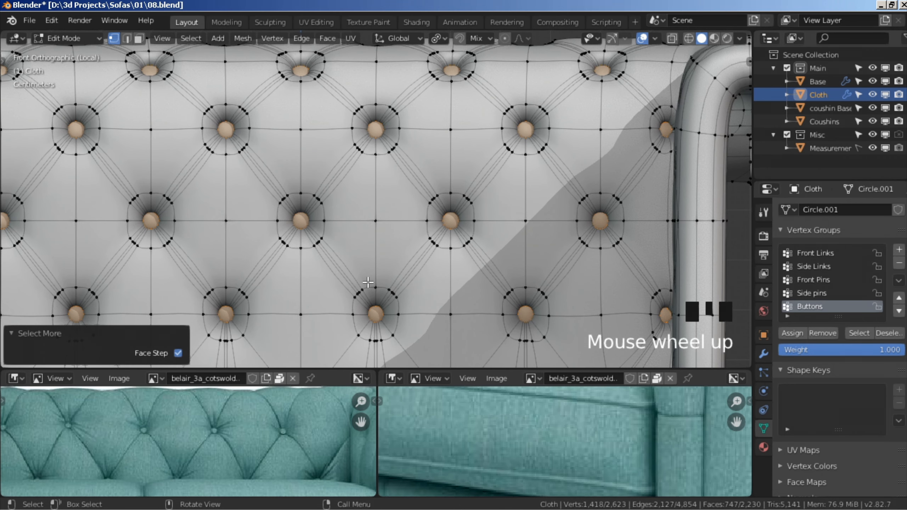
{"action": "key", "text": "y"}
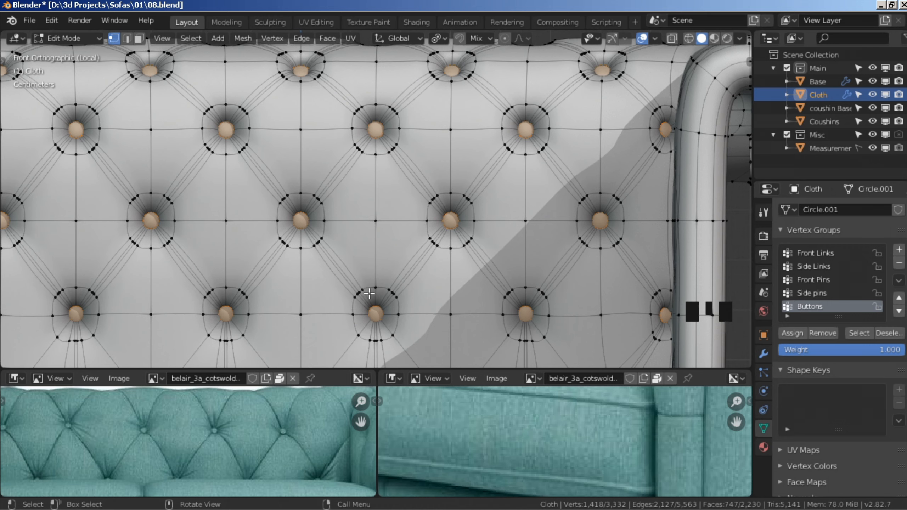
{"action": "key", "text": "g"}
Clear the selection and select the Front Links and Side Links vertex groups together.
{"action": "scroll", "coordinate": [322, 116], "scroll_direction": "down", "scroll_amount": 2}
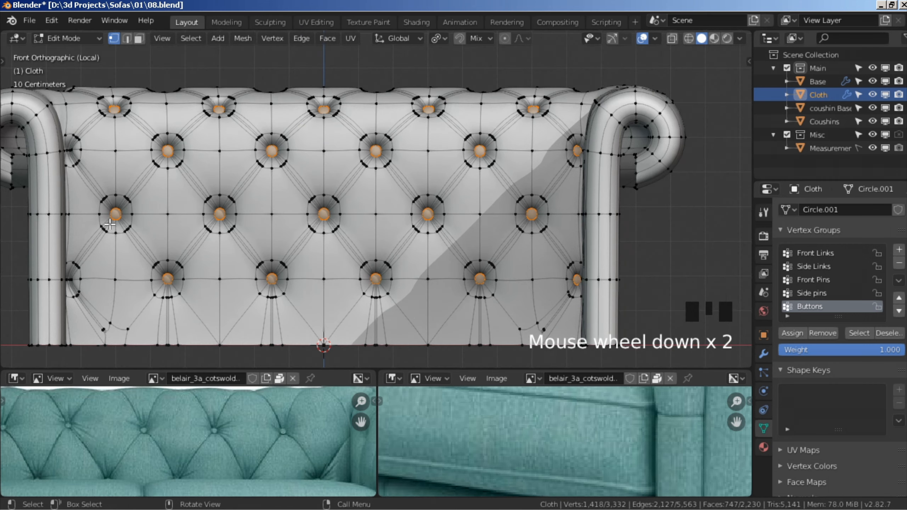
{"action": "middle_click_drag", "start_coordinate": [279, 120], "coordinate": [384, 137], "text": "shift"}
{"action": "key", "text": "a"}
{"action": "middle_click_drag", "start_coordinate": [391, 237], "coordinate": [284, 235], "text": "shift"}
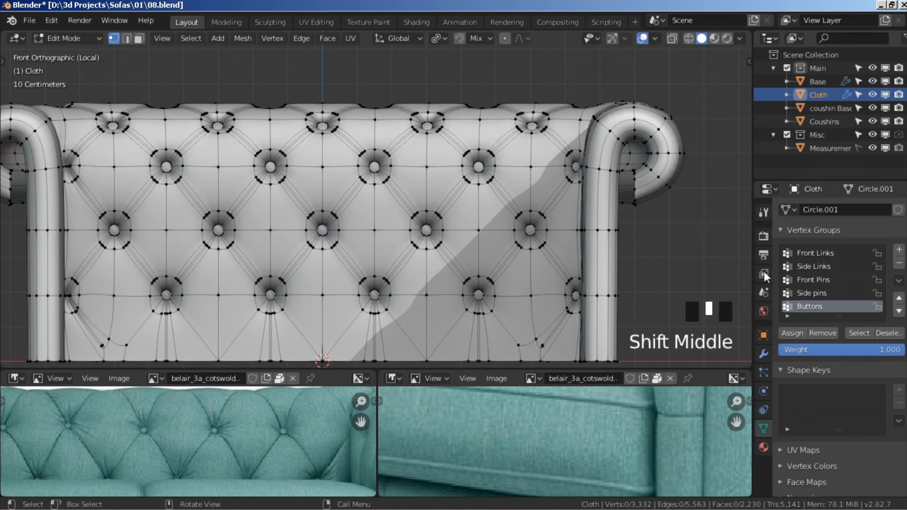
{"action": "left_click", "coordinate": [834, 250]}
{"action": "left_click", "coordinate": [863, 333]}
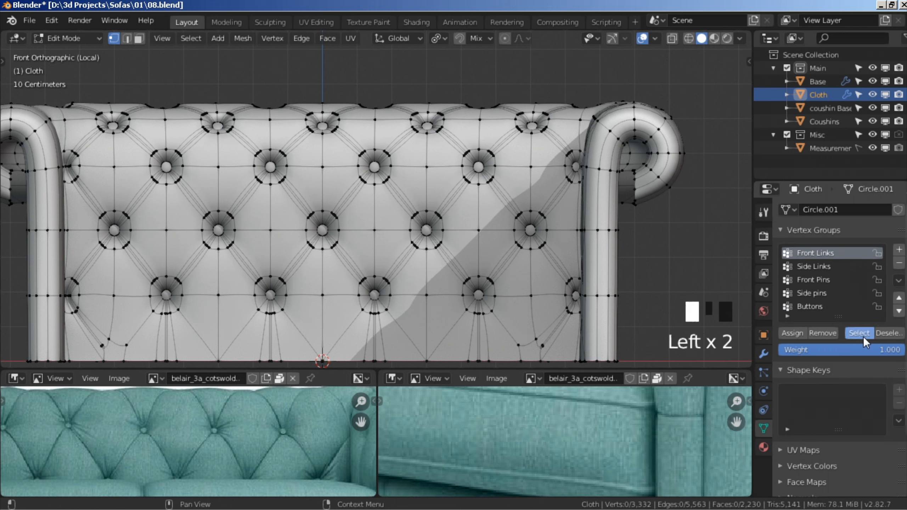
{"action": "left_click", "coordinate": [825, 266]}
{"action": "left_click", "coordinate": [863, 334]}
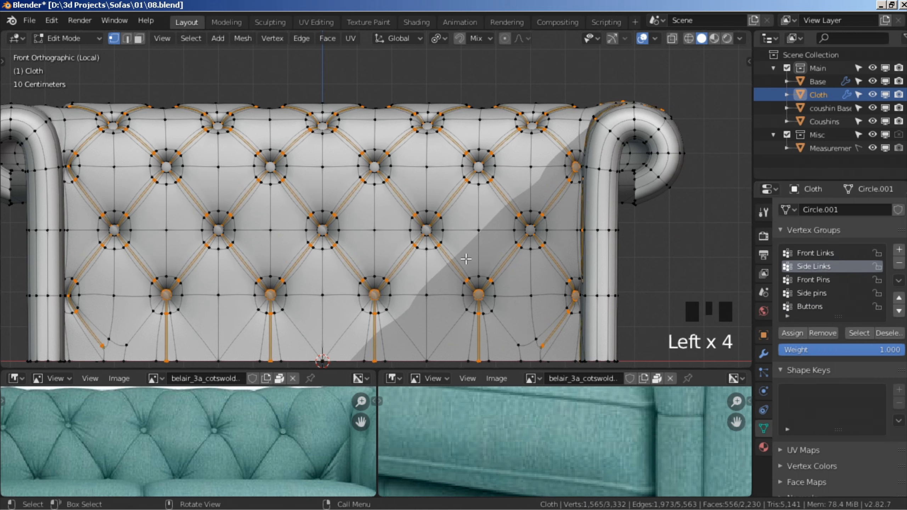
Grow the links selection by one step and, with X-ray temporarily enabled, deselect the vertices along the cloth's bottom edge.
{"action": "key", "text": "ctrl+KP_Add"}
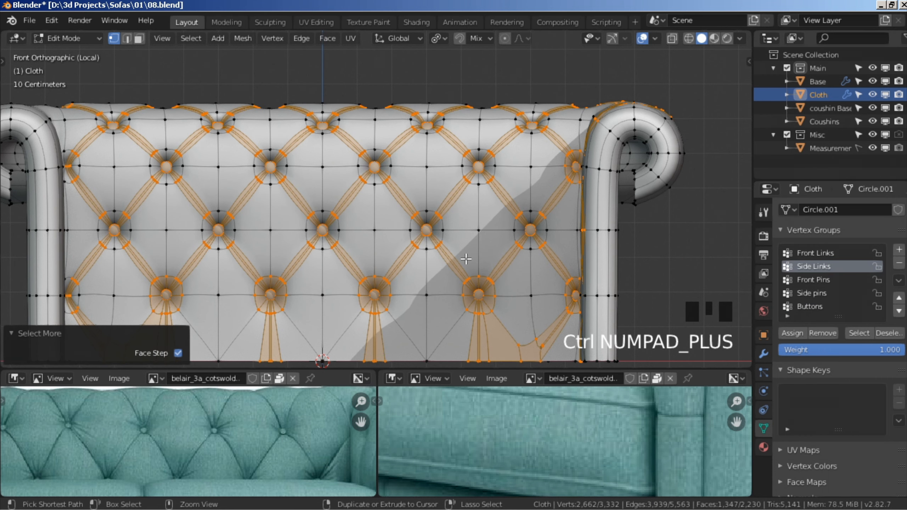
{"action": "middle_click_drag", "start_coordinate": [452, 253], "coordinate": [462, 234], "text": "shift"}
{"action": "key", "text": "KP_1"}
{"action": "scroll", "coordinate": [468, 253], "scroll_direction": "down", "scroll_amount": 3}
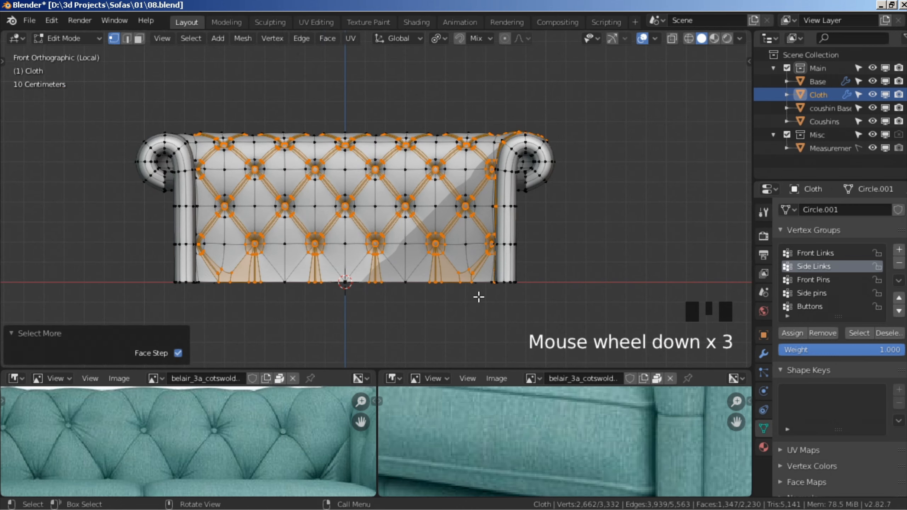
{"action": "left_click", "coordinate": [673, 38]}
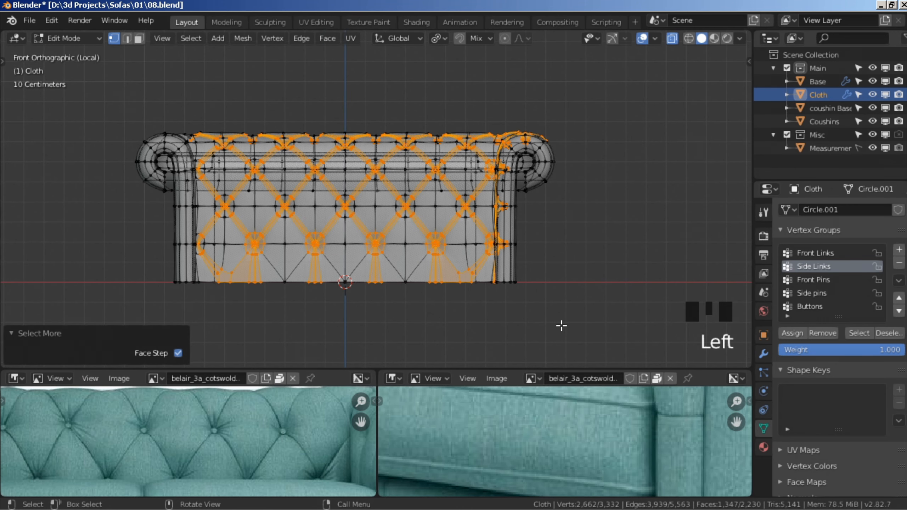
{"action": "key", "text": "b"}
{"action": "left_click_drag", "start_coordinate": [575, 334], "coordinate": [11, 282]}
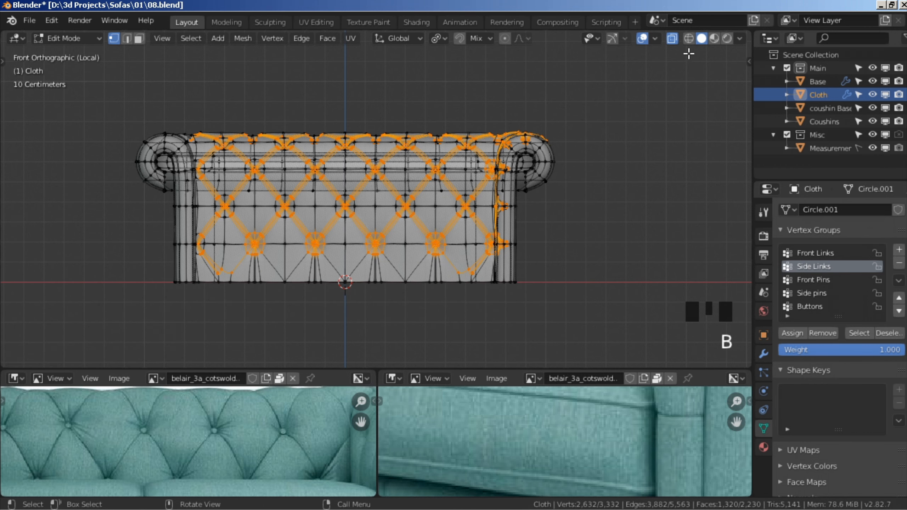
{"action": "left_click", "coordinate": [703, 41]}
{"action": "left_click", "coordinate": [673, 39]}
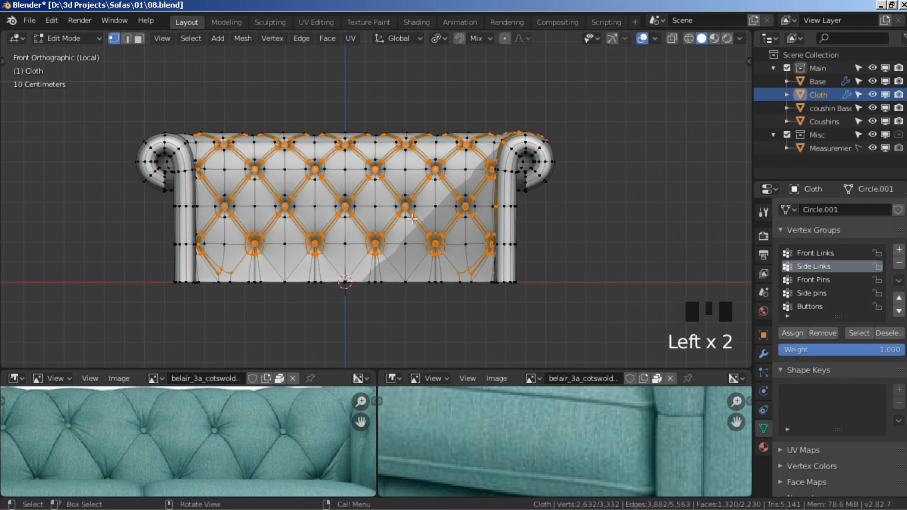
Shrink/Fatten the grown pleat selection by about -0.401 cm and check the pleats with the overlays hidden.
{"action": "scroll", "coordinate": [402, 223], "scroll_direction": "up", "scroll_amount": 4}
{"action": "scroll", "coordinate": [394, 234], "scroll_direction": "up", "scroll_amount": 1}
{"action": "middle_click_drag", "start_coordinate": [394, 233], "coordinate": [465, 256], "text": "shift"}
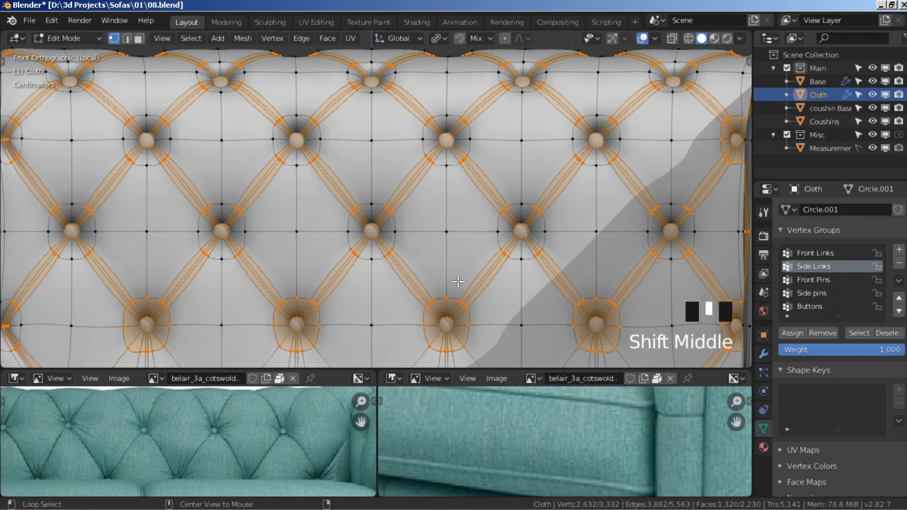
{"action": "key", "text": "alt+s"}
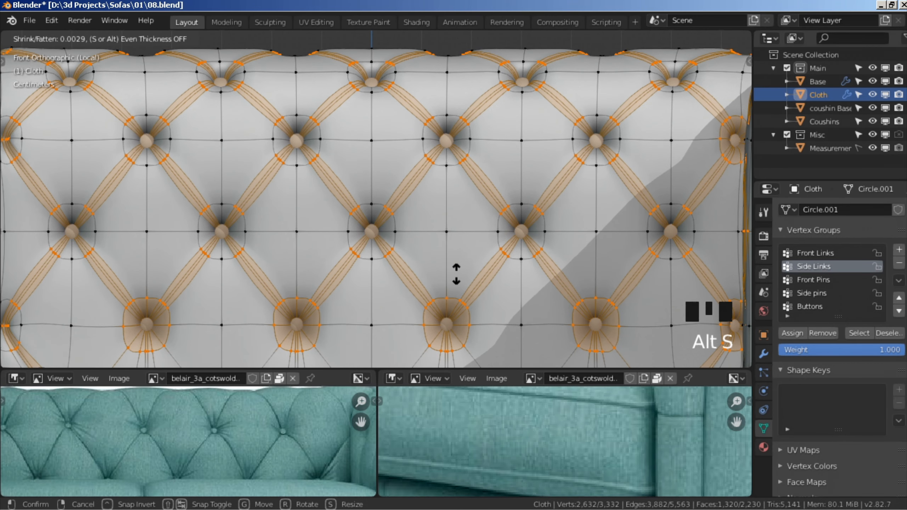
{"action": "left_click", "coordinate": [457, 274]}
{"action": "key", "text": "shift+alt+z"}
{"action": "middle_click_drag", "start_coordinate": [457, 274], "coordinate": [330, 253]}
{"action": "key", "text": "shift+alt+z"}
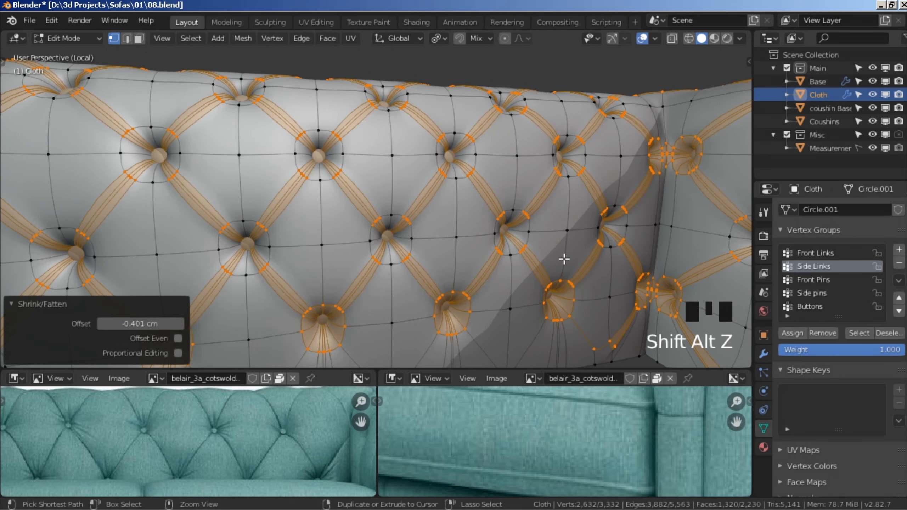
Shrink the pleat selection by one step and deselect the Buttons vertex group from it.
{"action": "key", "text": "ctrl+KP_Subtract"}
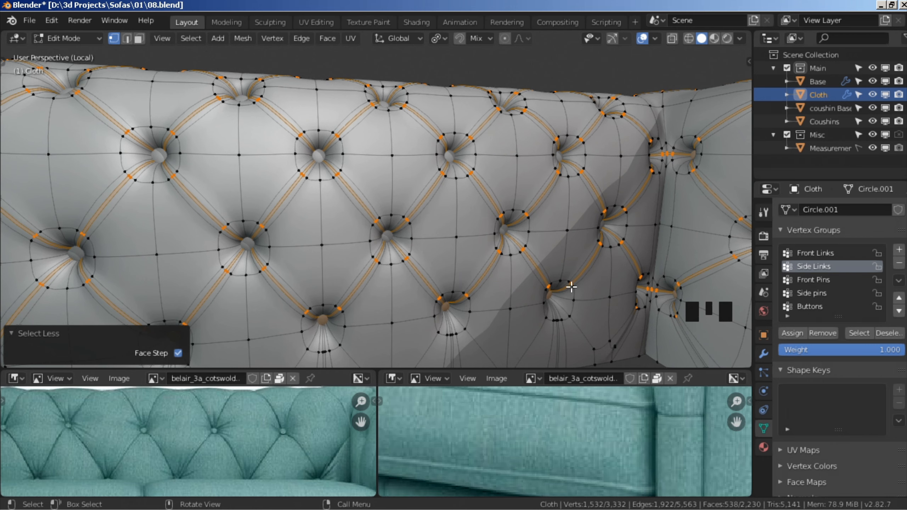
{"action": "left_click", "coordinate": [809, 308]}
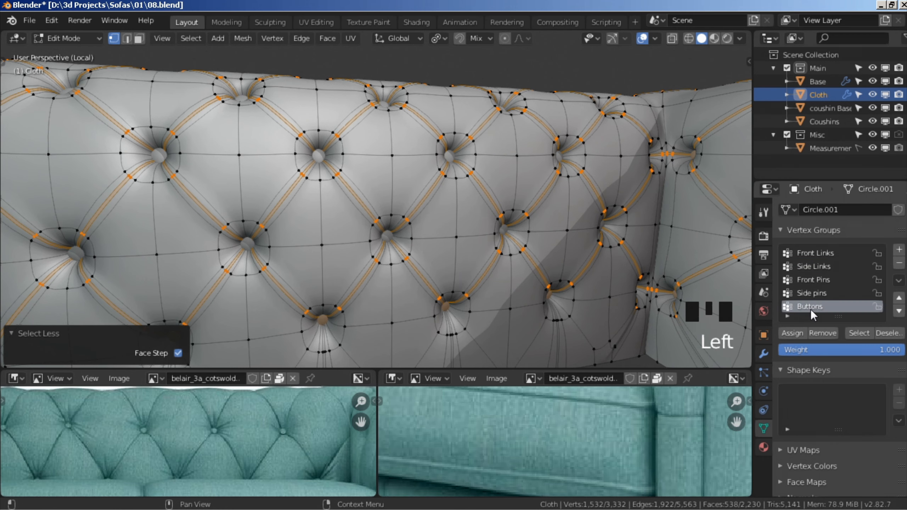
{"action": "left_click", "coordinate": [890, 334]}
{"action": "scroll", "coordinate": [445, 259], "scroll_direction": "up", "scroll_amount": 3}
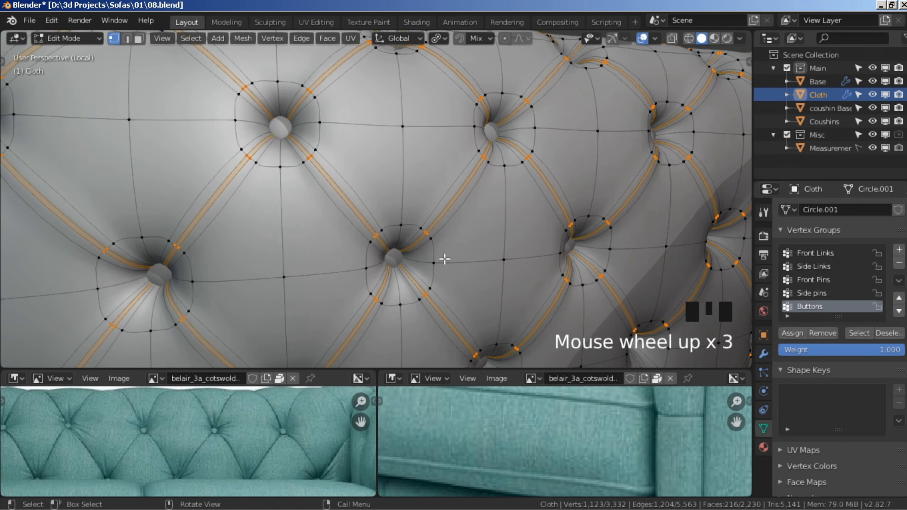
Shrink/Fatten the pleat selection by about 0.433 cm and turn off the Subdivision modifier's edit-mode display.
{"action": "key", "text": "alt+s"}
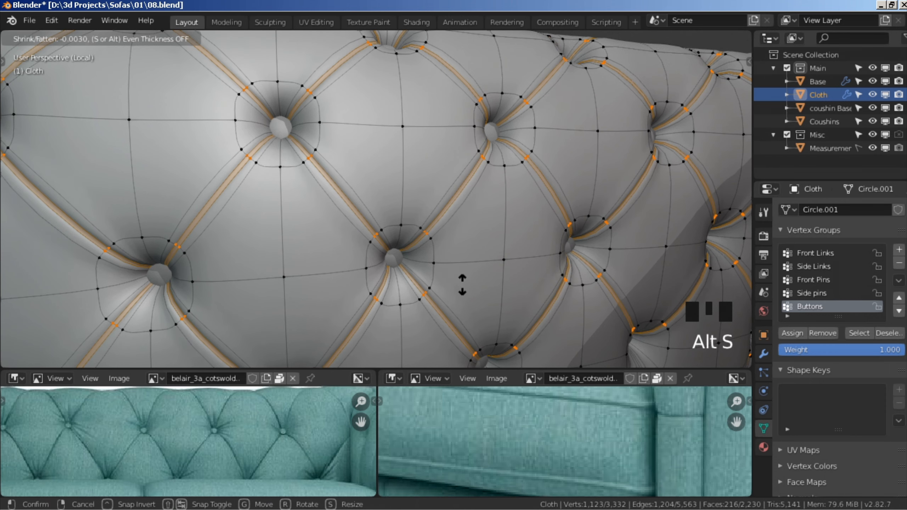
{"action": "scroll", "coordinate": [627, 320], "scroll_direction": "down", "scroll_amount": 4}
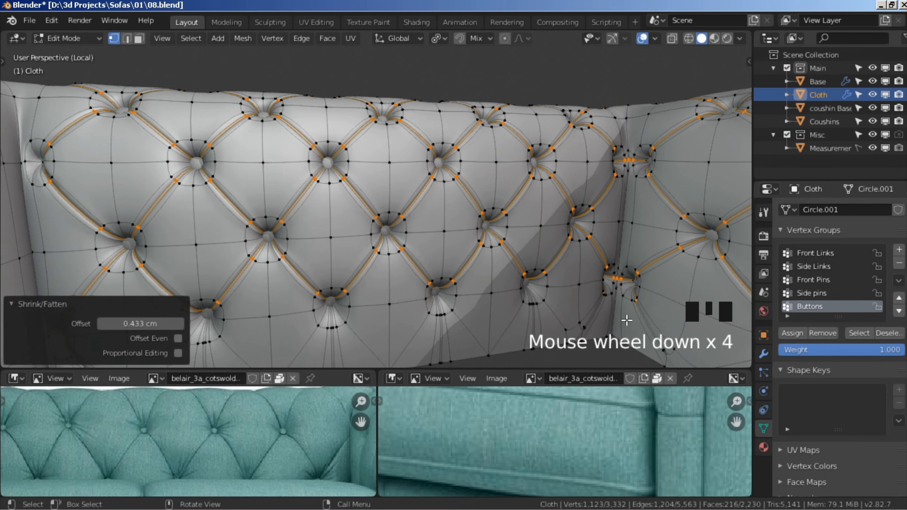
{"action": "left_click", "coordinate": [763, 353]}
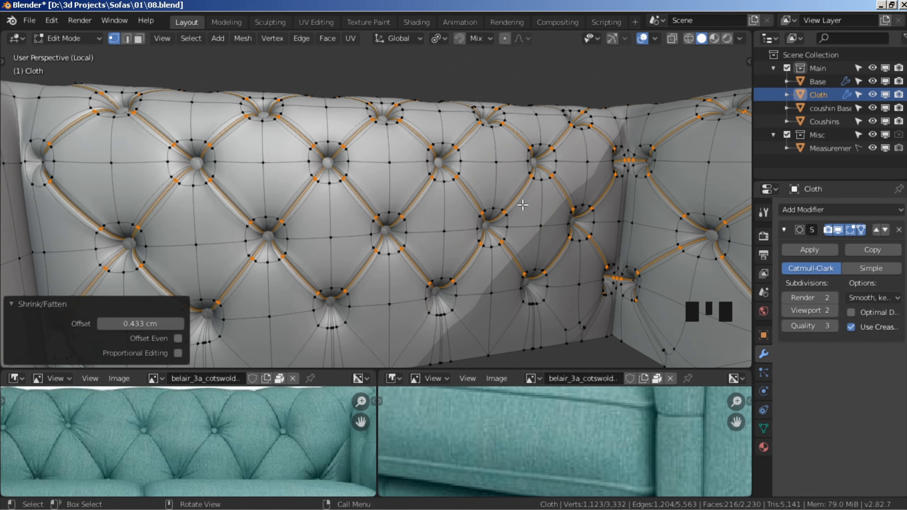
{"action": "left_click", "coordinate": [851, 230]}
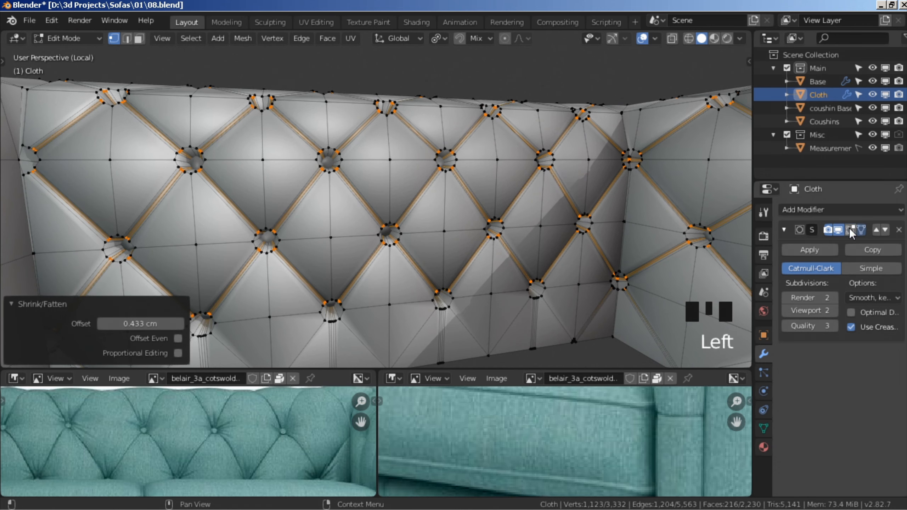
Extrude the selected pleat strips in place and Shrink/Fatten the extrusion by about -0.449 cm.
{"action": "scroll", "coordinate": [432, 221], "scroll_direction": "up", "scroll_amount": 3}
{"action": "middle_click_drag", "start_coordinate": [433, 222], "coordinate": [389, 240]}
{"action": "middle_click_drag", "start_coordinate": [444, 246], "coordinate": [425, 276], "text": "shift"}
{"action": "key", "text": "e"}
{"action": "right_click", "coordinate": [411, 339]}
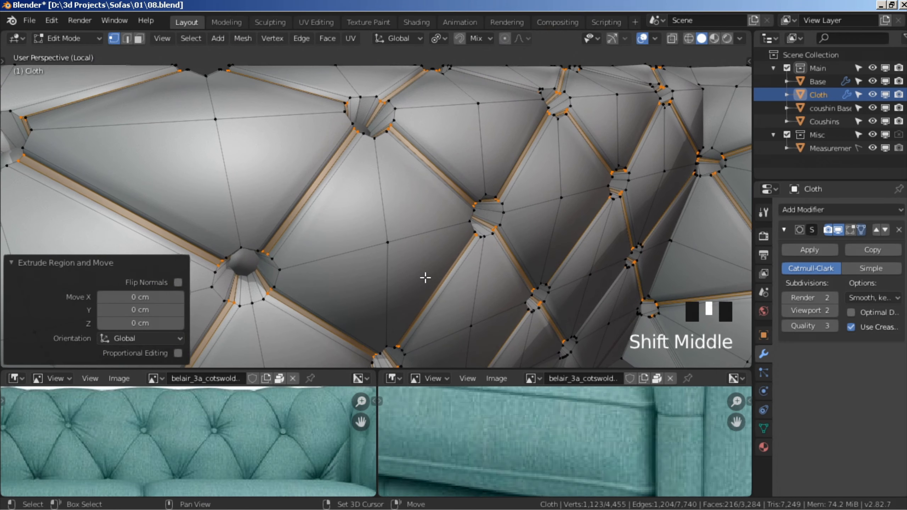
{"action": "key", "text": "alt+s"}
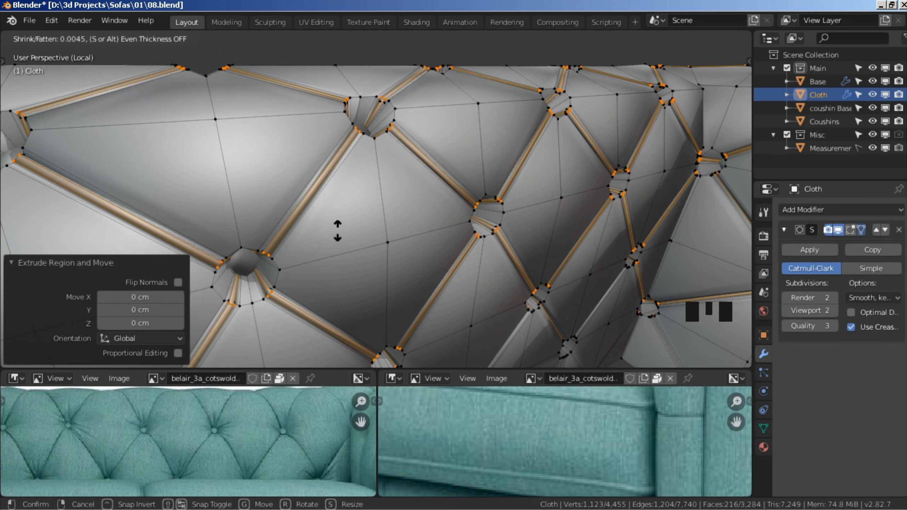
{"action": "left_click", "coordinate": [338, 229]}
Turn off the Subdivision modifier's on-cage display, restore its edit-mode display, and check the pleats with the overlays hidden.
{"action": "left_click", "coordinate": [862, 230]}
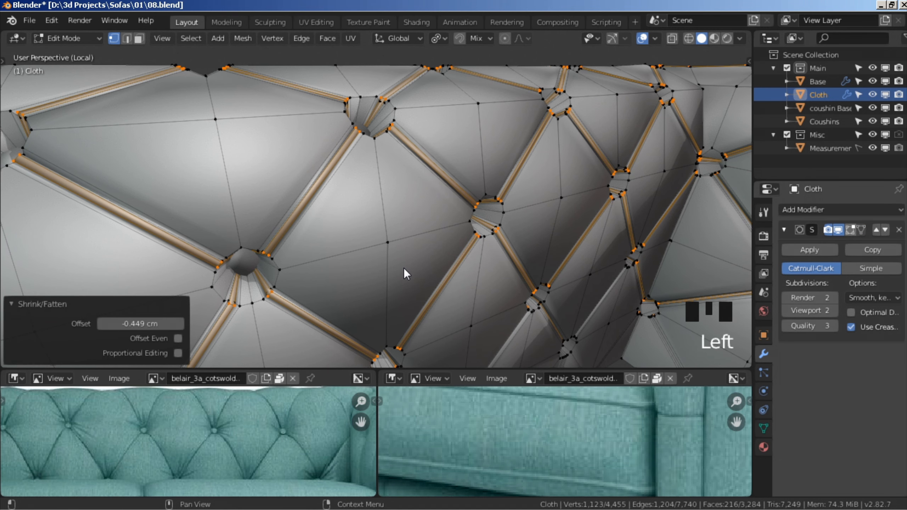
{"action": "scroll", "coordinate": [404, 268], "scroll_direction": "down", "scroll_amount": 3}
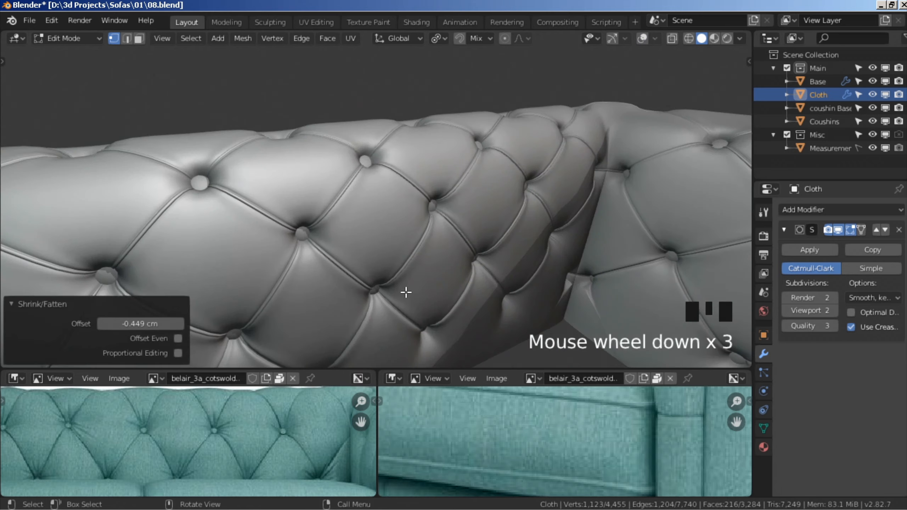
{"action": "middle_click_drag", "start_coordinate": [405, 294], "coordinate": [364, 258]}
{"action": "scroll", "coordinate": [385, 308], "scroll_direction": "down", "scroll_amount": 4}
{"action": "middle_click_drag", "start_coordinate": [385, 308], "coordinate": [360, 266]}
{"action": "key", "text": "shift+alt+z"}
{"action": "key", "text": "shift+alt+z"}
{"action": "scroll", "coordinate": [371, 239], "scroll_direction": "down", "scroll_amount": 2}
{"action": "scroll", "coordinate": [376, 231], "scroll_direction": "up", "scroll_amount": 1}
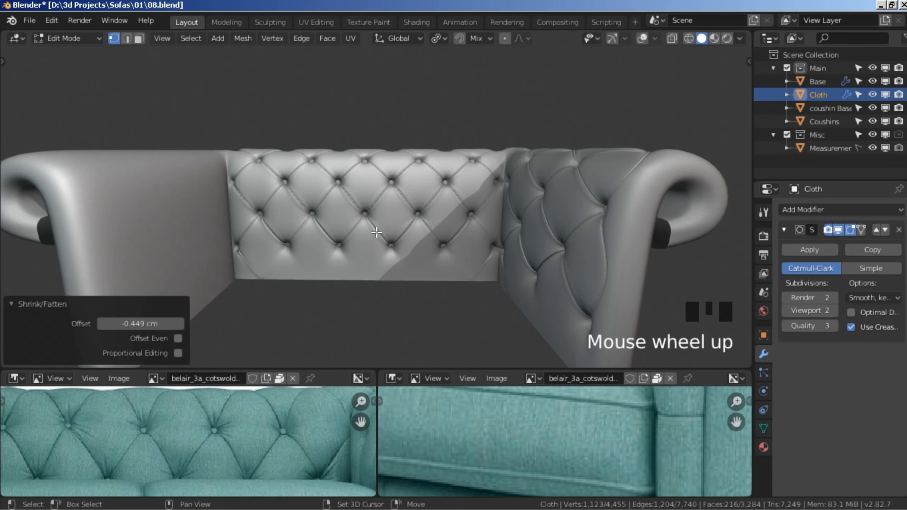
Clear the selection and, in front view with overlays and X-ray on, box-select the left half of the cloth.
{"action": "key", "text": "KP_1"}
{"action": "key", "text": "shift+alt+z"}
{"action": "middle_click_drag", "start_coordinate": [376, 238], "coordinate": [377, 270], "text": "shift"}
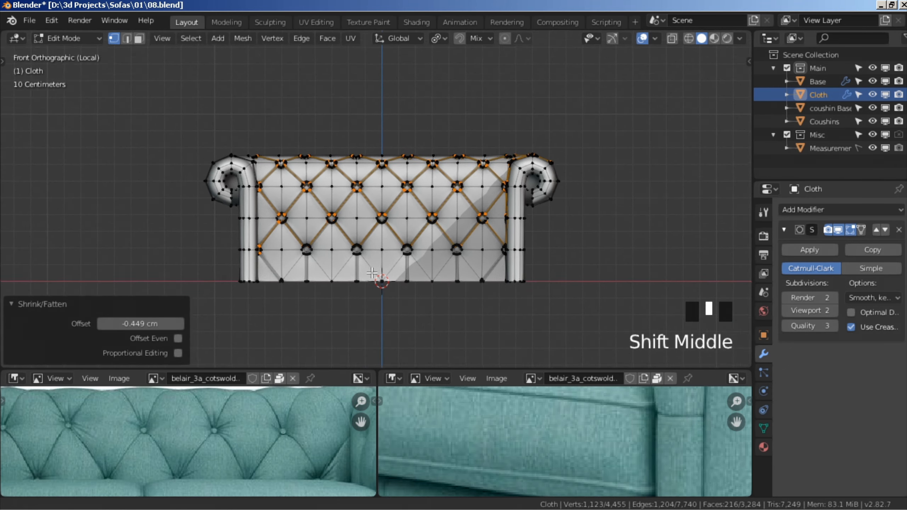
{"action": "key", "text": "a"}
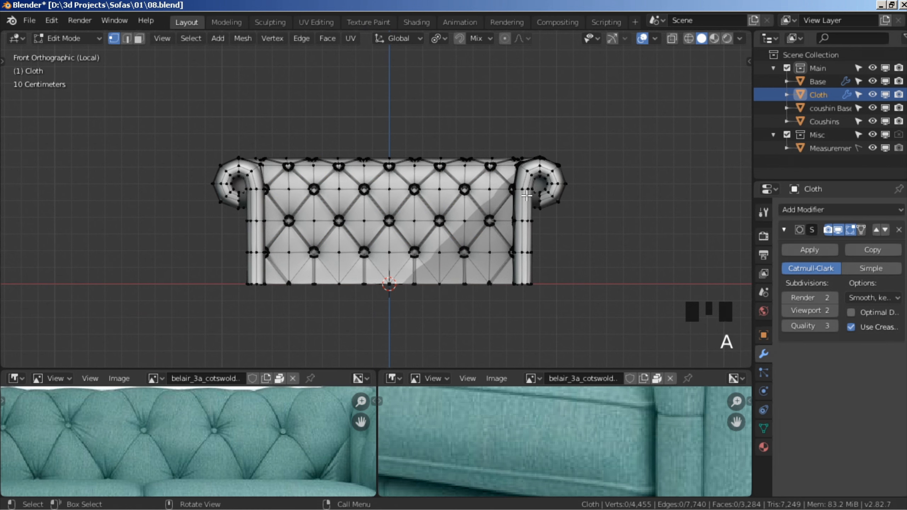
{"action": "left_click", "coordinate": [672, 38]}
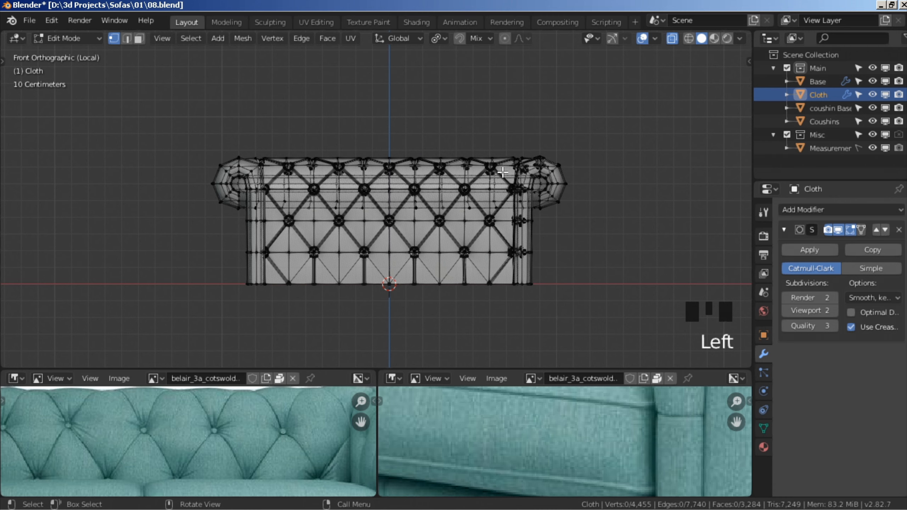
{"action": "middle_click_drag", "start_coordinate": [454, 257], "coordinate": [474, 263], "text": "shift"}
{"action": "key", "text": "b"}
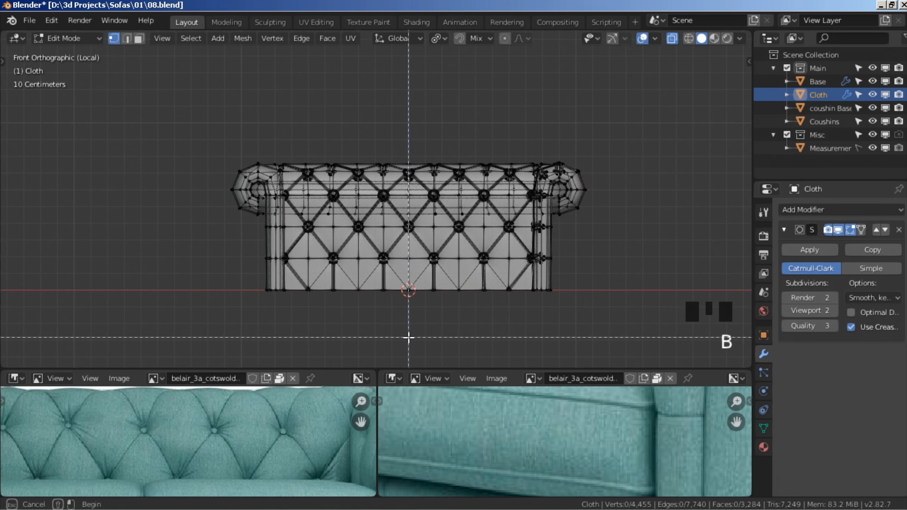
{"action": "left_click_drag", "start_coordinate": [409, 338], "coordinate": [0, 29]}
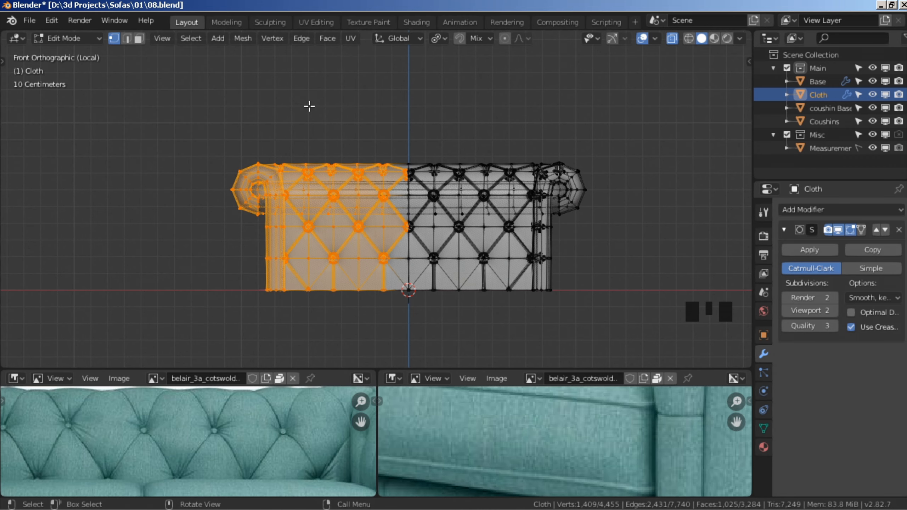
Extend the selection through the cloth's centre line with X-ray on and delete the faces of the selected left half.
{"action": "scroll", "coordinate": [297, 227], "scroll_direction": "up", "scroll_amount": 5}
{"action": "middle_click_drag", "start_coordinate": [518, 154], "coordinate": [449, 264], "text": "shift"}
{"action": "scroll", "coordinate": [459, 226], "scroll_direction": "up", "scroll_amount": 7}
{"action": "key", "text": "KP_1"}
{"action": "scroll", "coordinate": [494, 191], "scroll_direction": "down", "scroll_amount": 6}
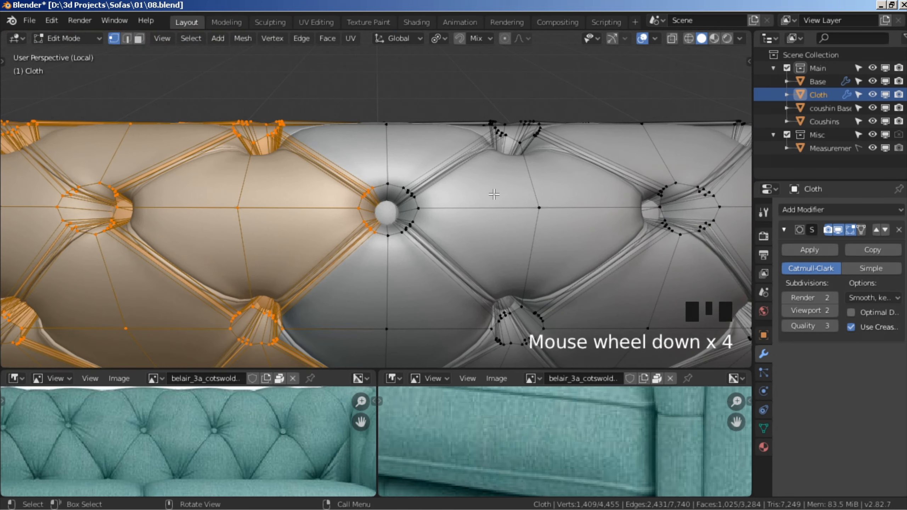
{"action": "key", "text": "KP_5"}
{"action": "scroll", "coordinate": [377, 297], "scroll_direction": "down", "scroll_amount": 5}
{"action": "middle_click_drag", "start_coordinate": [377, 298], "coordinate": [380, 261], "text": "shift"}
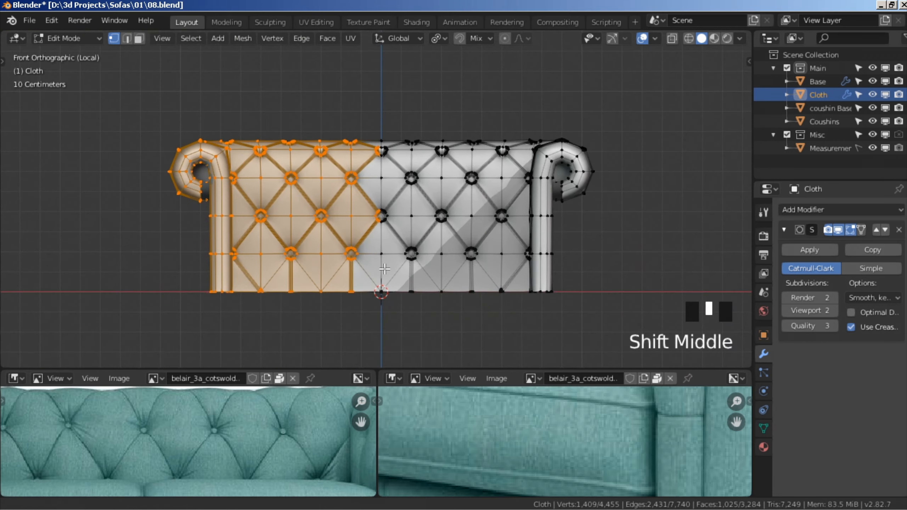
{"action": "key", "text": "alt+z"}
{"action": "key", "text": "b"}
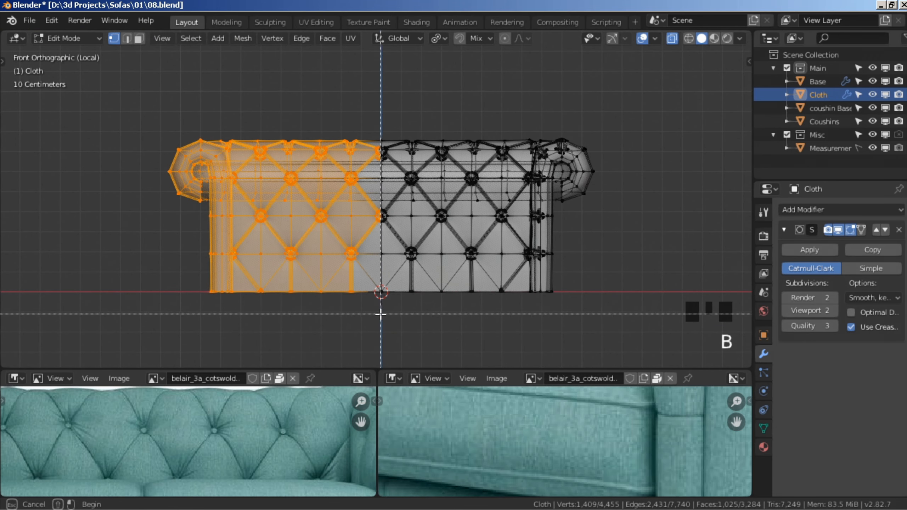
{"action": "key", "text": "b"}
{"action": "left_click_drag", "start_coordinate": [381, 314], "coordinate": [217, 34]}
{"action": "scroll", "coordinate": [415, 216], "scroll_direction": "up", "scroll_amount": 5}
{"action": "key", "text": "alt+z"}
{"action": "scroll", "coordinate": [528, 221], "scroll_direction": "up", "scroll_amount": 6}
{"action": "key", "text": "x"}
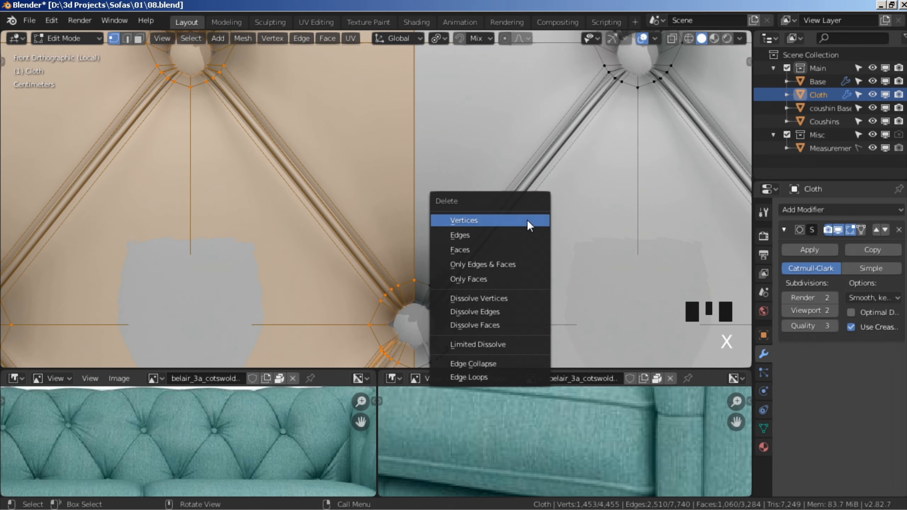
{"action": "left_click", "coordinate": [501, 249]}
Try to connect the top and bottom rim vertices of the button on the centre line with an edge.
{"action": "scroll", "coordinate": [434, 265], "scroll_direction": "down", "scroll_amount": 5}
{"action": "scroll", "coordinate": [357, 290], "scroll_direction": "up", "scroll_amount": 4}
{"action": "middle_click_drag", "start_coordinate": [356, 290], "coordinate": [351, 256], "text": "shift"}
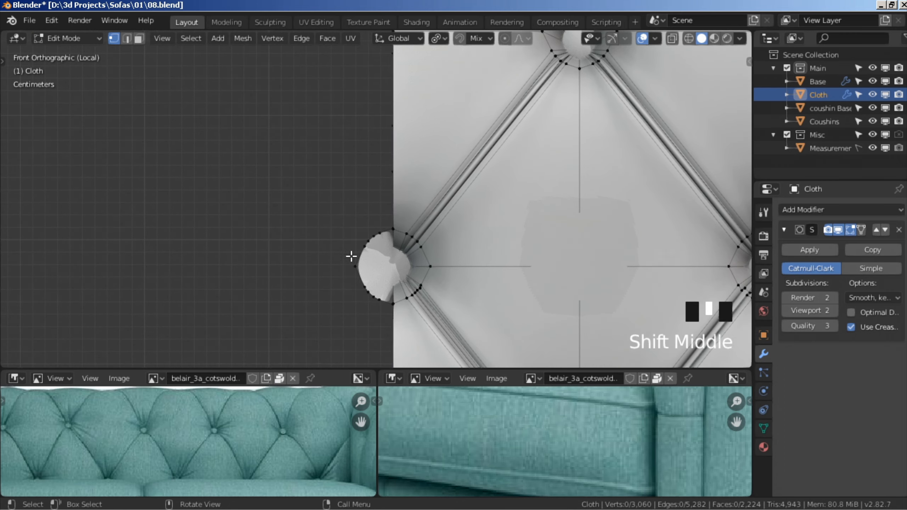
{"action": "scroll", "coordinate": [410, 253], "scroll_direction": "up", "scroll_amount": 3}
{"action": "left_click", "coordinate": [396, 242]}
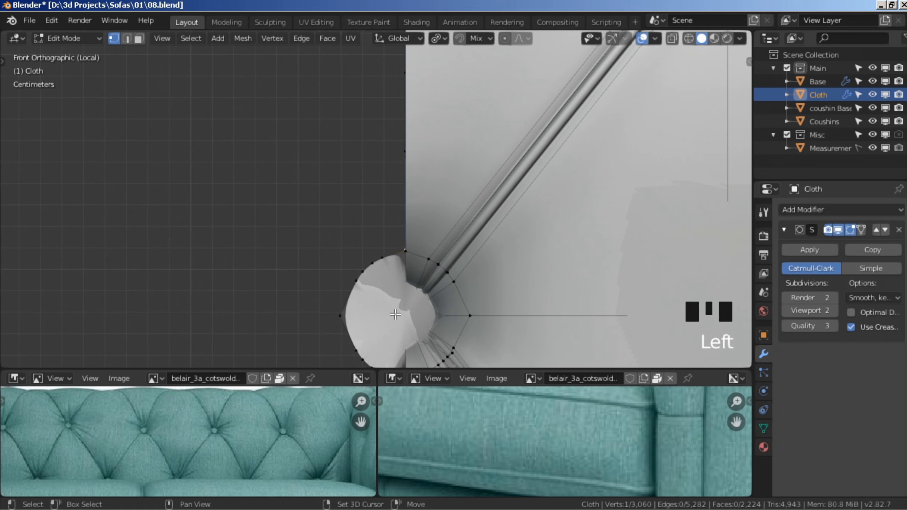
{"action": "middle_click_drag", "start_coordinate": [365, 329], "coordinate": [371, 304], "text": "shift"}
{"action": "scroll", "coordinate": [400, 295], "scroll_direction": "down", "scroll_amount": 5}
{"action": "left_click", "coordinate": [376, 338], "text": "shift"}
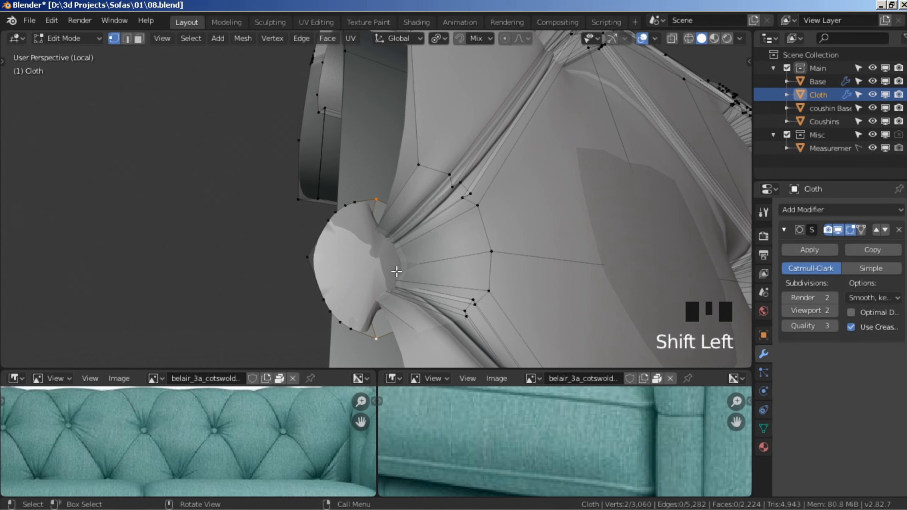
{"action": "key", "text": "j"}
Try to delete the outer-half rim vertices of the centre-line button.
{"action": "left_click", "coordinate": [355, 197]}
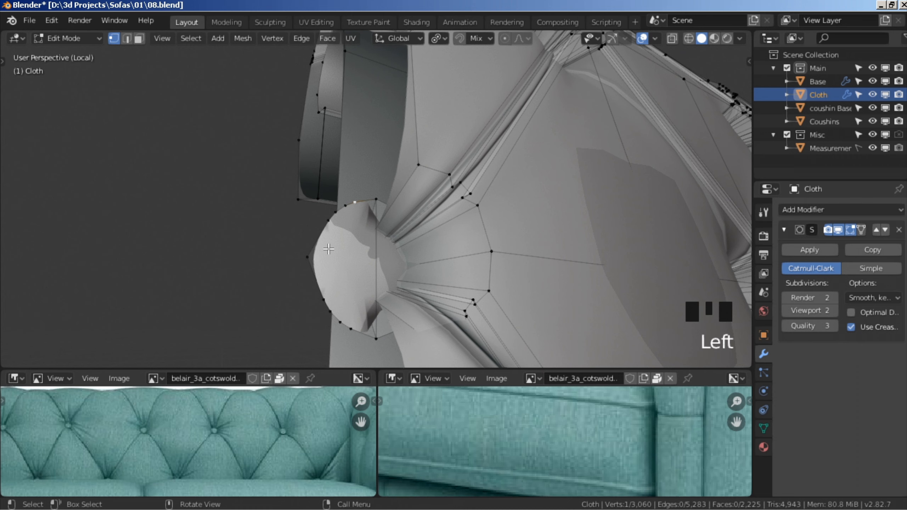
{"action": "left_click", "coordinate": [353, 330], "text": "ctrl"}
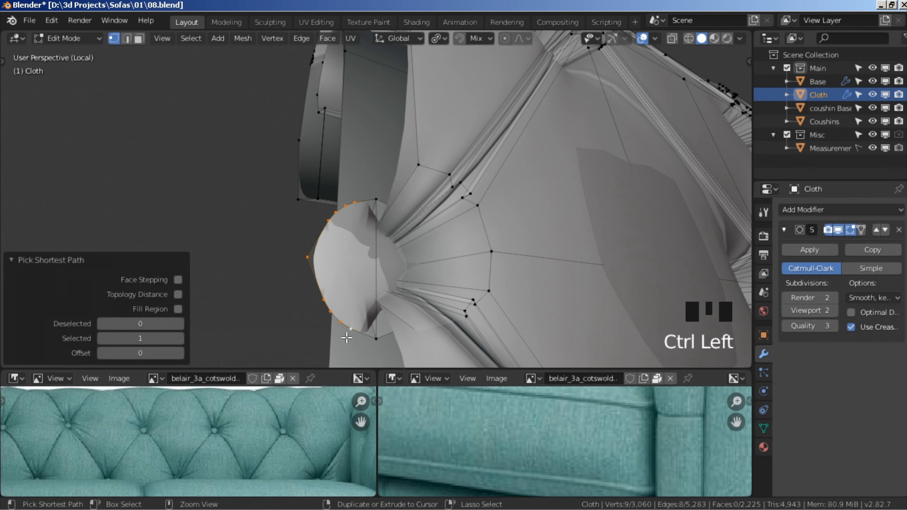
{"action": "key", "text": "x"}
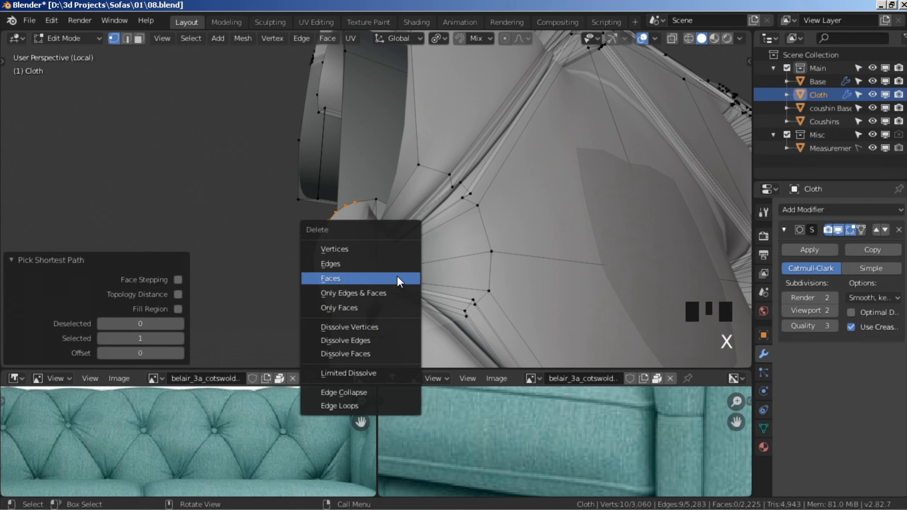
{"action": "left_click", "coordinate": [365, 251]}
{"action": "mouse_move", "coordinate": [358, 283]}
{"action": "middle_mouse_down"}
{"action": "mouse_move", "coordinate": [347, 306]}
{"action": "mouse_move", "coordinate": [346, 296]}
{"action": "middle_mouse_up"}
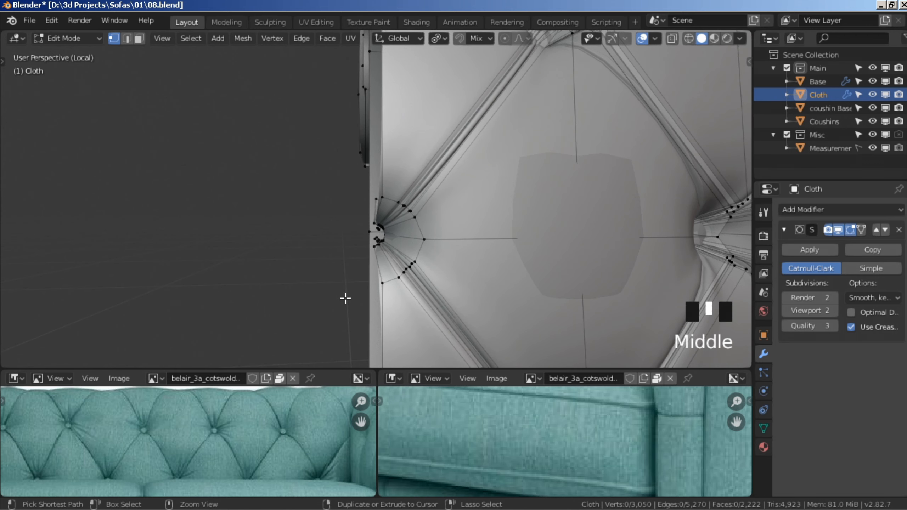
Undo the rim vertex deletion and the edits leading up to it on the centre-line button.
{"action": "key", "text": "ctrl+z"}
{"action": "scroll", "coordinate": [346, 298], "scroll_direction": "up", "scroll_amount": 4}
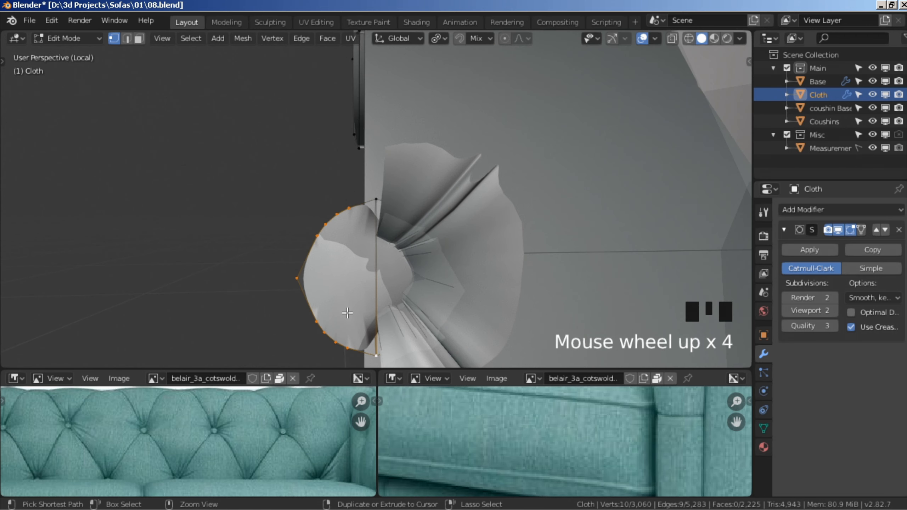
{"action": "key", "text": "ctrl+z"}
{"action": "key", "text": "ctrl+z"}
{"action": "scroll", "coordinate": [426, 287], "scroll_direction": "down", "scroll_amount": 3}
{"action": "middle_click_drag", "start_coordinate": [426, 287], "coordinate": [429, 288]}
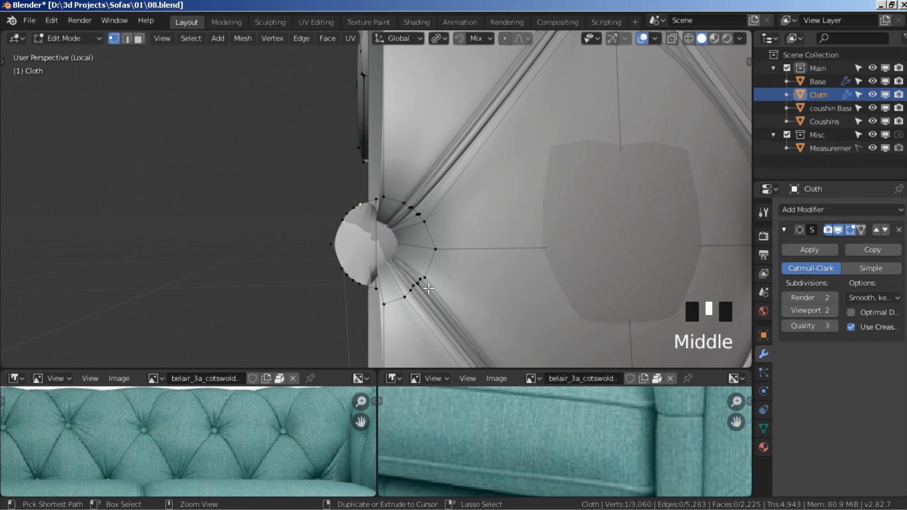
{"action": "key", "text": "ctrl+z"}
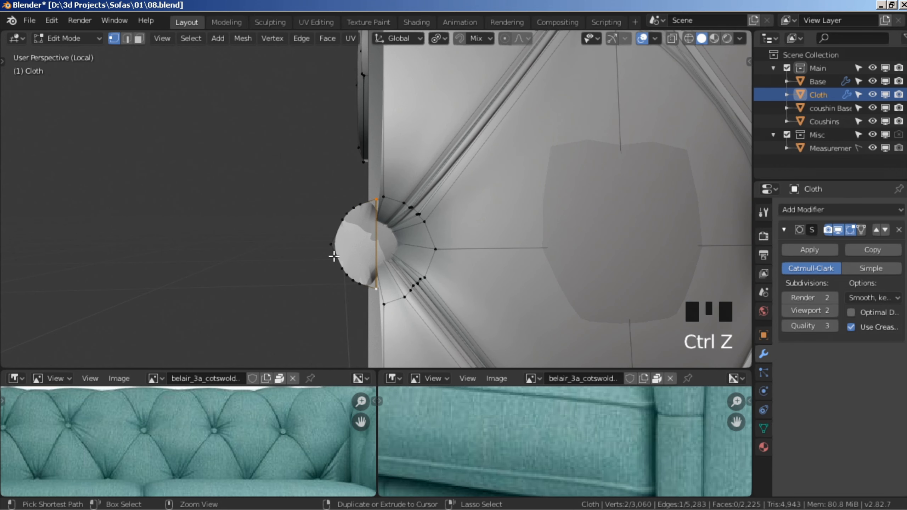
Select the two linked button meshes on the centre line and hide all unselected geometry.
{"action": "key", "text": "a"}
{"action": "key", "text": "l"}
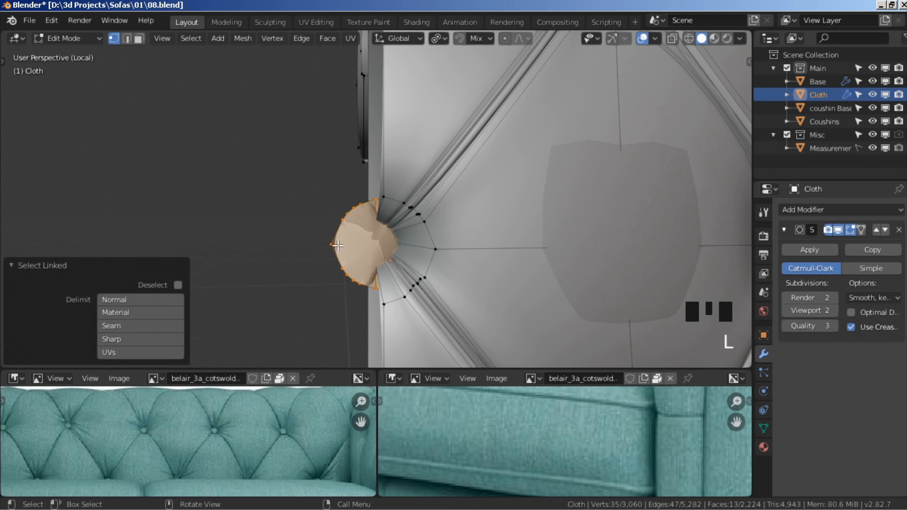
{"action": "scroll", "coordinate": [337, 245], "scroll_direction": "down", "scroll_amount": 4}
{"action": "middle_click_drag", "start_coordinate": [395, 328], "coordinate": [404, 208], "text": "shift"}
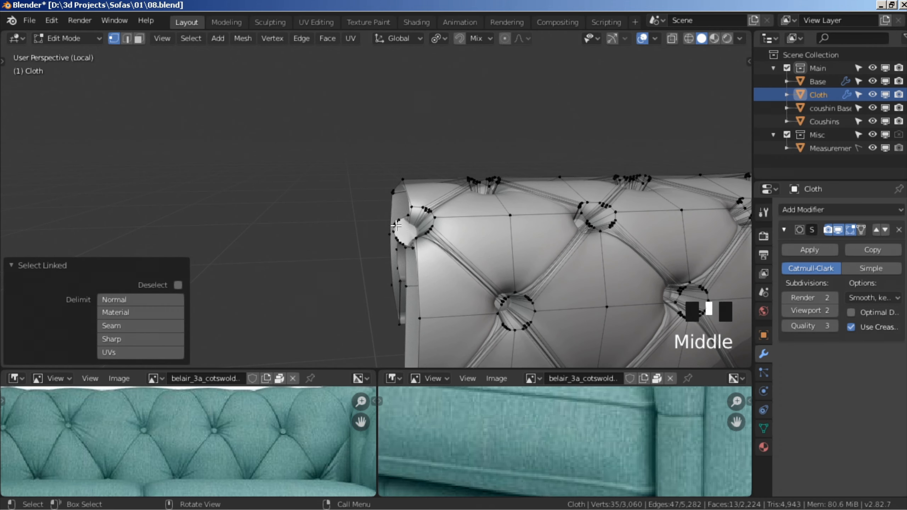
{"action": "key", "text": "l"}
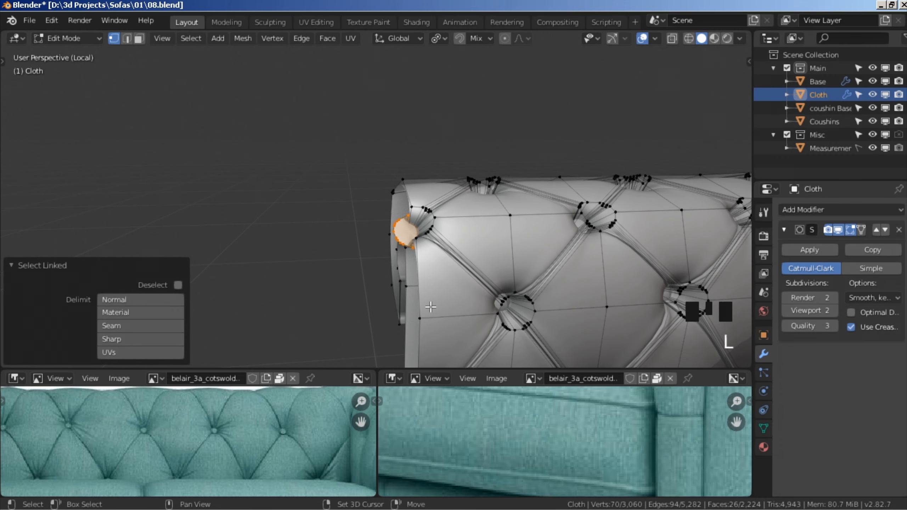
{"action": "key", "text": "shift+h"}
In front view, connect the upper centre-line button's top and bottom rim vertices with an edge.
{"action": "scroll", "coordinate": [405, 278], "scroll_direction": "up", "scroll_amount": 2}
{"action": "key", "text": "KP_1"}
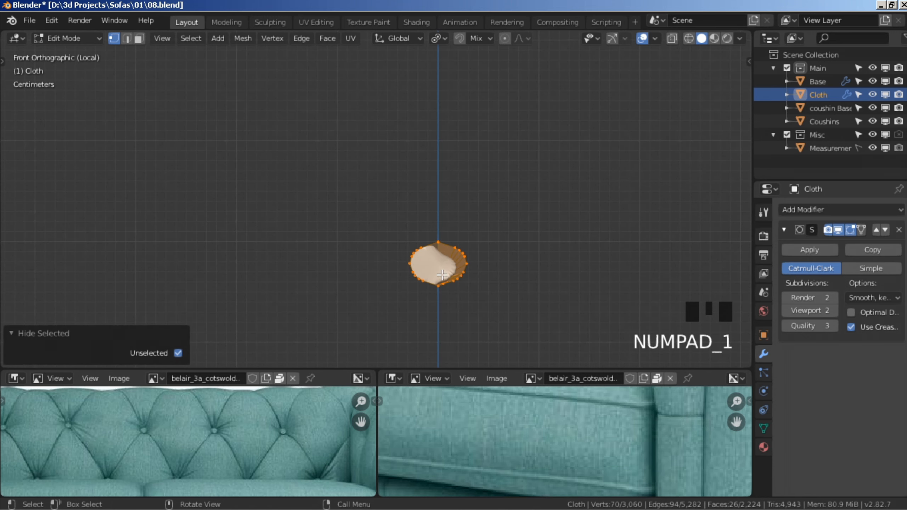
{"action": "left_click", "coordinate": [439, 243]}
{"action": "left_click", "coordinate": [438, 287], "text": "shift"}
{"action": "middle_click_drag", "start_coordinate": [439, 290], "coordinate": [415, 244], "text": "shift"}
{"action": "key", "text": "j"}
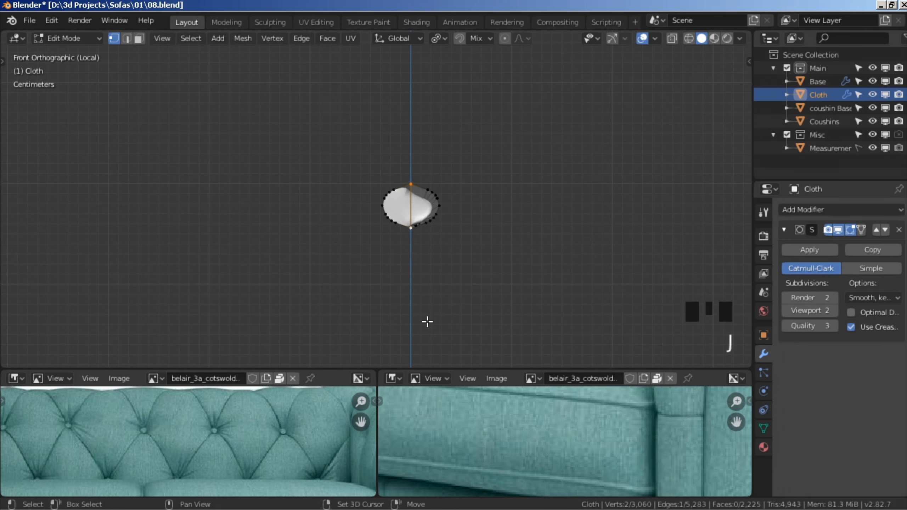
Connect the lower centre-line button's top and bottom rim vertices with an edge.
{"action": "middle_click_drag", "start_coordinate": [427, 363], "coordinate": [424, 142], "text": "shift"}
{"action": "middle_click_drag", "start_coordinate": [405, 290], "coordinate": [405, 258], "text": "shift"}
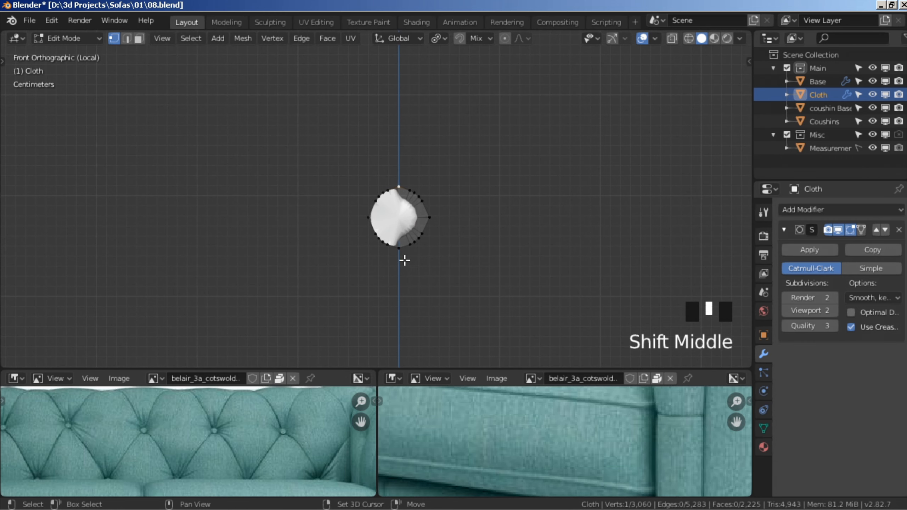
{"action": "left_click", "coordinate": [399, 249], "text": "shift"}
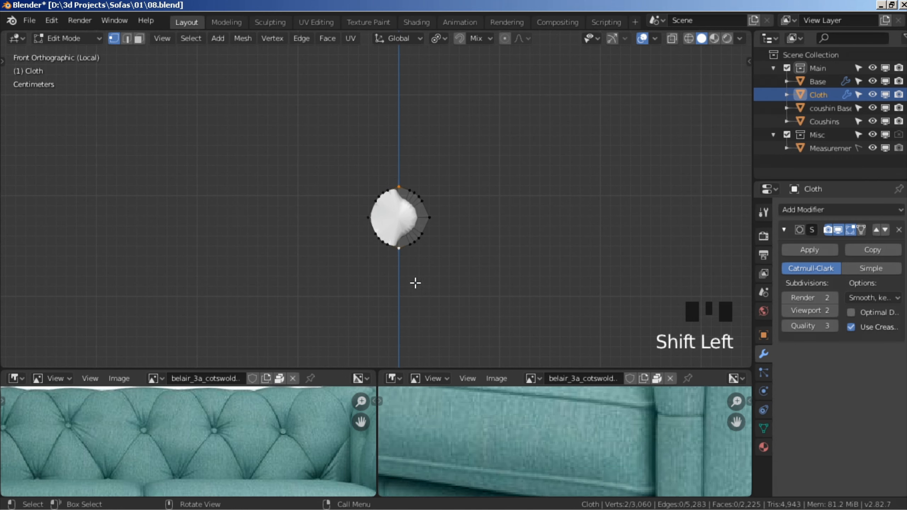
{"action": "key", "text": "j"}
Delete the faces of the lower centre-line button on the negative-X side of the centre line.
{"action": "key", "text": "a"}
{"action": "key", "text": "a"}
{"action": "key", "text": "b"}
{"action": "left_click_drag", "start_coordinate": [399, 277], "coordinate": [261, 118]}
{"action": "key", "text": "x"}
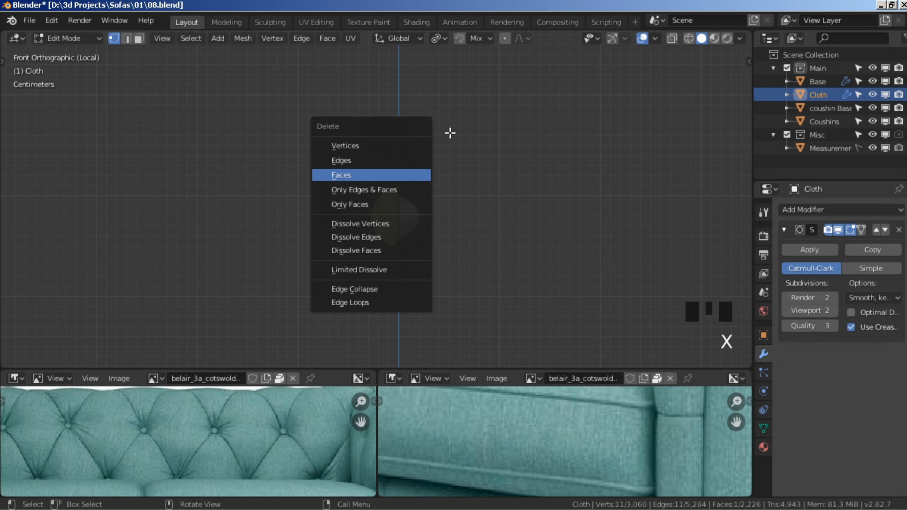
{"action": "left_click", "coordinate": [372, 175]}
Delete the faces of the upper centre-line button's negative-X half.
{"action": "middle_click_drag", "start_coordinate": [470, 89], "coordinate": [396, 274], "text": "shift"}
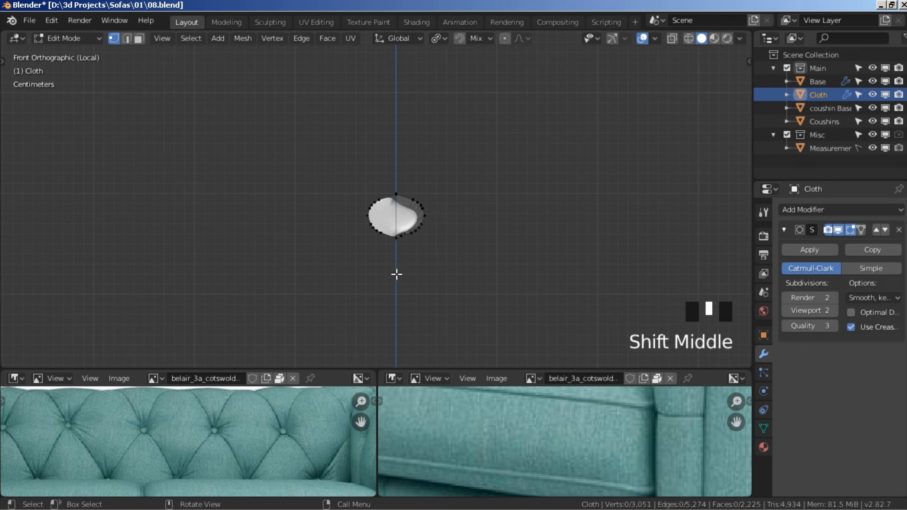
{"action": "key", "text": "b"}
{"action": "left_click_drag", "start_coordinate": [397, 267], "coordinate": [267, 36]}
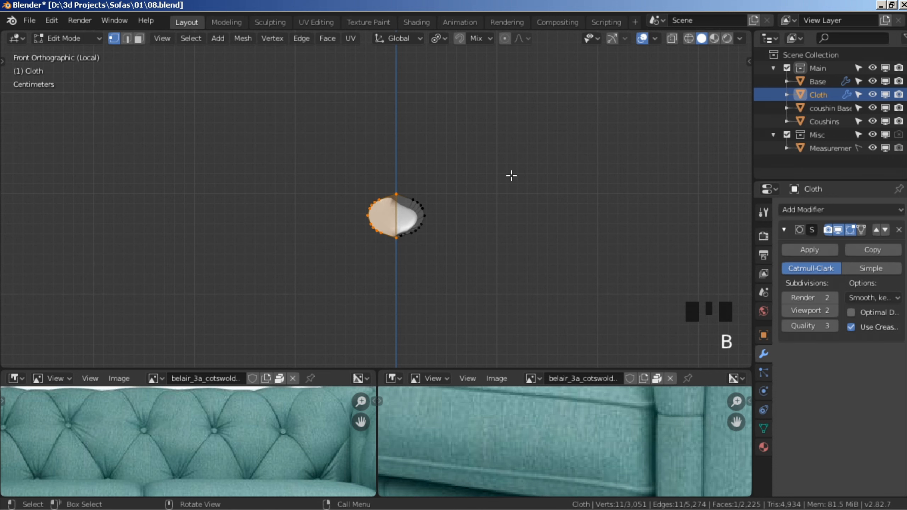
{"action": "key", "text": "x"}
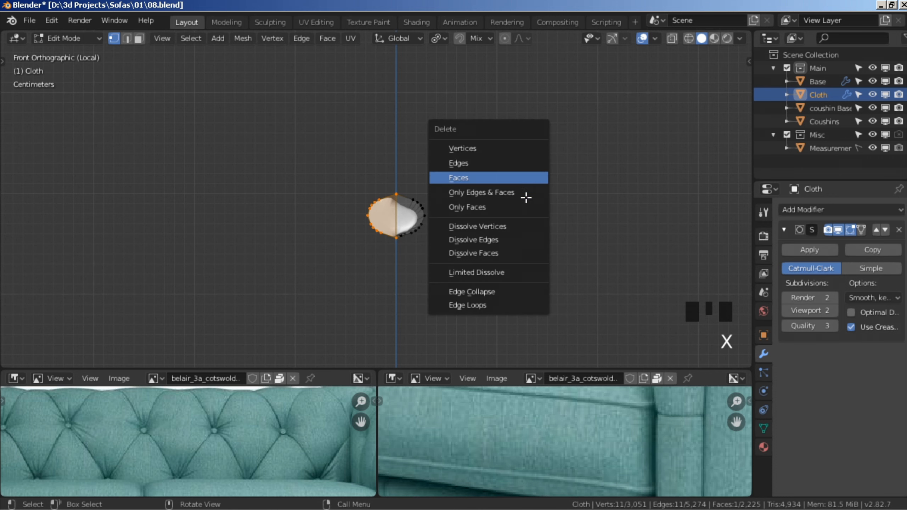
{"action": "key", "text": "Return"}
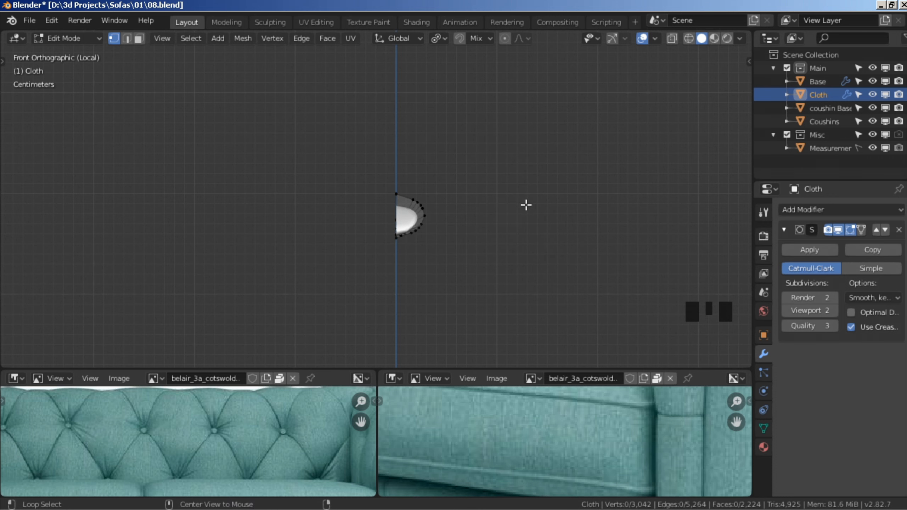
Reveal all hidden Cloth geometry and return to Object Mode.
{"action": "key", "text": "alt+h"}
{"action": "scroll", "coordinate": [527, 205], "scroll_direction": "down", "scroll_amount": 8}
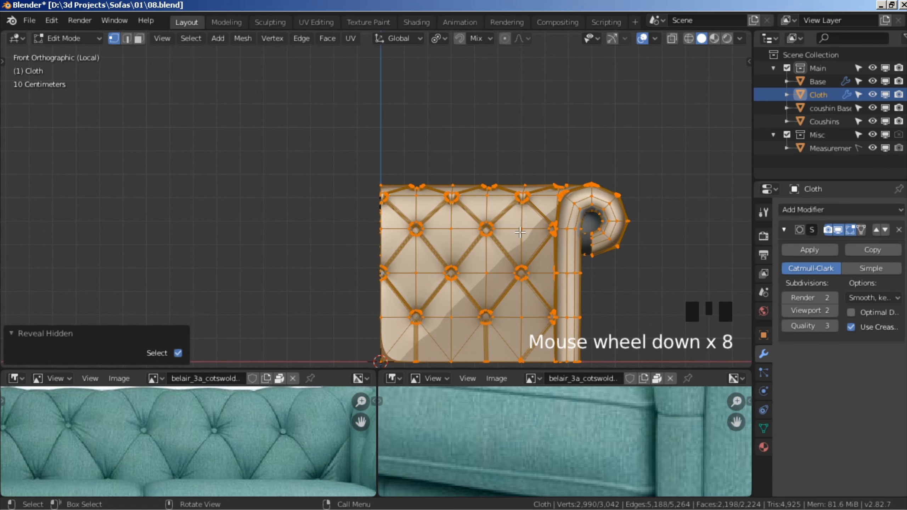
{"action": "key", "text": "Tab"}
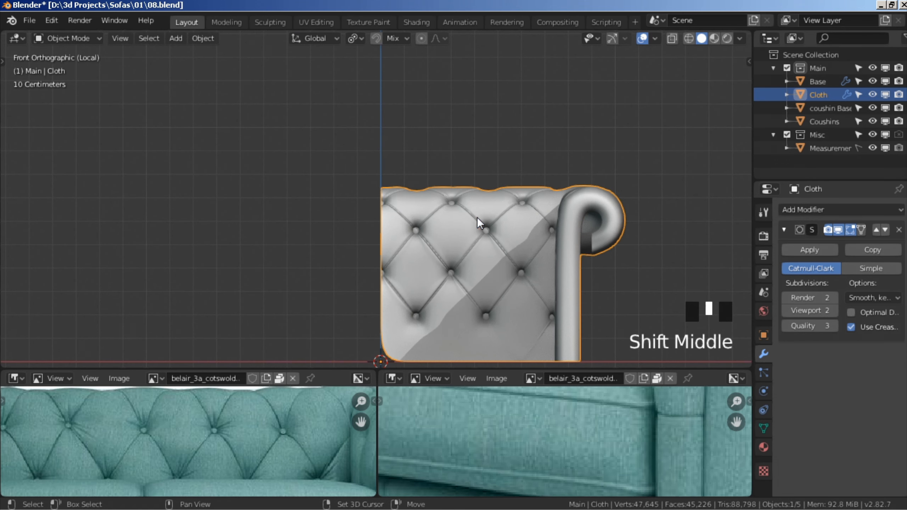
Add an X-axis Mirror modifier to the Cloth object, place it before the Subdivision modifier and enable Clipping.
{"action": "middle_click_drag", "start_coordinate": [477, 217], "coordinate": [450, 177], "text": "shift"}
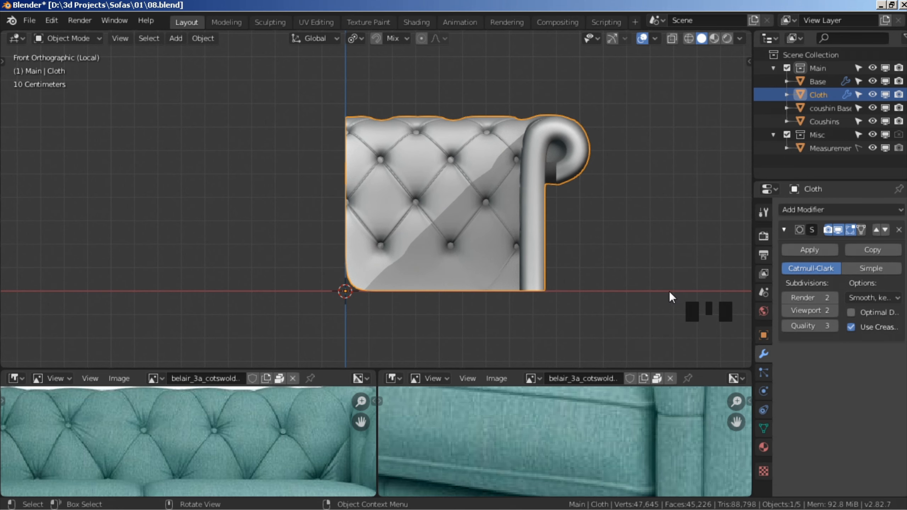
{"action": "left_click", "coordinate": [836, 210]}
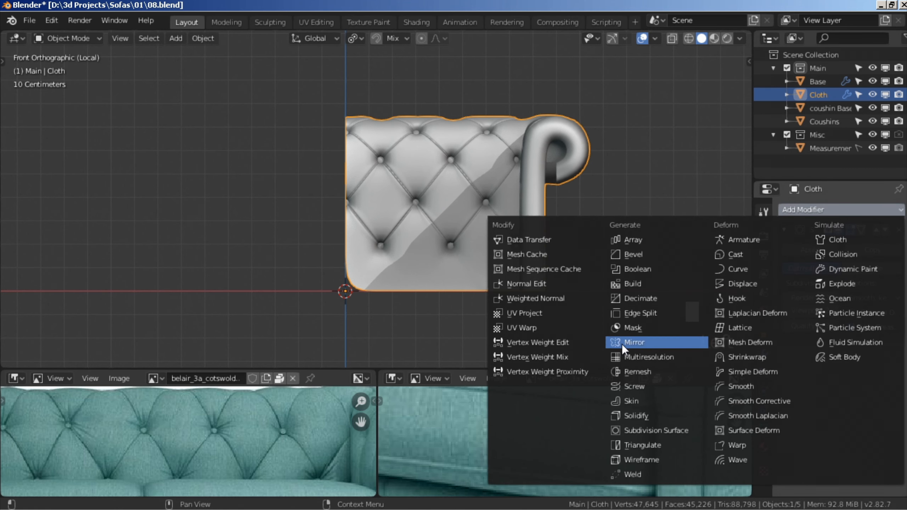
{"action": "left_click", "coordinate": [640, 343]}
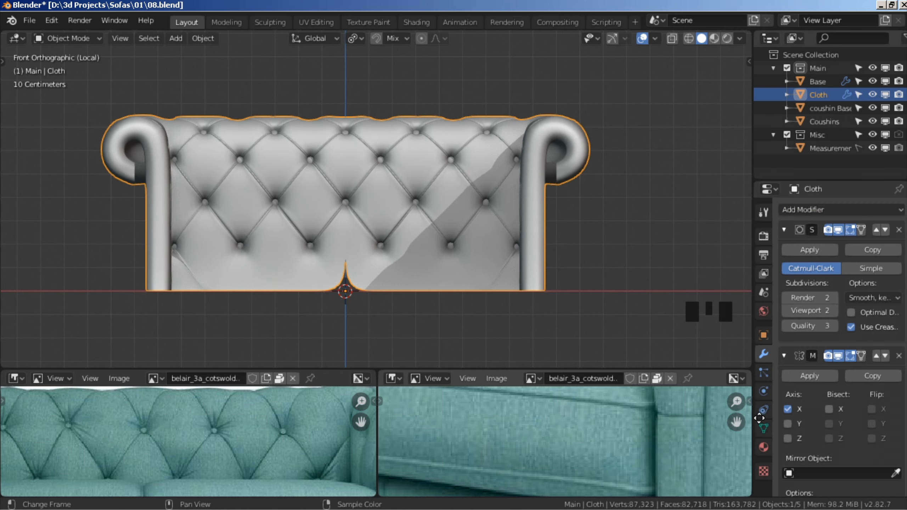
{"action": "left_click", "coordinate": [876, 356]}
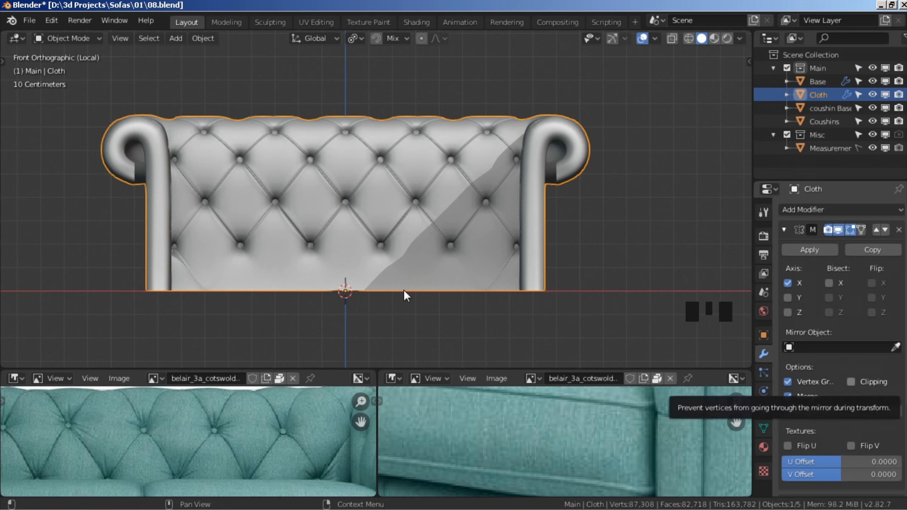
Examine the mirrored Cloth mesh in perspective and front view, including the buttons and pleats along the centre line.
{"action": "middle_click_drag", "start_coordinate": [404, 290], "coordinate": [436, 266]}
{"action": "scroll", "coordinate": [339, 294], "scroll_direction": "down", "scroll_amount": 4}
{"action": "scroll", "coordinate": [435, 250], "scroll_direction": "up", "scroll_amount": 3}
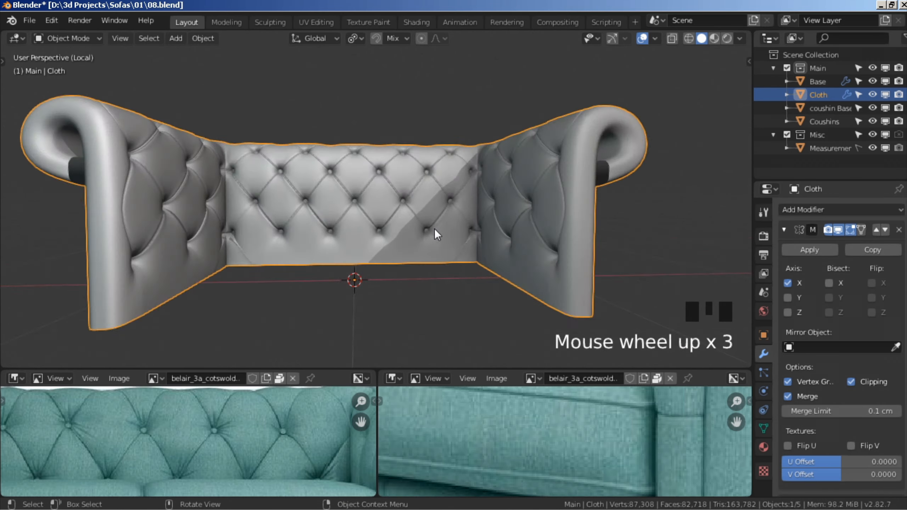
{"action": "middle_click_drag", "start_coordinate": [434, 233], "coordinate": [445, 314]}
{"action": "key", "text": "KP_1"}
{"action": "scroll", "coordinate": [450, 291], "scroll_direction": "up", "scroll_amount": 4}
{"action": "scroll", "coordinate": [459, 185], "scroll_direction": "down", "scroll_amount": 4}
{"action": "scroll", "coordinate": [372, 300], "scroll_direction": "up", "scroll_amount": 2}
{"action": "key", "text": "KP_1"}
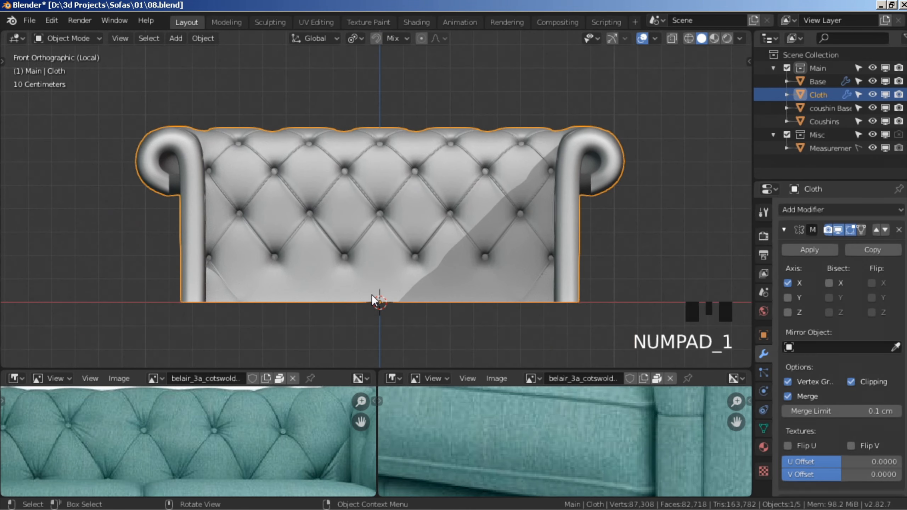
{"action": "middle_click_drag", "start_coordinate": [383, 274], "coordinate": [387, 298], "text": "shift"}
{"action": "scroll", "coordinate": [377, 276], "scroll_direction": "up", "scroll_amount": 5}
{"action": "scroll", "coordinate": [386, 221], "scroll_direction": "down", "scroll_amount": 3}
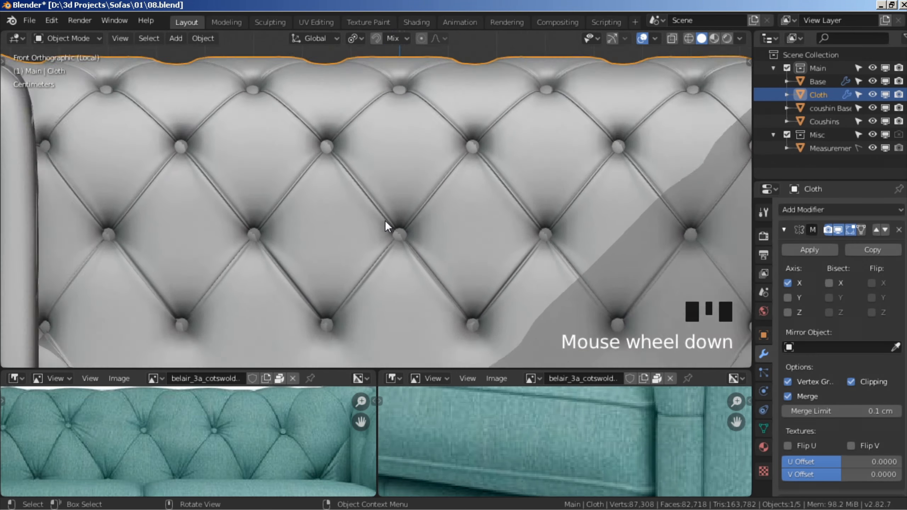
{"action": "middle_click_drag", "start_coordinate": [386, 221], "coordinate": [385, 222], "text": "shift"}
{"action": "scroll", "coordinate": [384, 222], "scroll_direction": "down", "scroll_amount": 3}
{"action": "middle_click_drag", "start_coordinate": [401, 259], "coordinate": [397, 271], "text": "shift"}
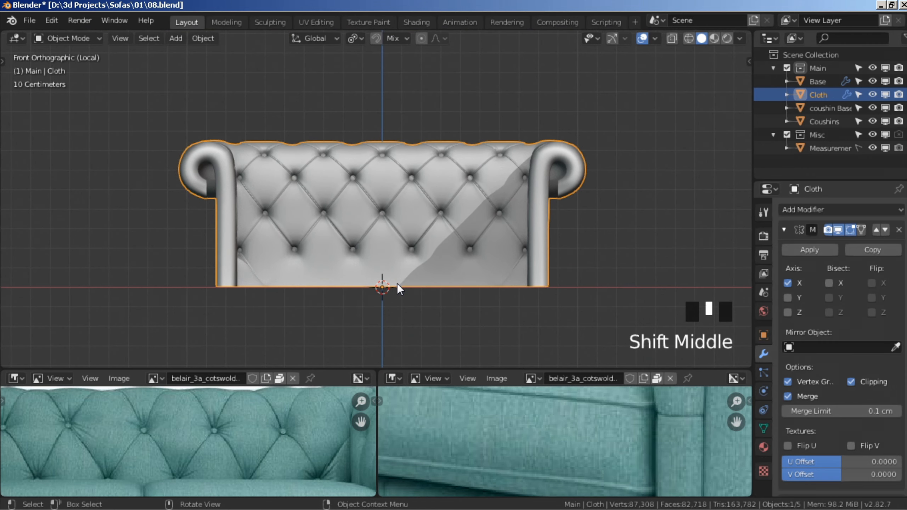